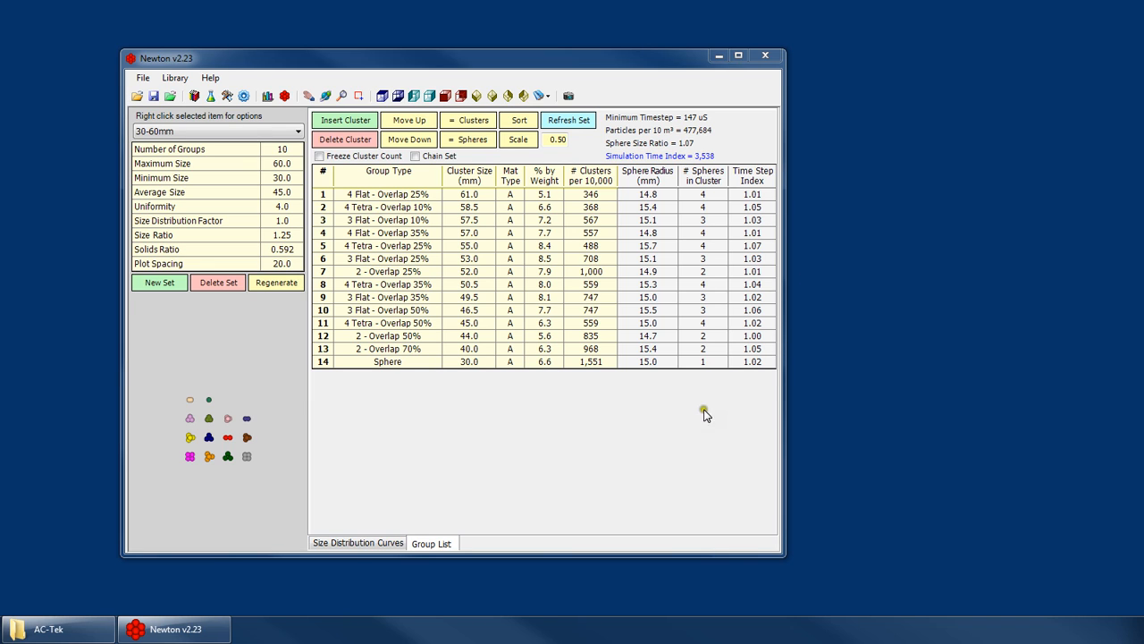
# - Check the solver's run time and file location settings, then return to the particle size distribution's group list
pyautogui.click(139, 130)
pyautogui.click(195, 98)
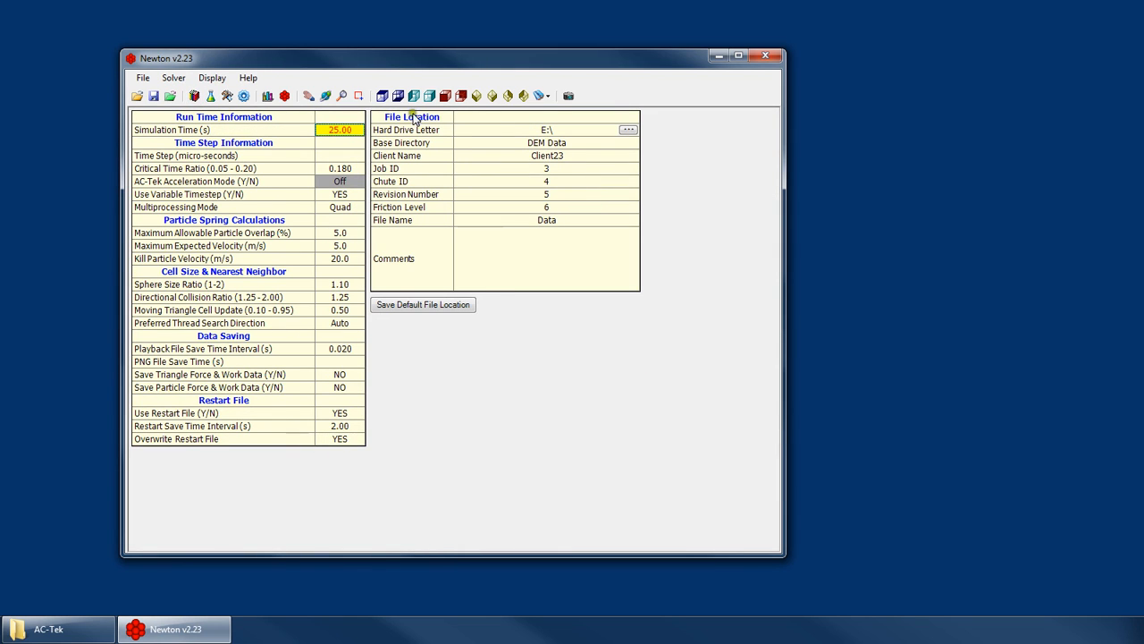
pyautogui.click(267, 96)
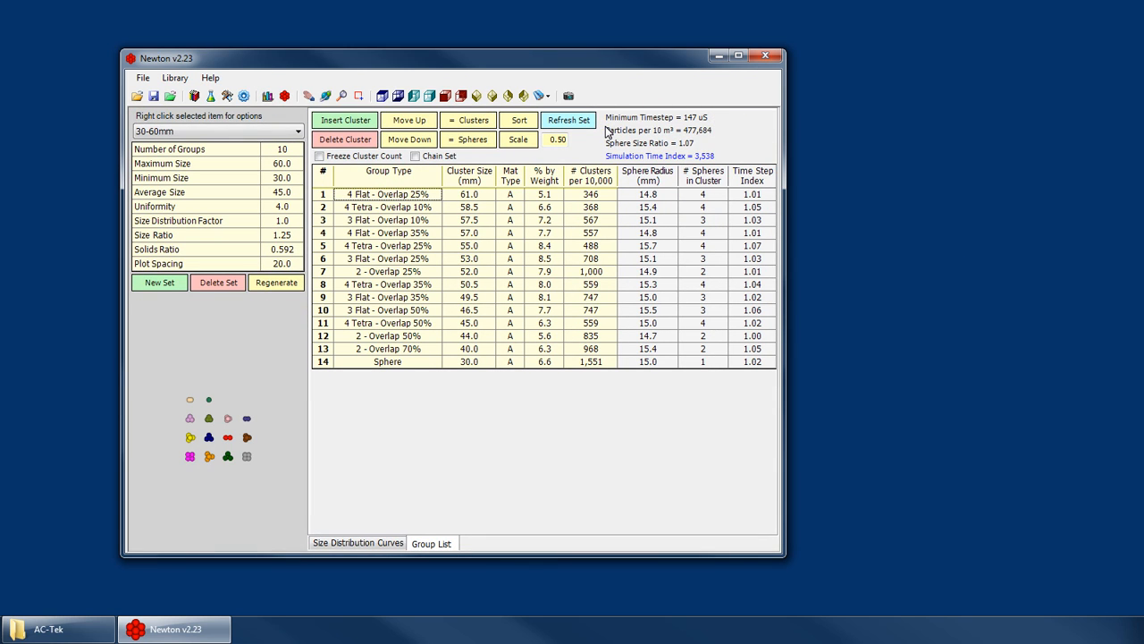
# - Look through the cluster group types of the 30-60mm set, from the 4 Tetra - Overlap 10% group to the Sphere group
pyautogui.click(380, 209)
pyautogui.click(380, 245)
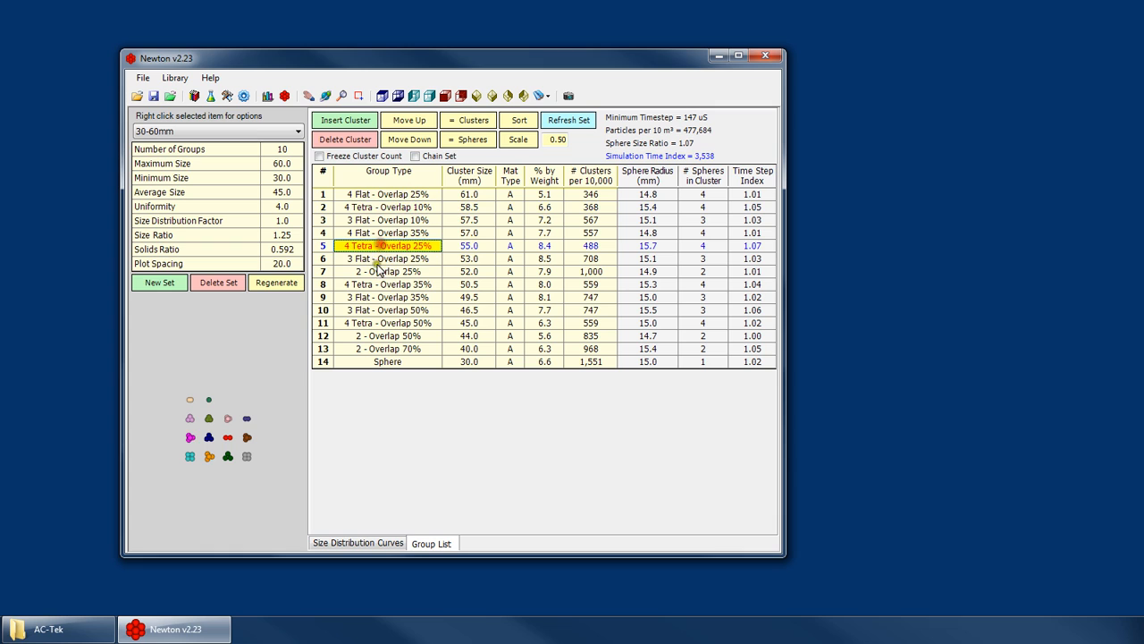
pyautogui.click(375, 271)
pyautogui.click(370, 297)
pyautogui.click(359, 322)
pyautogui.click(369, 361)
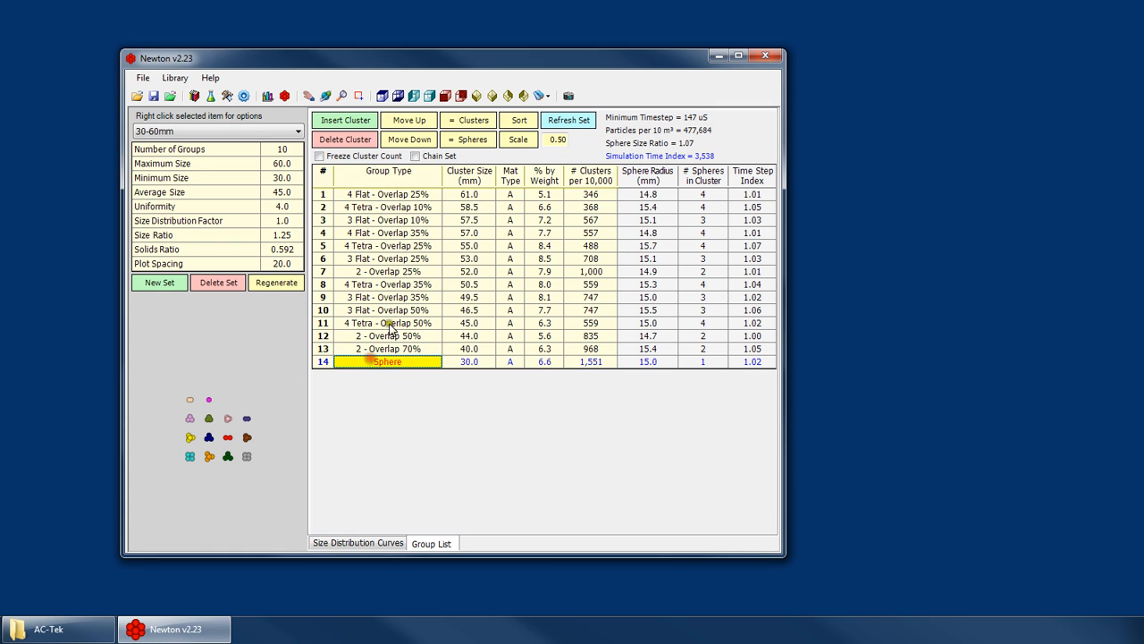
pyautogui.click(389, 207)
pyautogui.click(390, 194)
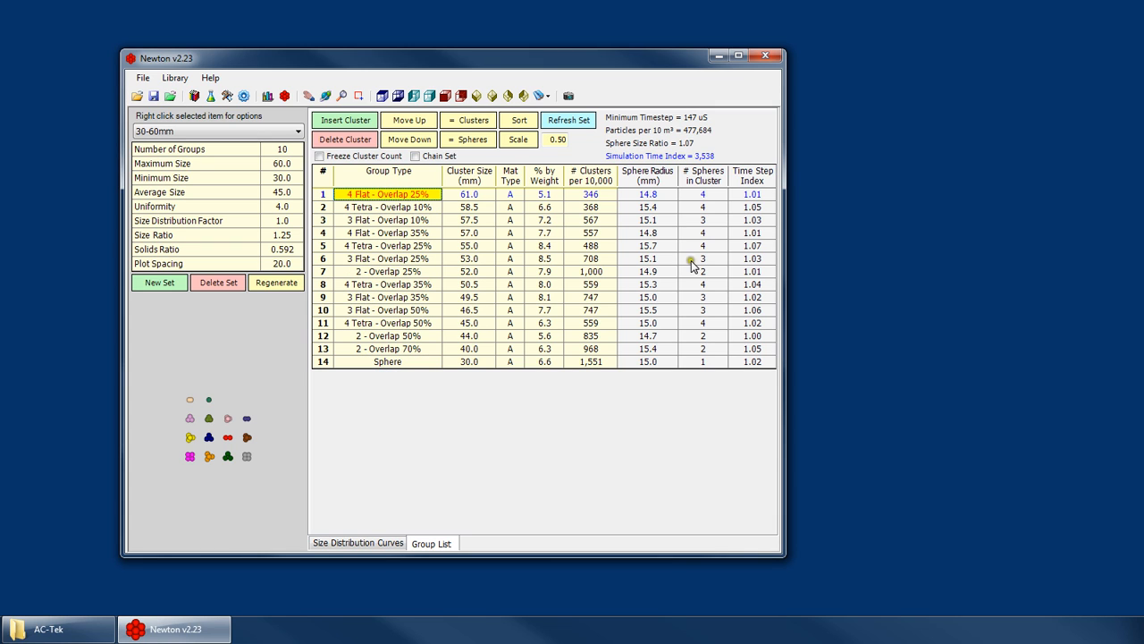
# - Compare the sphere radius and time step index of the 3 Flat, 4 Tetra and 2-sphere overlap groups
pyautogui.click(380, 220)
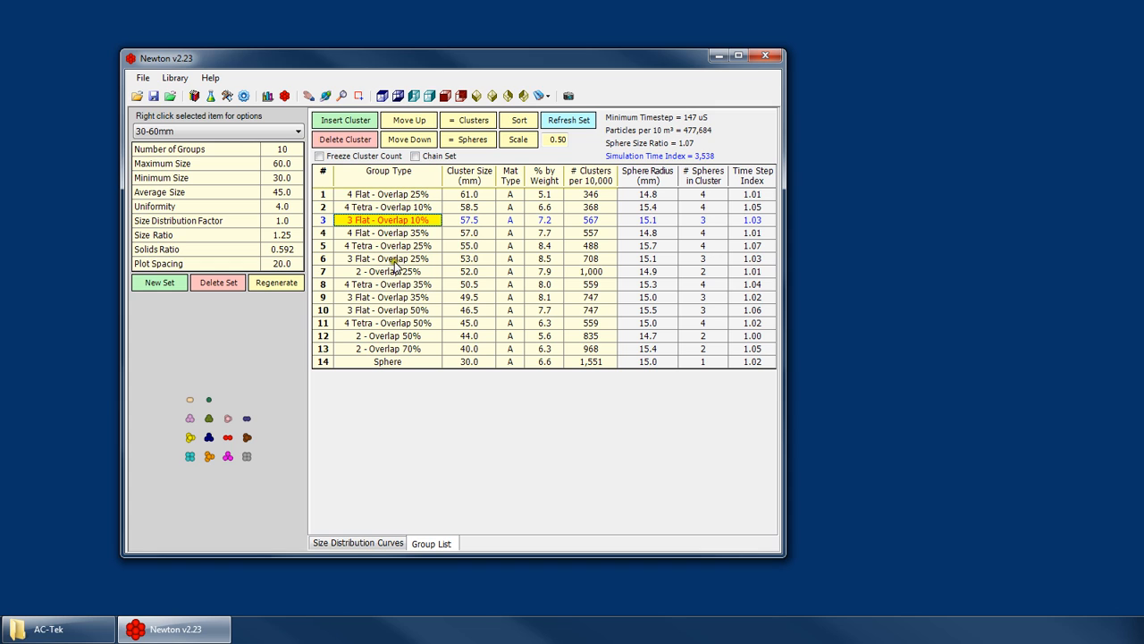
pyautogui.click(393, 259)
pyautogui.click(393, 299)
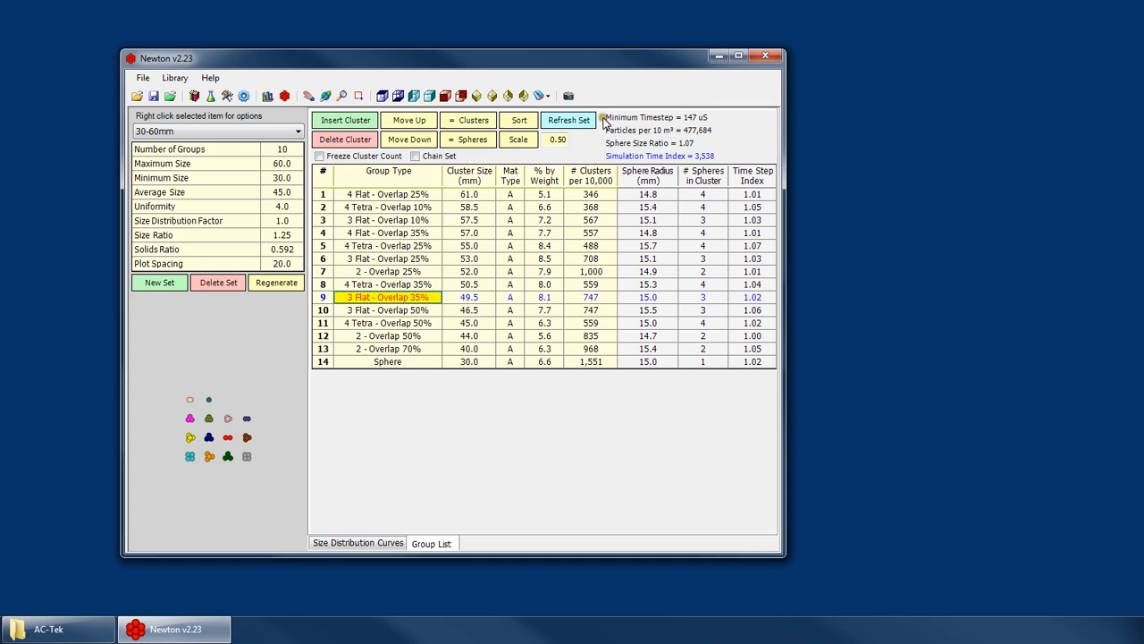
pyautogui.click(393, 336)
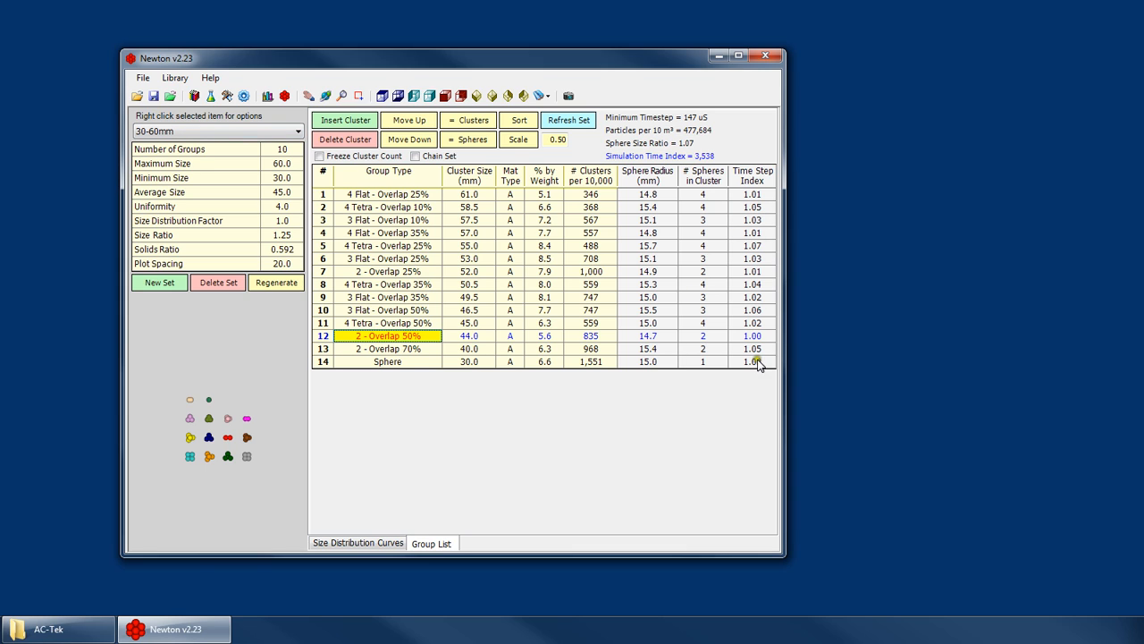
pyautogui.click(390, 245)
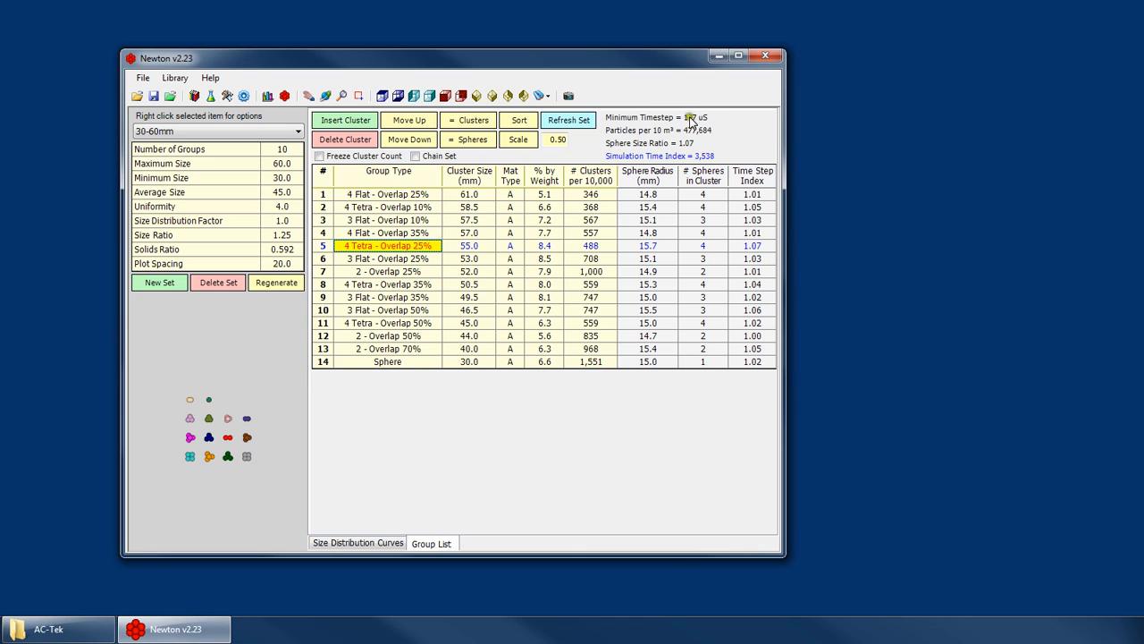
pyautogui.click(391, 349)
pyautogui.click(391, 336)
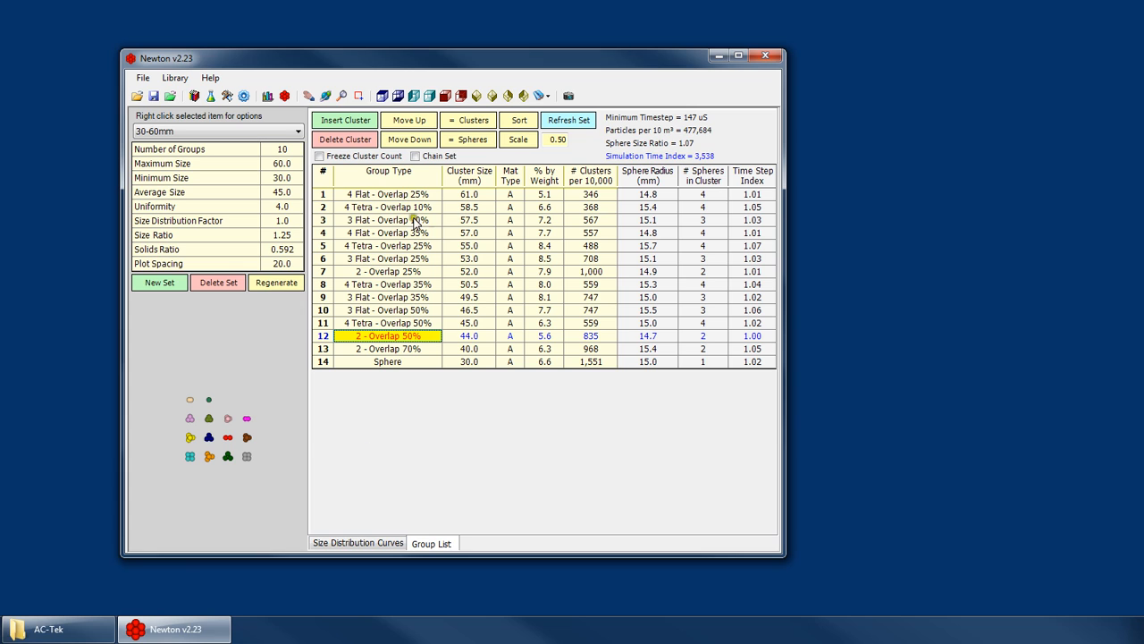
# - Examine the cluster sizes in the group list against the particle shapes in the 3D preview
pyautogui.click(447, 195)
pyautogui.click(476, 245)
pyautogui.click(475, 296)
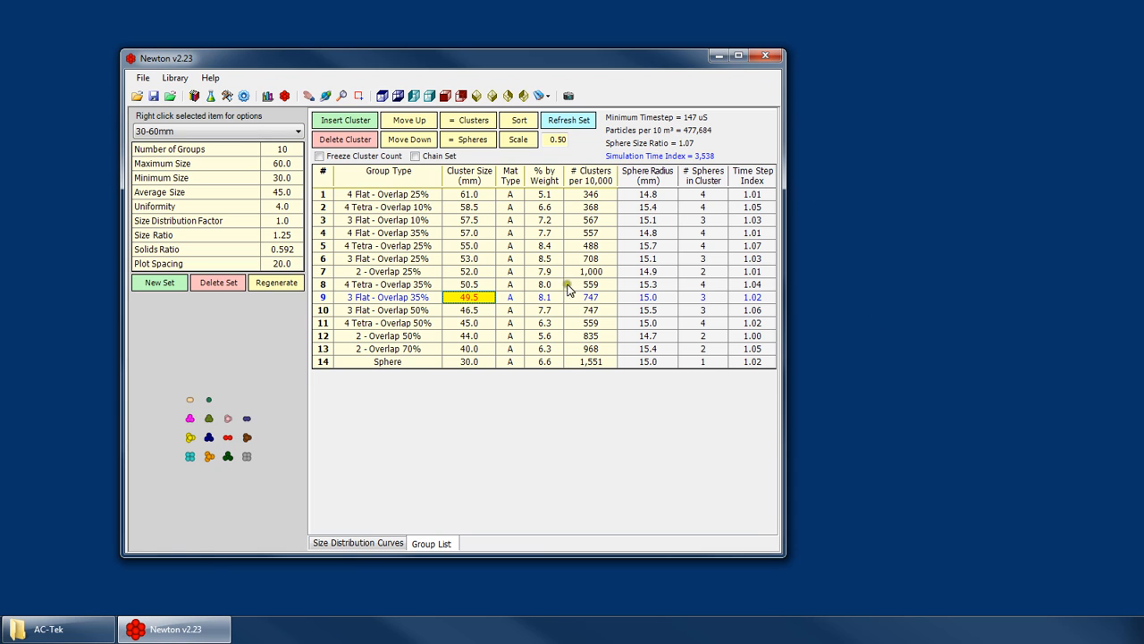
pyautogui.click(206, 454)
pyautogui.scroll(-2, 194, 442)
pyautogui.scroll(5, 208, 441)
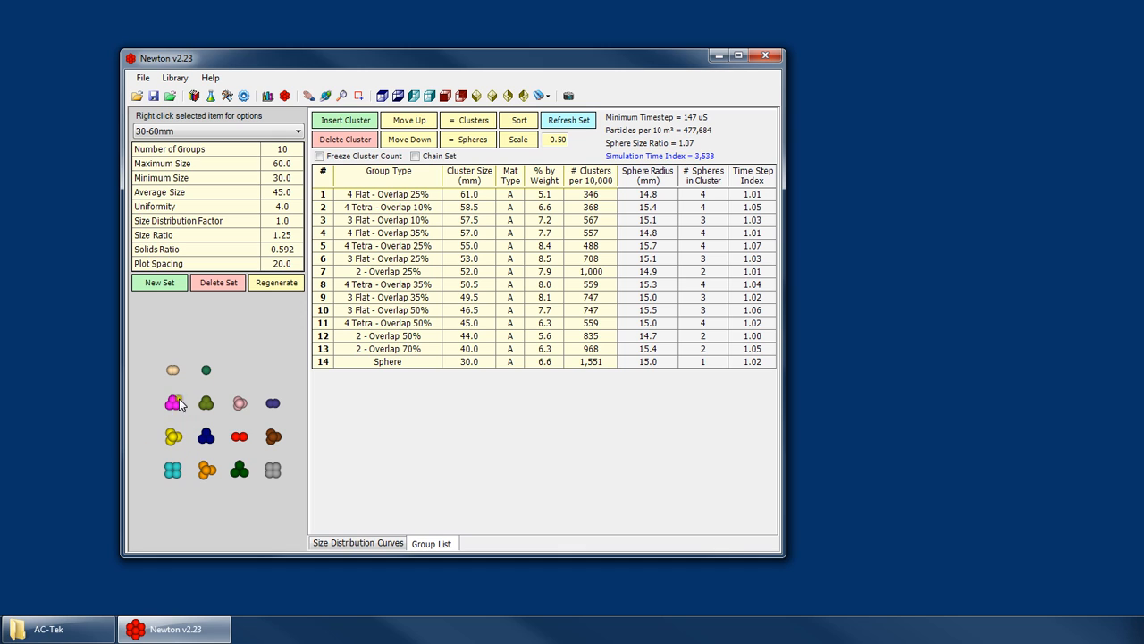
# - Inspect the first two groups' cluster sizes and read the description of the Simulation Time Index
pyautogui.click(478, 194)
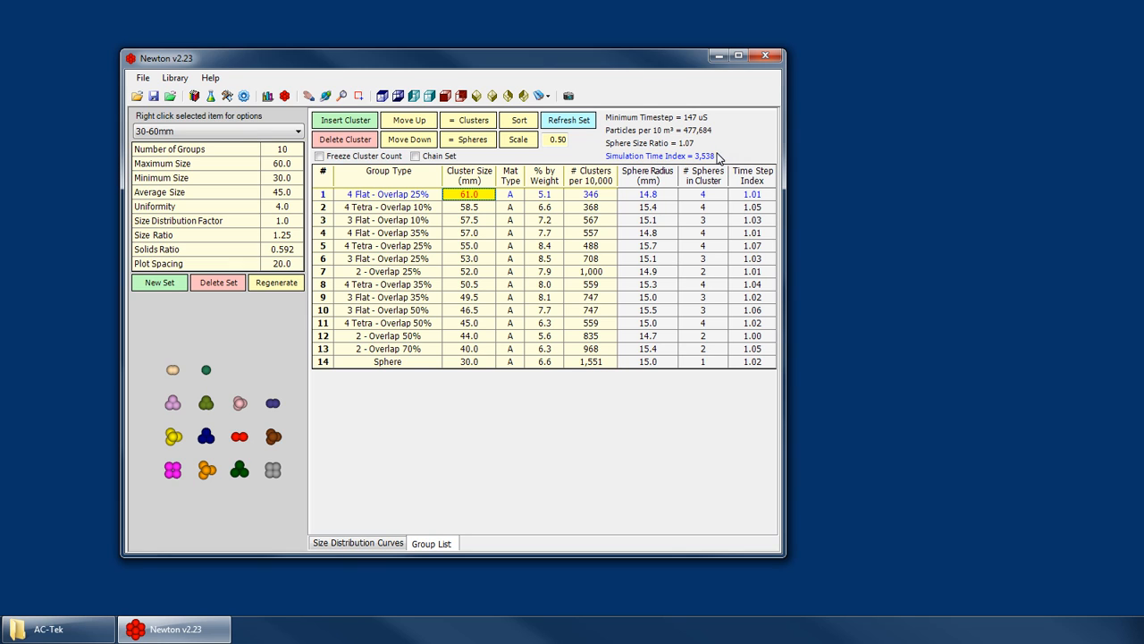
pyautogui.moveTo(718, 158)
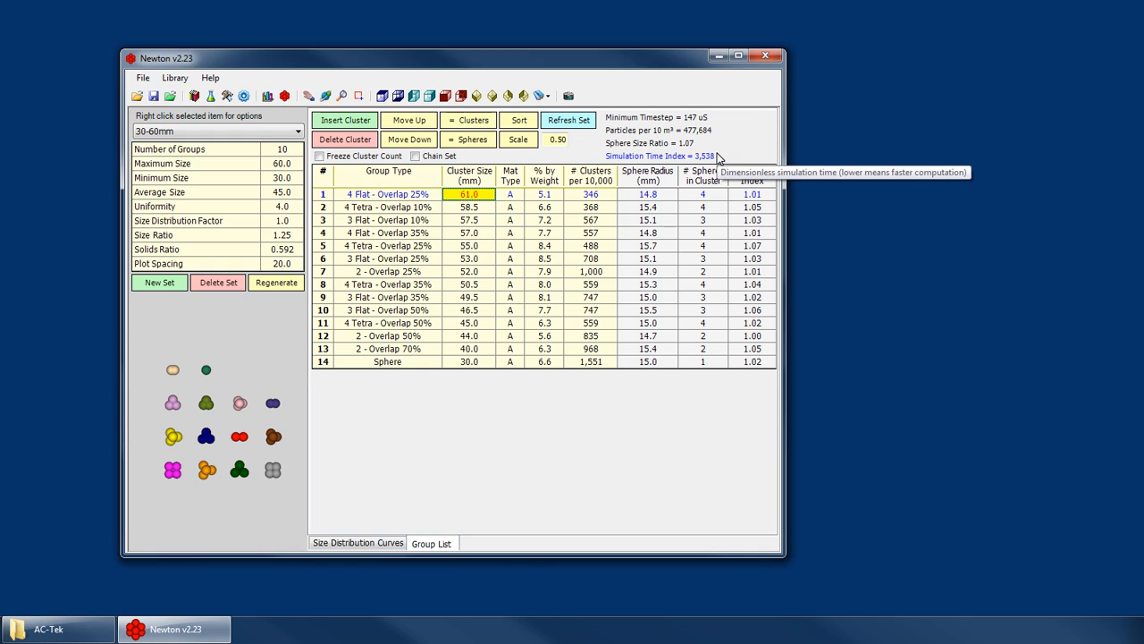
pyautogui.click(483, 207)
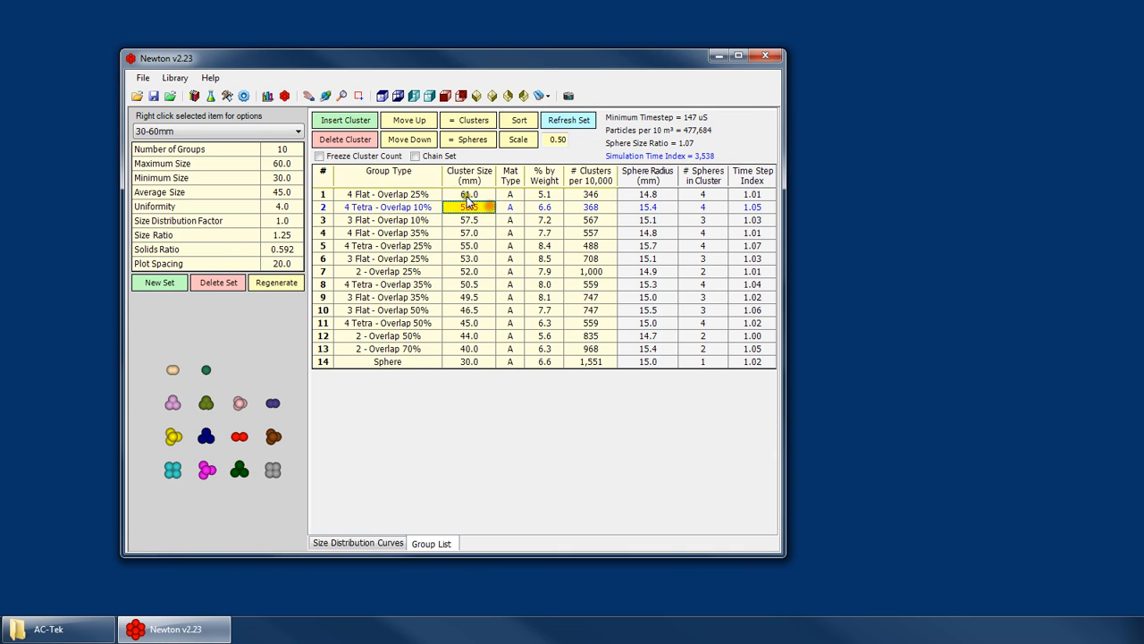
pyautogui.click(154, 131)
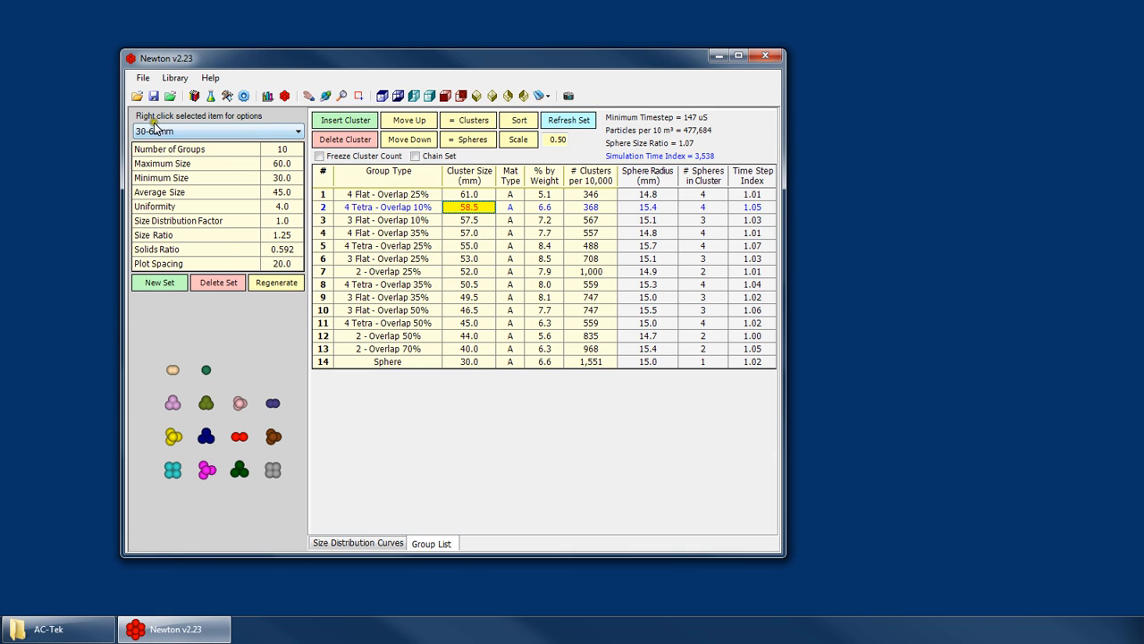
pyautogui.click(466, 194)
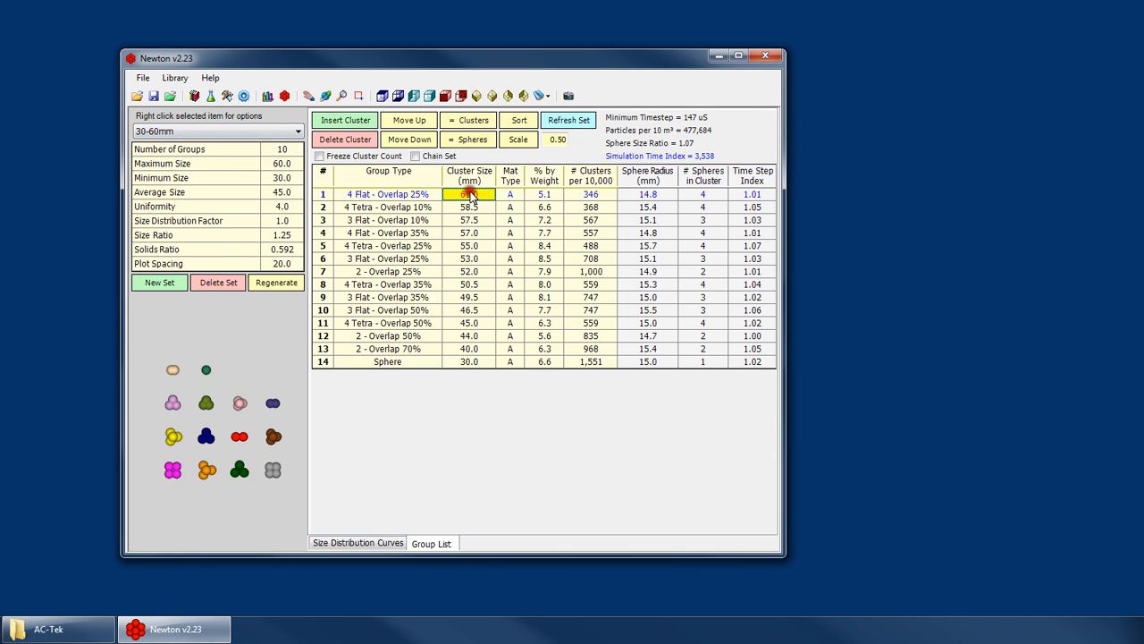
# - Create a copy of the 30-60mm size distribution named 30-60 TEST
pyautogui.rightClick(184, 133)
pyautogui.click(204, 224)
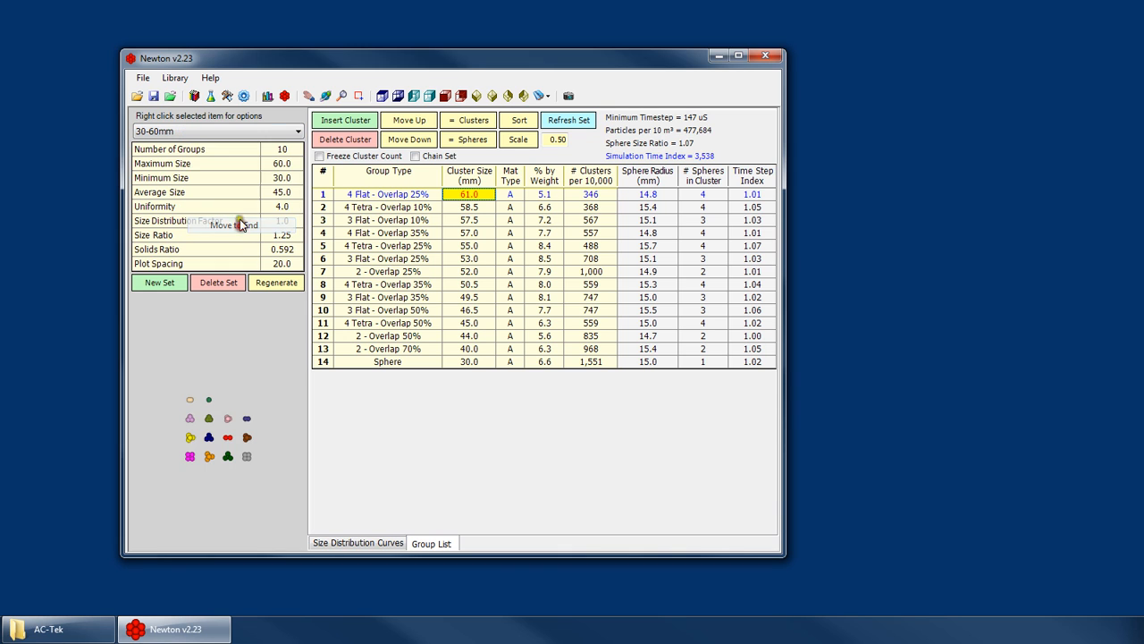
pyautogui.rightClick(208, 139)
pyautogui.click(237, 148)
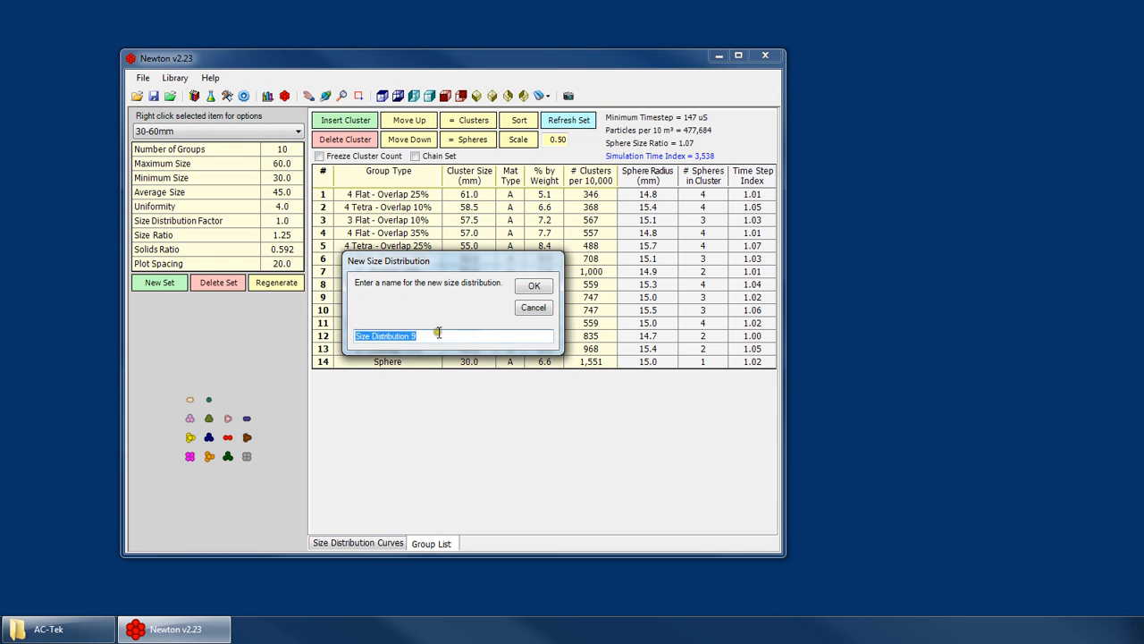
pyautogui.write('60 TEST')
pyautogui.press('Return')
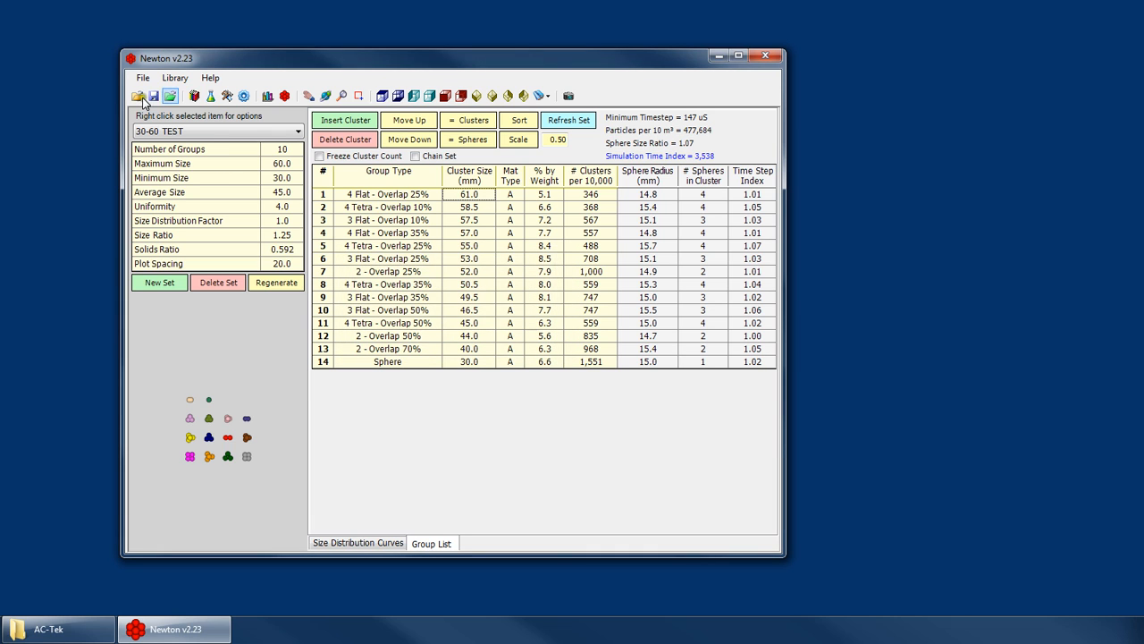
# - Set the cluster size of the 4 Flat - Overlap 25% group to 40 mm in the 30-60 TEST set
pyautogui.click(465, 205)
pyautogui.click(478, 194)
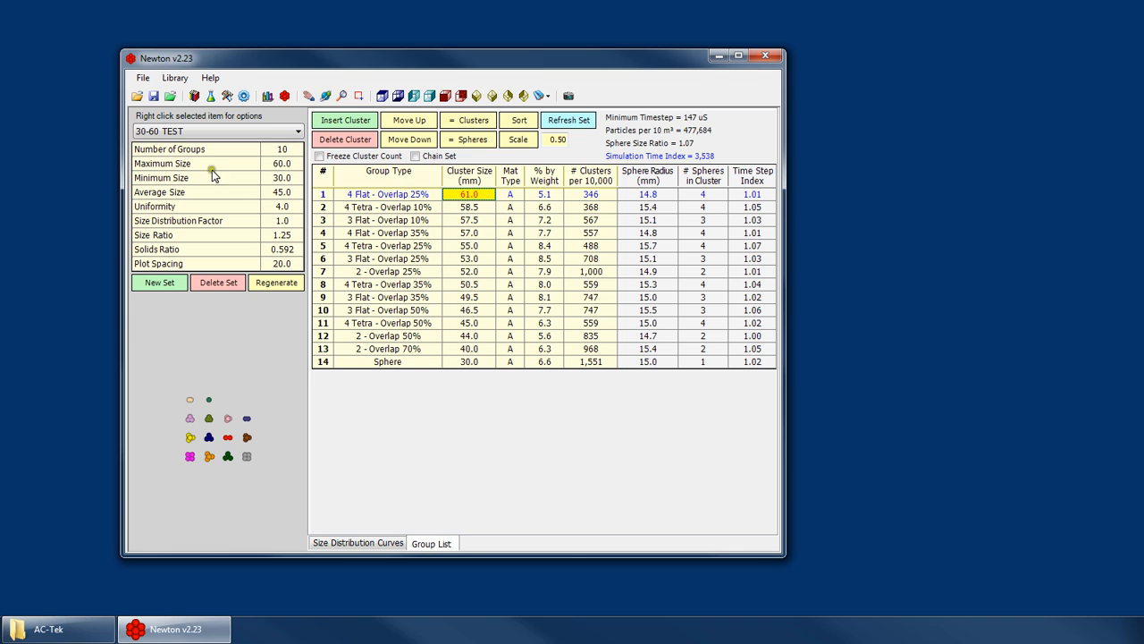
pyautogui.write('40')
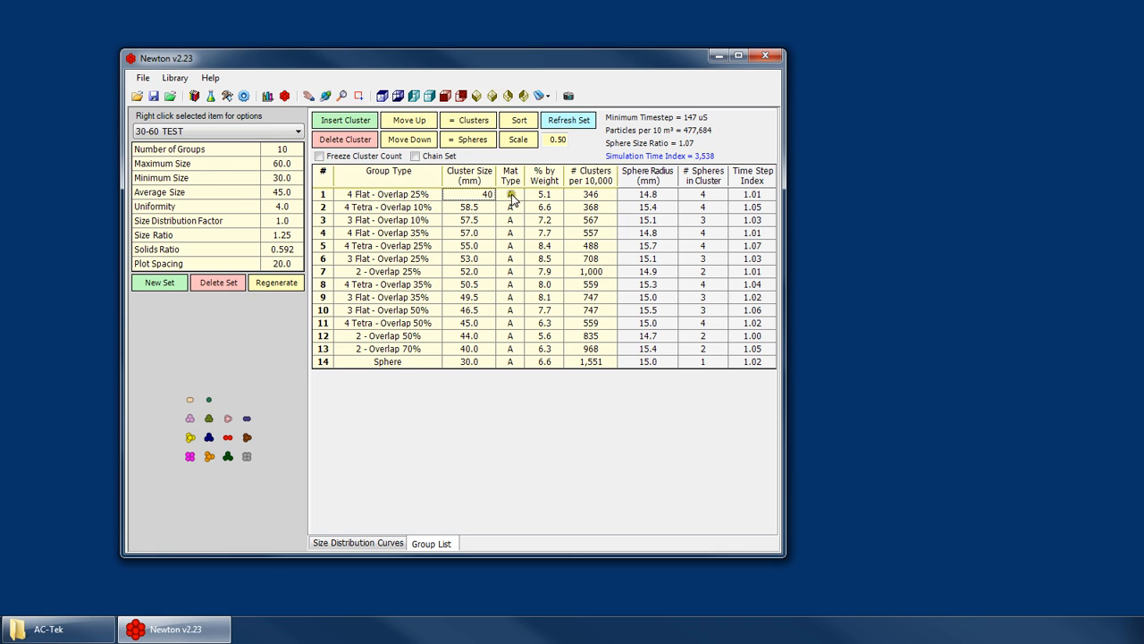
pyautogui.press('Return')
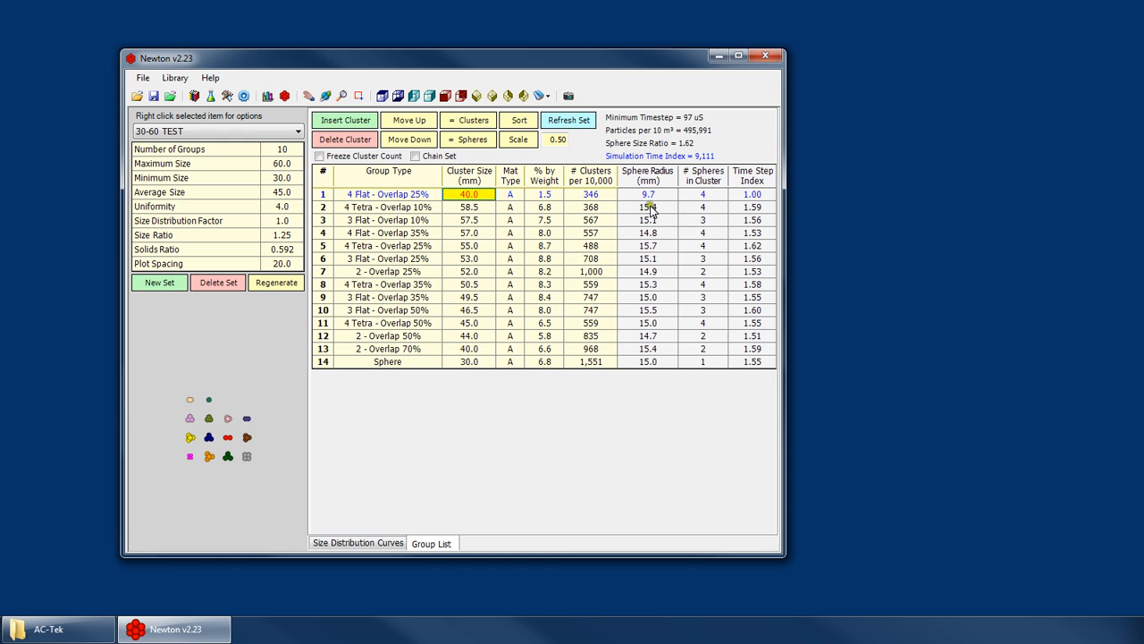
# - Inspect the resized 4 Flat - Overlap 25% cluster in the 3D preview and its row in the group list
pyautogui.click(202, 465)
pyautogui.scroll(3, 190, 456)
pyautogui.scroll(2, 190, 459)
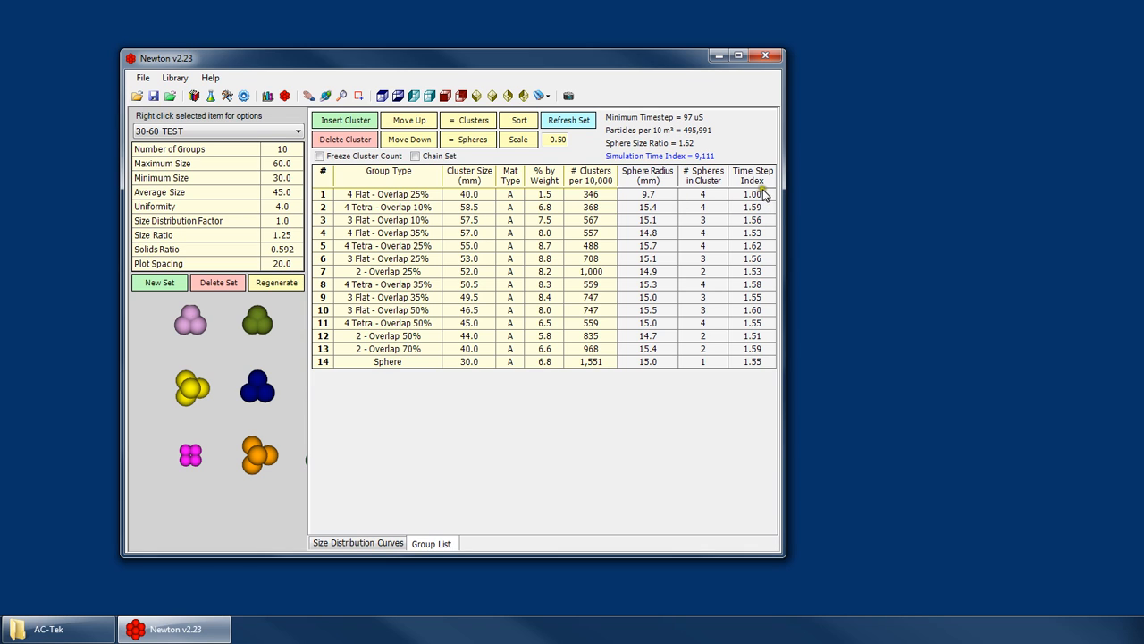
pyautogui.click(386, 197)
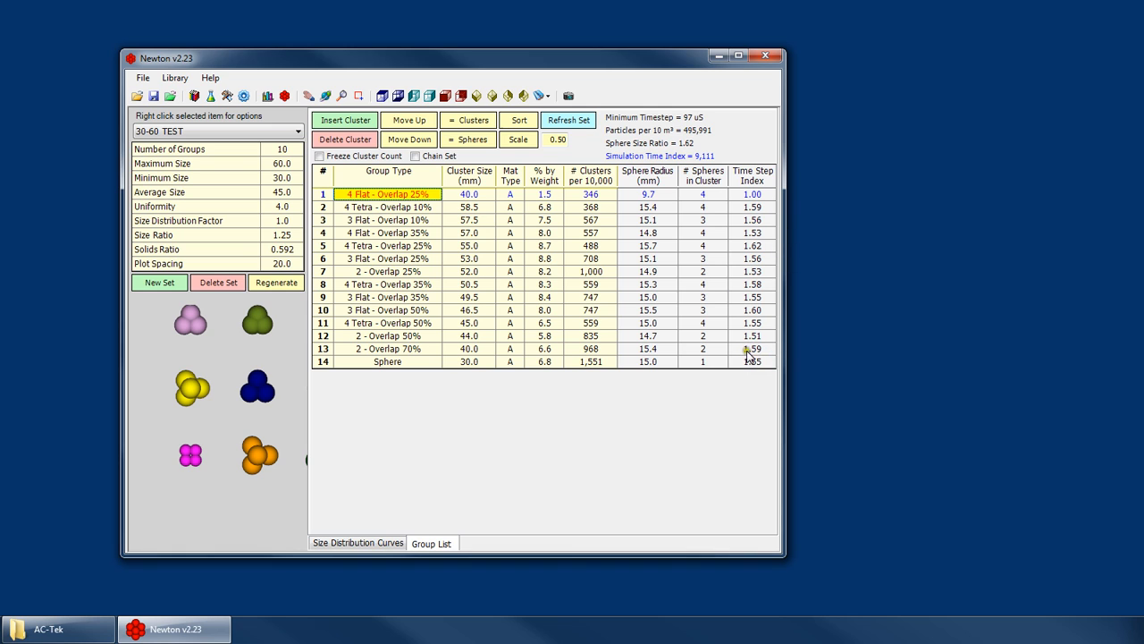
pyautogui.click(451, 196)
# - Display the original 30-60mm set for a simulation time comparison, then return to the 30-60 TEST set
pyautogui.click(199, 131)
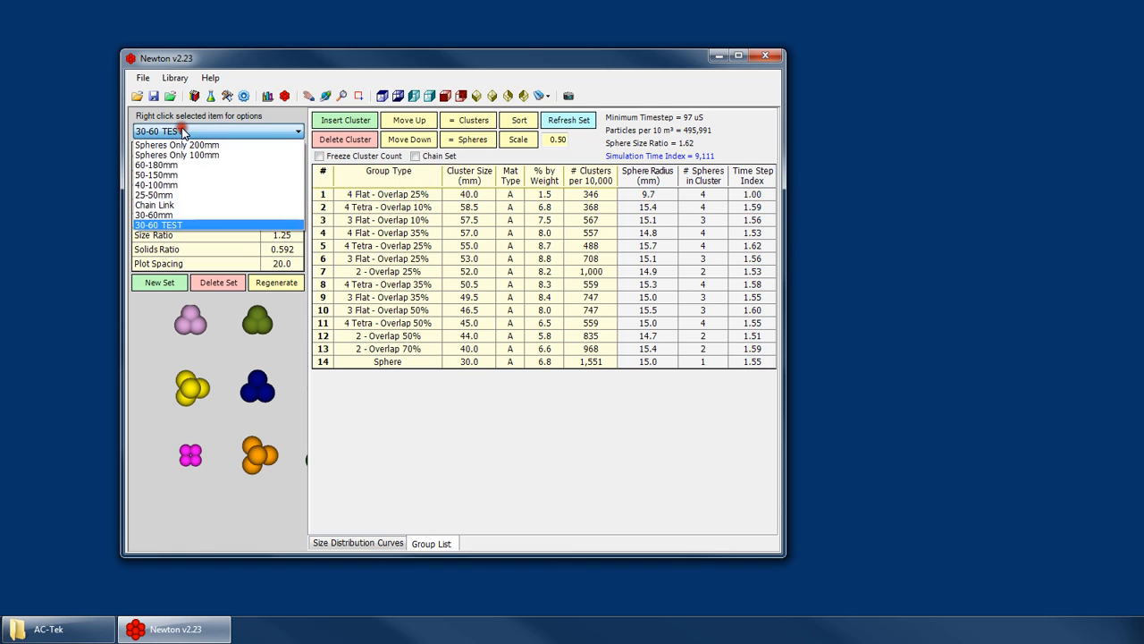
pyautogui.click(172, 215)
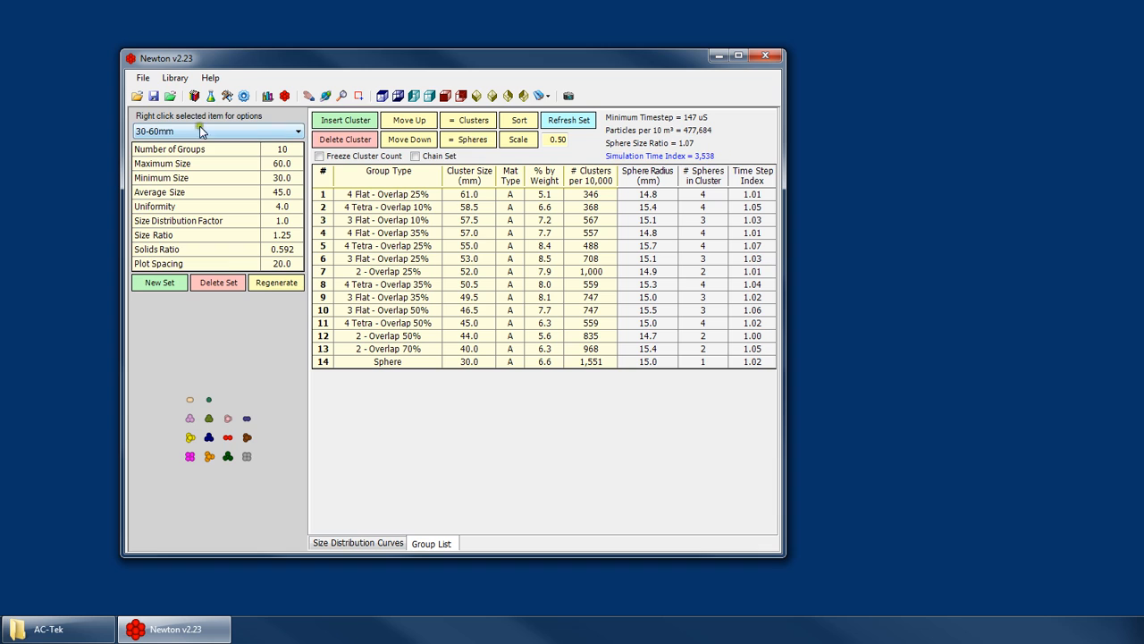
pyautogui.click(168, 132)
pyautogui.click(168, 225)
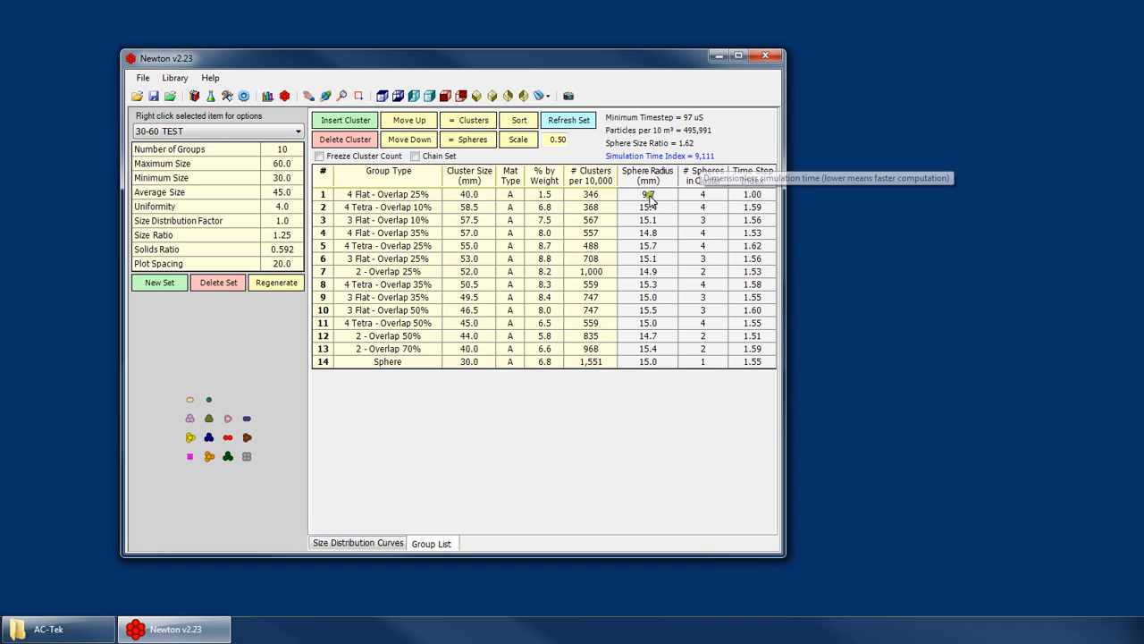
# - Review the 4 Flat - Overlap 25% group's size, cluster count and type, and its shape in the 3D preview
pyautogui.click(452, 196)
pyautogui.click(570, 194)
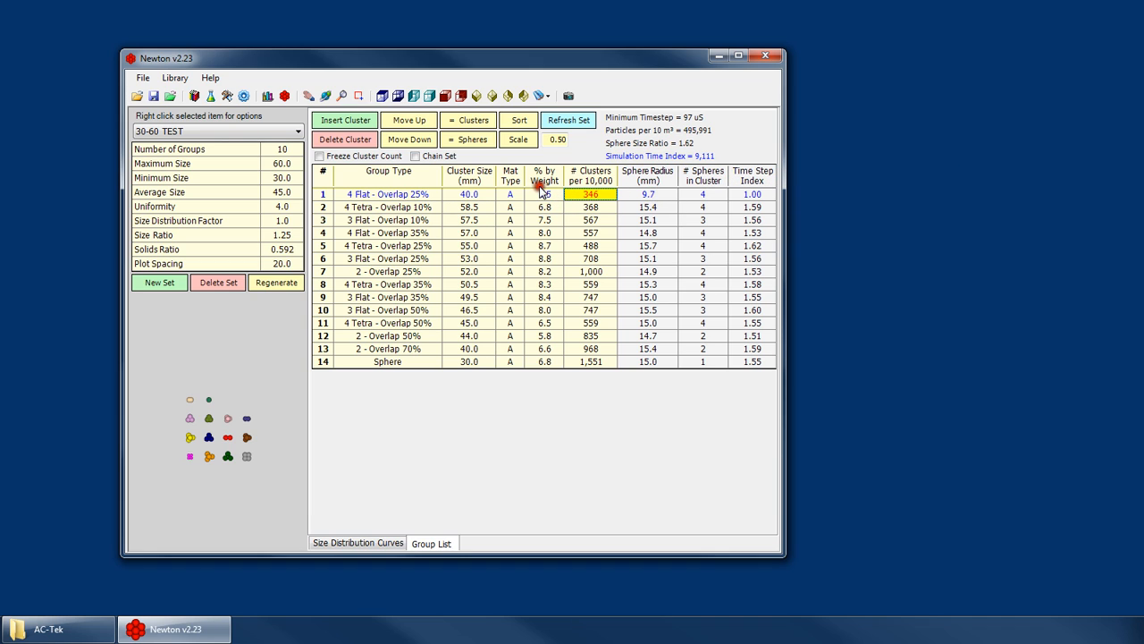
pyautogui.click(463, 194)
pyautogui.click(424, 194)
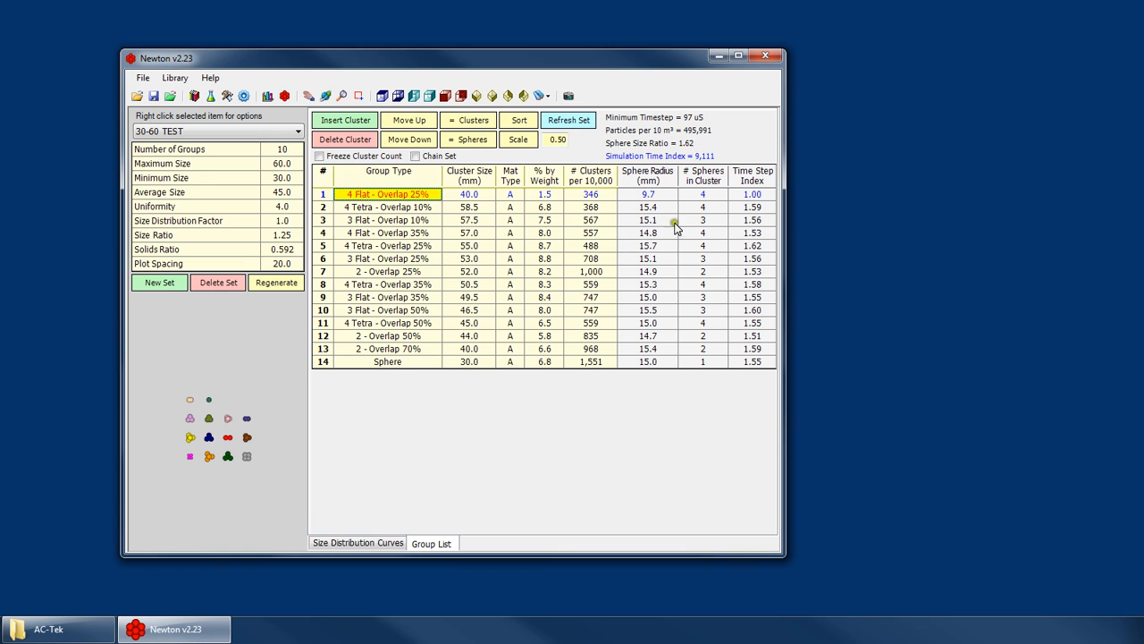
pyautogui.click(212, 474)
pyautogui.scroll(5, 196, 459)
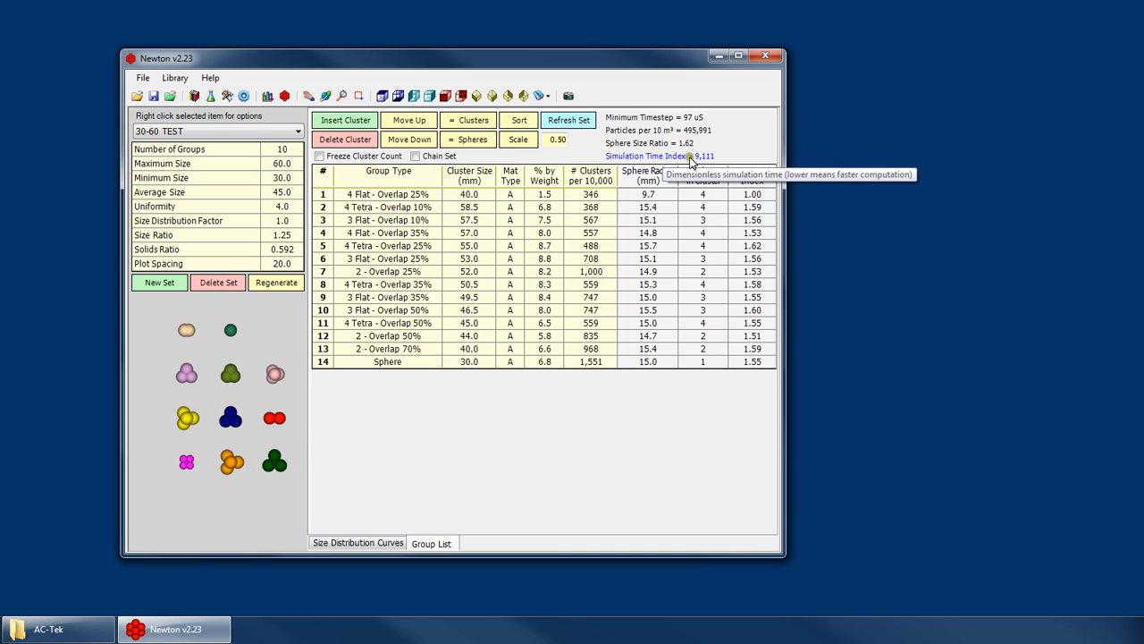
# - Set the cluster size of the 4 Flat - Overlap 25% group to 50 mm
pyautogui.click(472, 195)
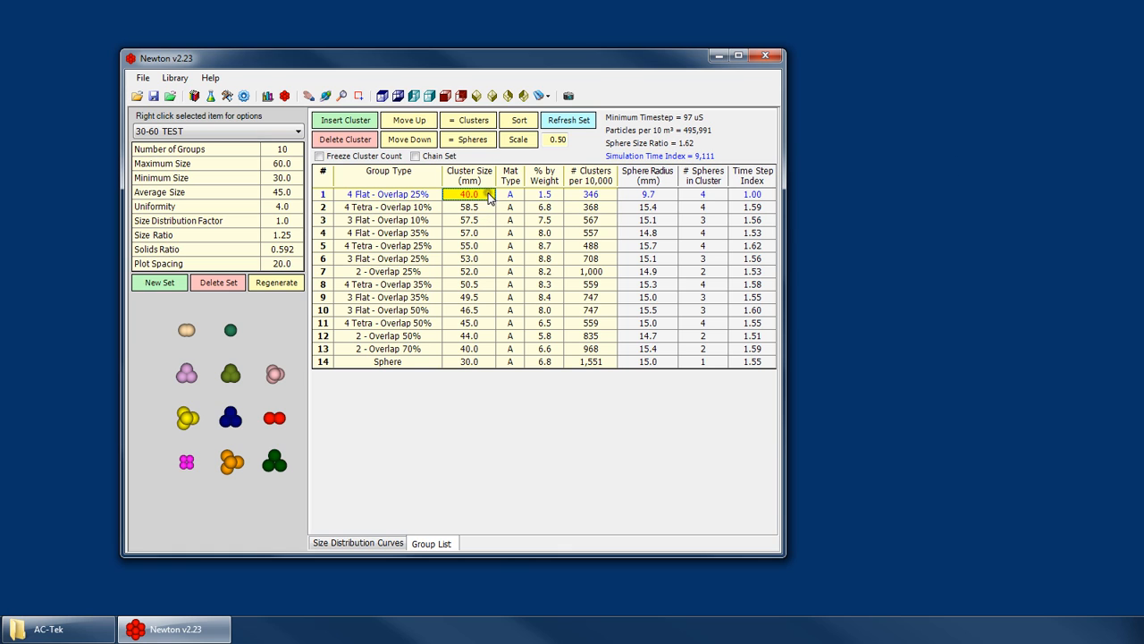
pyautogui.write('50')
pyautogui.press('Return')
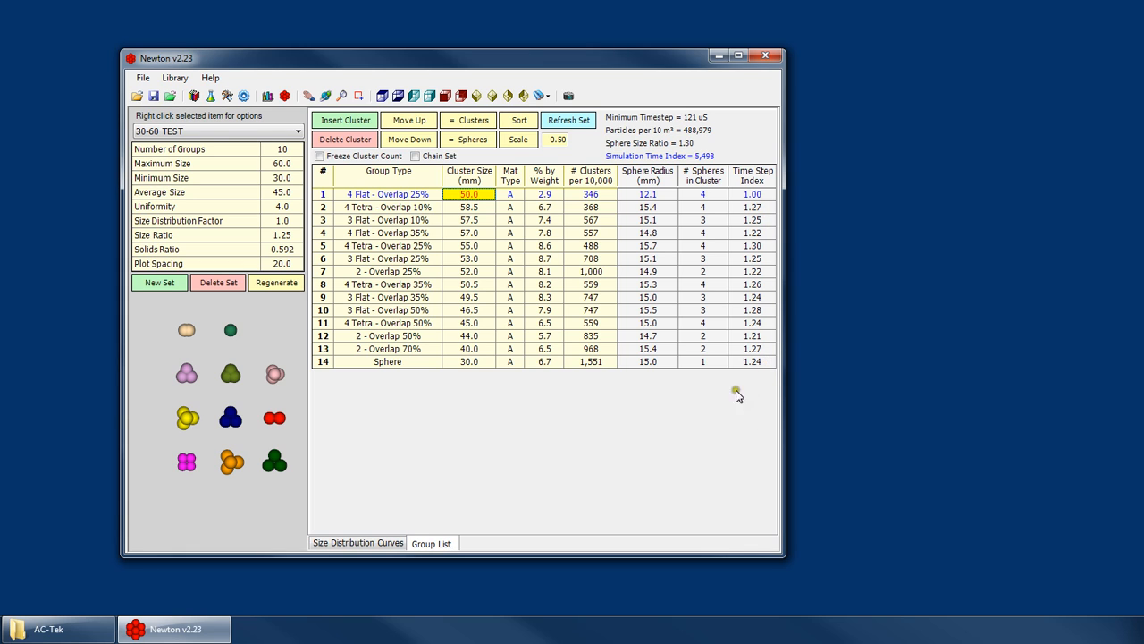
# - Check the Simulation Time Index against the original 30-60mm set and return to the 30-60 TEST set
pyautogui.moveTo(638, 159)
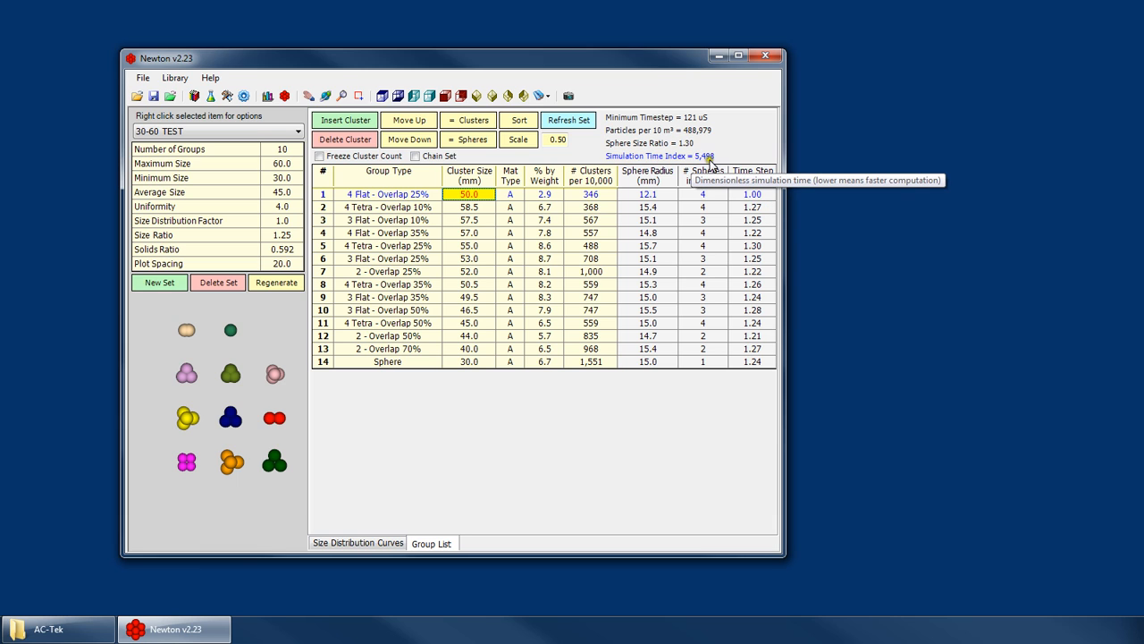
pyautogui.click(217, 131)
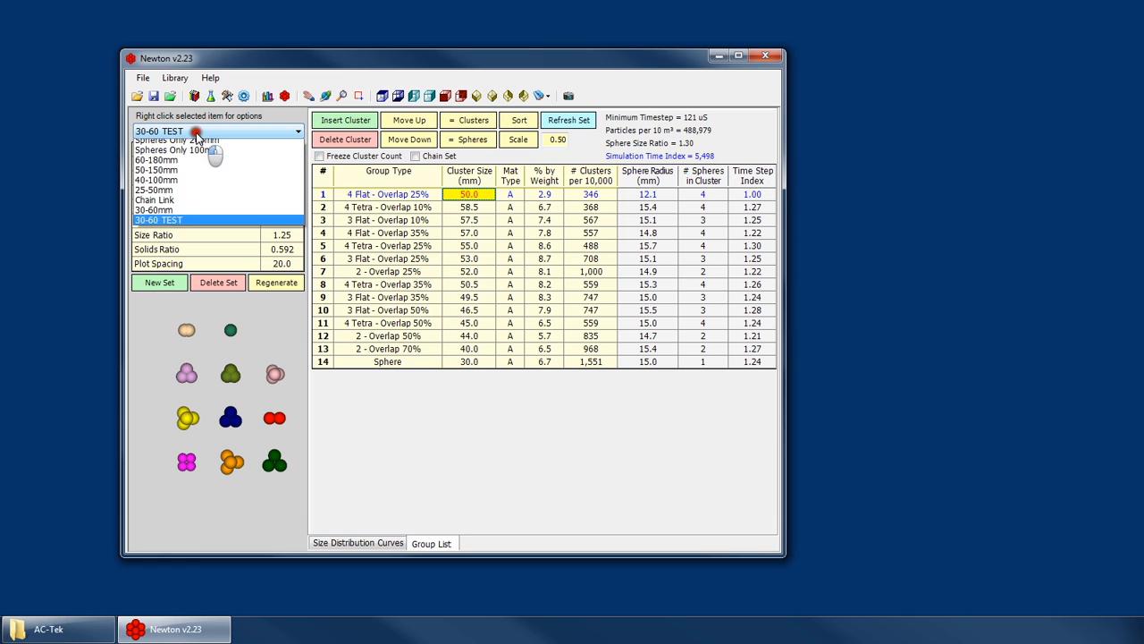
pyautogui.click(181, 214)
pyautogui.click(203, 132)
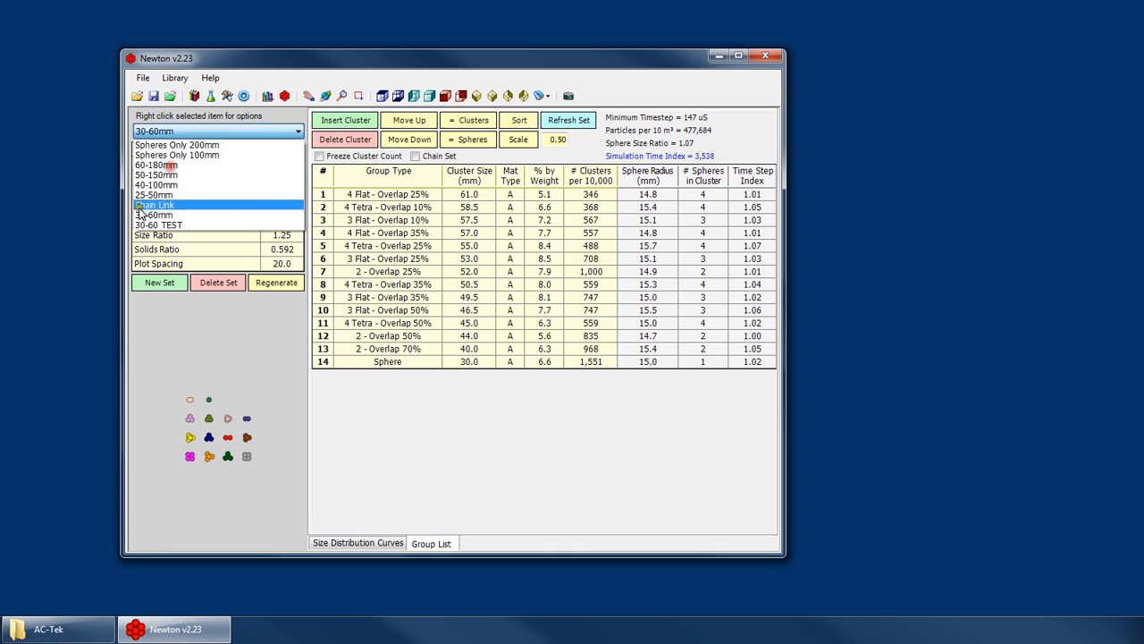
pyautogui.click(148, 221)
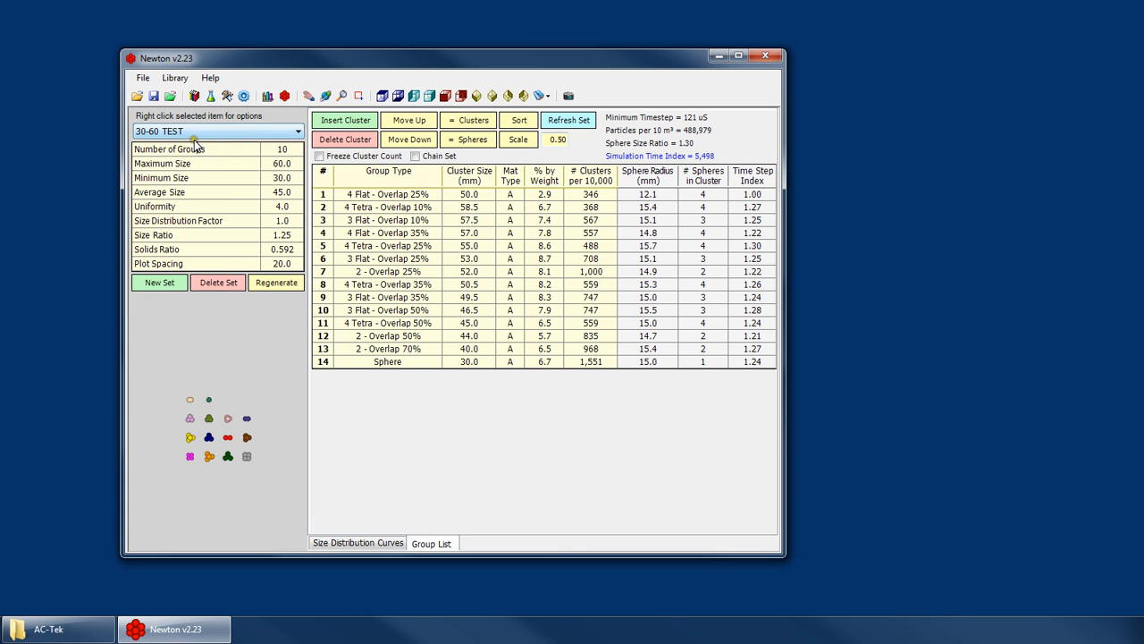
# - Set the cluster size of the 4 Flat - Overlap 25% group to 40 mm
pyautogui.click(471, 205)
pyautogui.click(476, 193)
pyautogui.write('40')
pyautogui.press('Return')
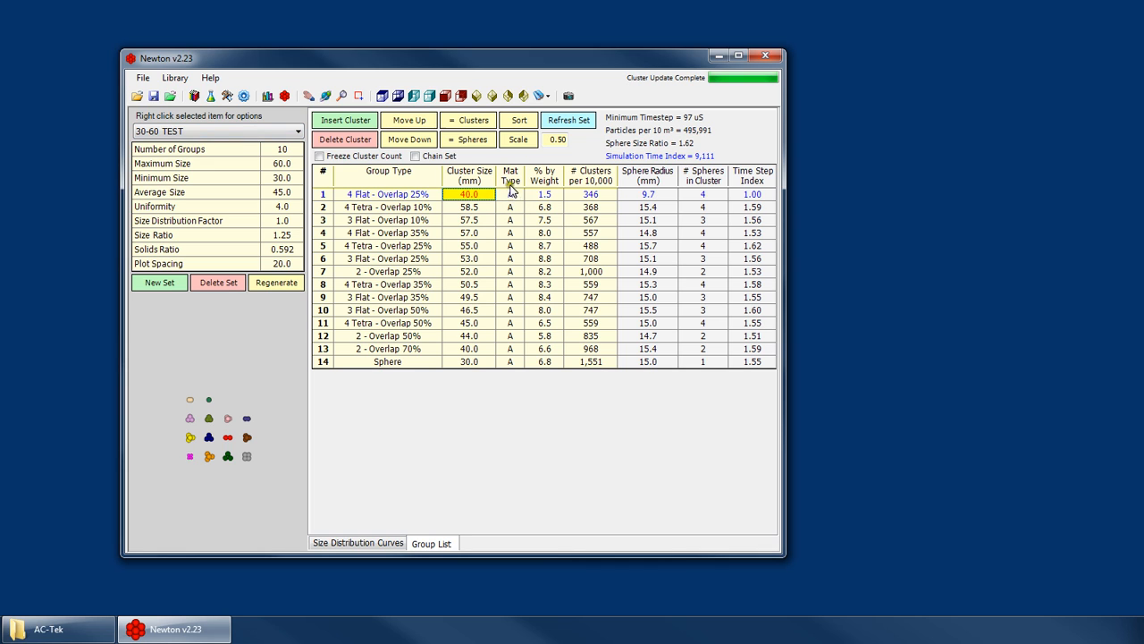
# - Examine the reduced 4 Flat - Overlap 25% cluster in the 3D preview and its cluster size in the group list
pyautogui.click(188, 465)
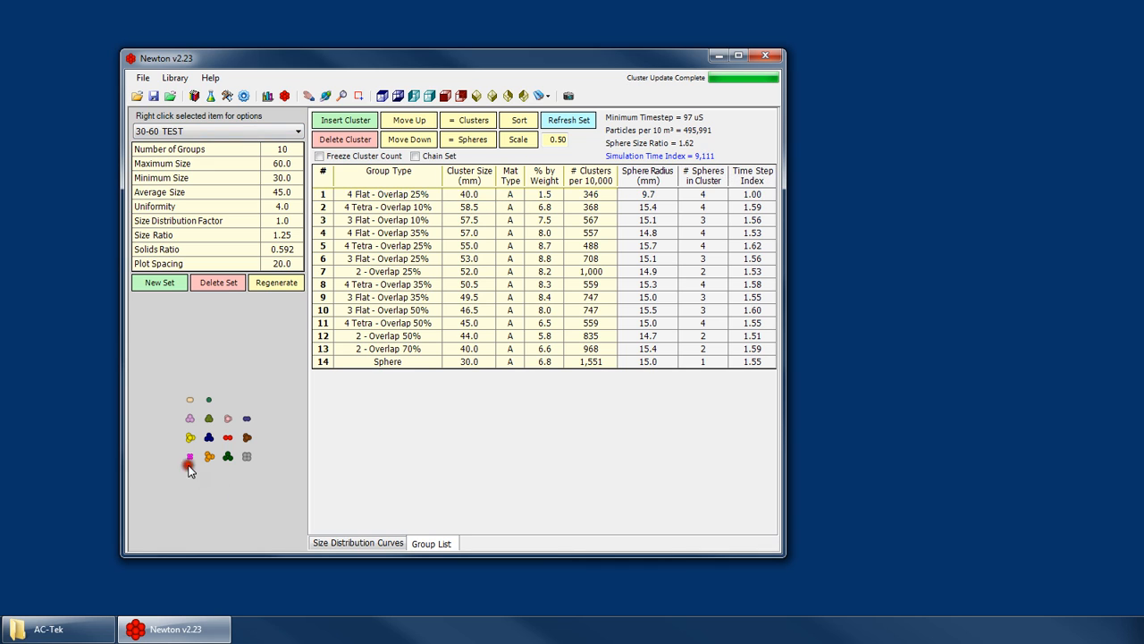
pyautogui.scroll(5, 189, 469)
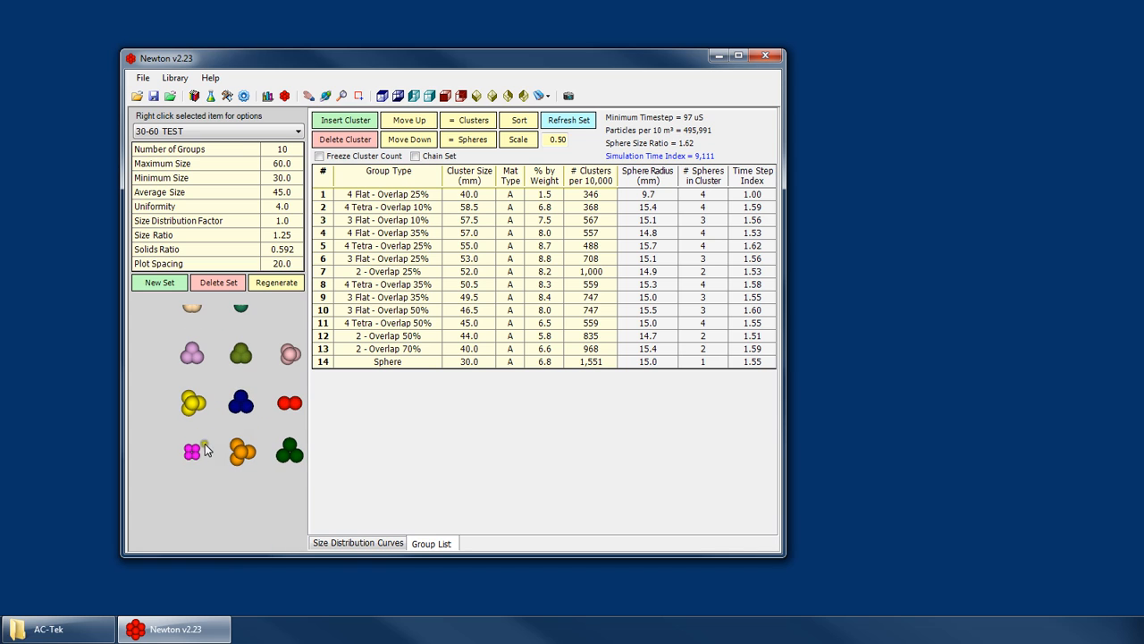
pyautogui.click(482, 207)
pyautogui.click(474, 192)
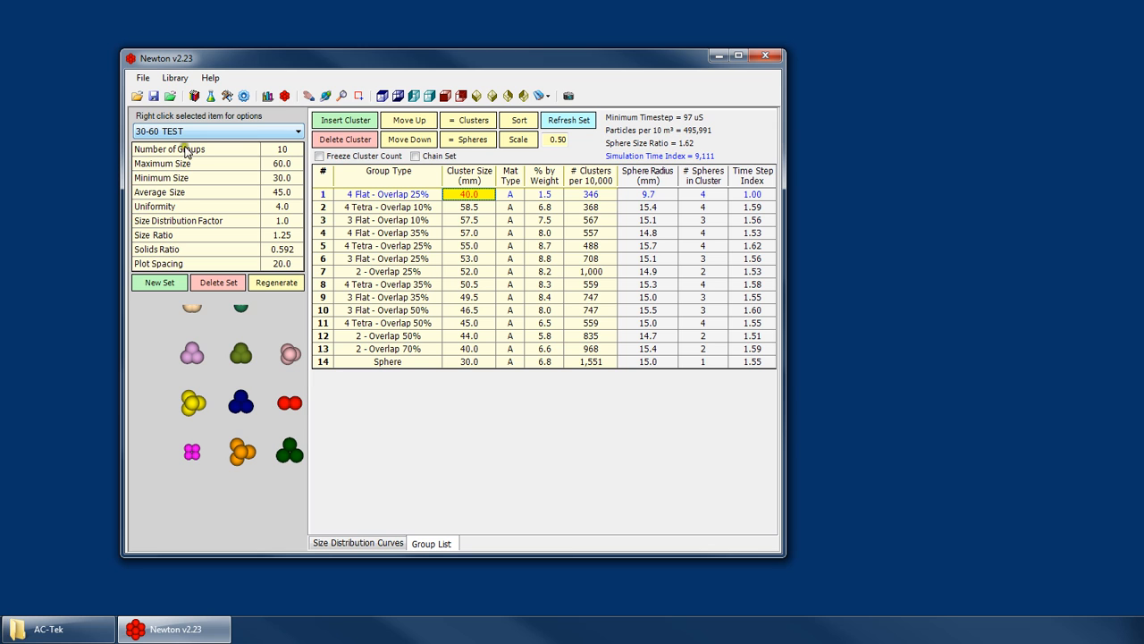
pyautogui.scroll(-3, 188, 405)
pyautogui.moveTo(187, 405); pyautogui.dragTo(191, 421)
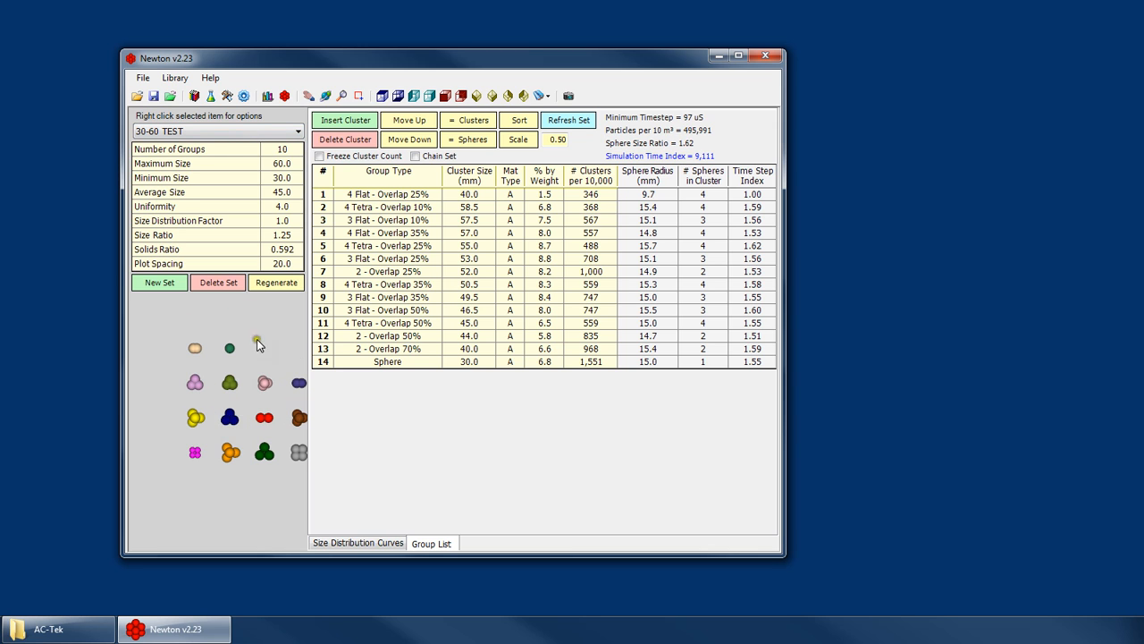
# - Open the cluster editor and start a new cluster with the Auto Cluster Creator
pyautogui.click(285, 96)
pyautogui.click(210, 134)
pyautogui.click(218, 143)
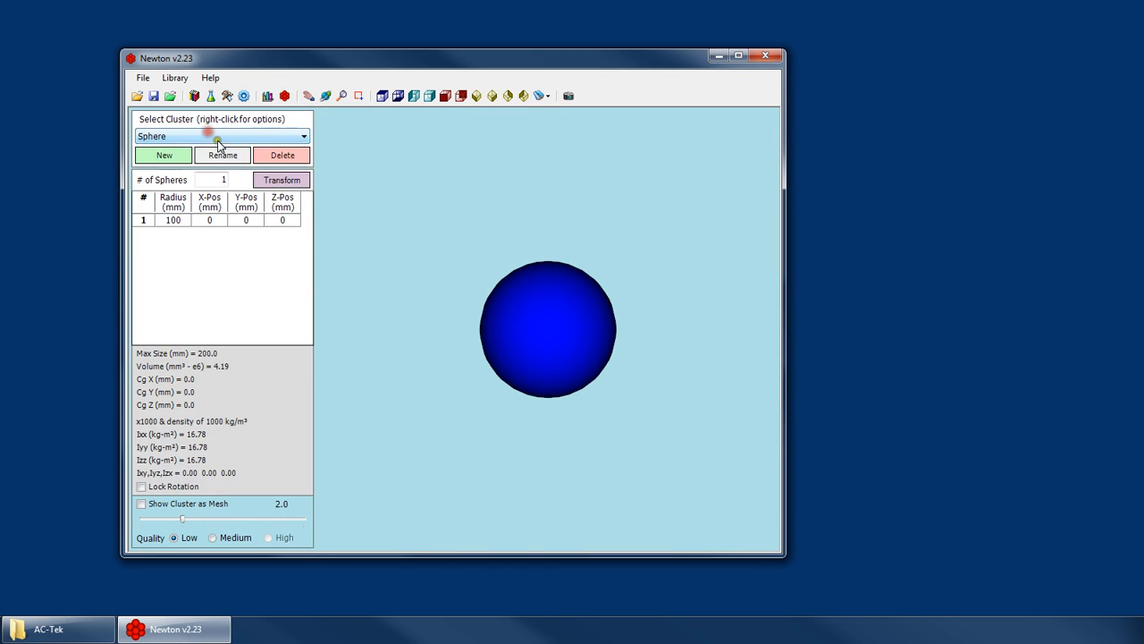
pyautogui.click(163, 154)
pyautogui.click(402, 330)
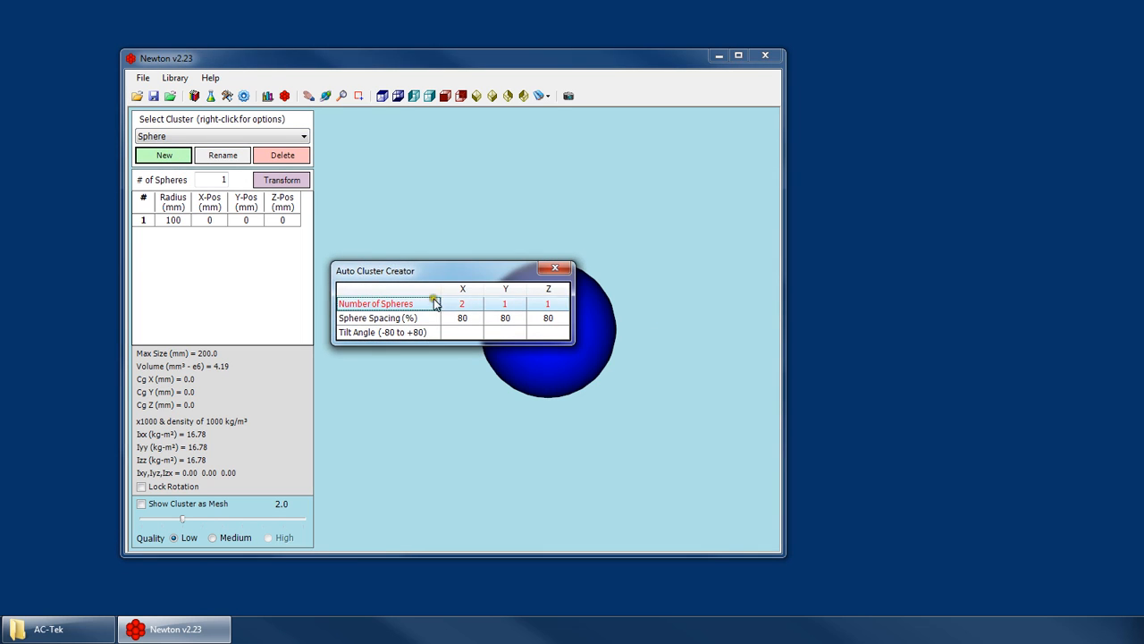
# - Generate a cluster with 6 spheres in each of the X, Y and Z directions, keeping the 80% sphere spacing
pyautogui.click(474, 304)
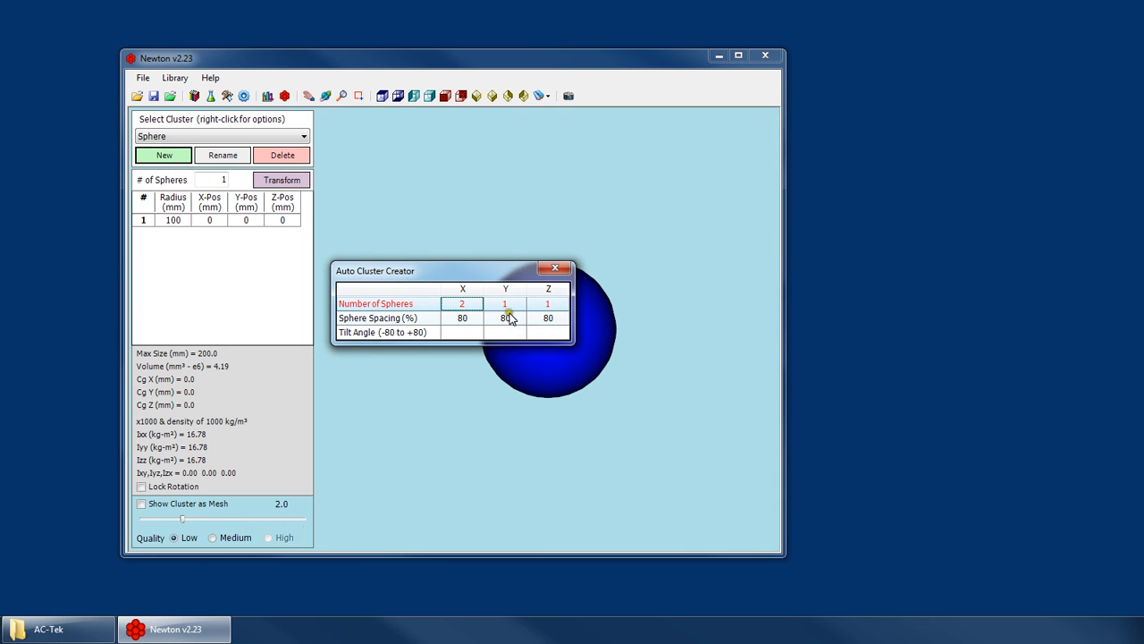
pyautogui.write('6')
pyautogui.click(512, 304)
pyautogui.write('6')
pyautogui.click(550, 303)
pyautogui.write('6')
pyautogui.click(537, 318)
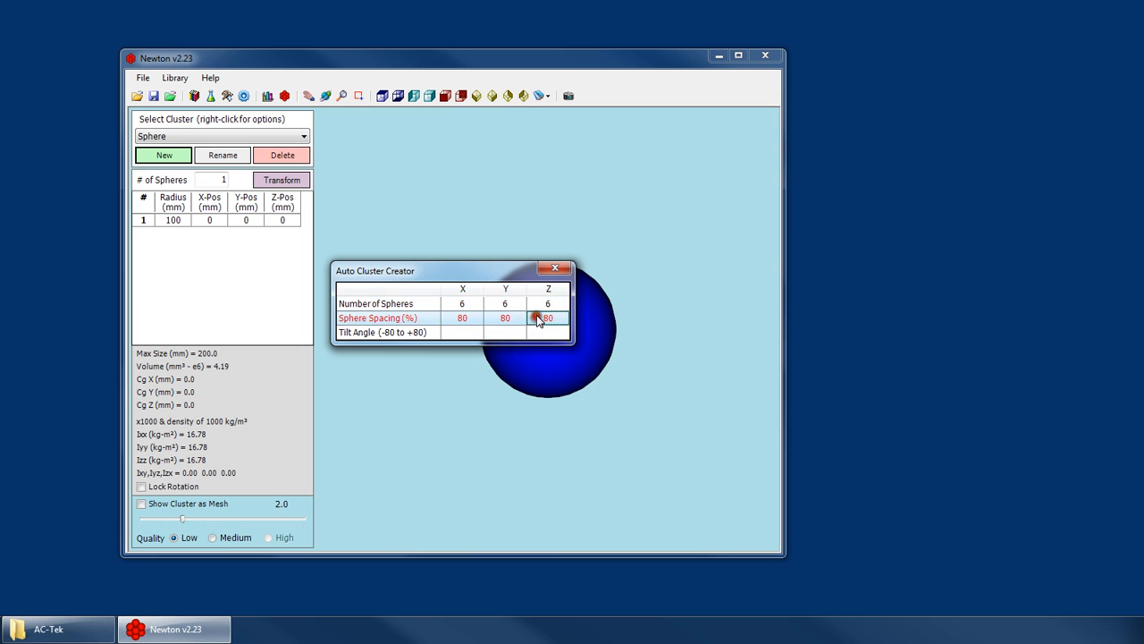
pyautogui.click(552, 270)
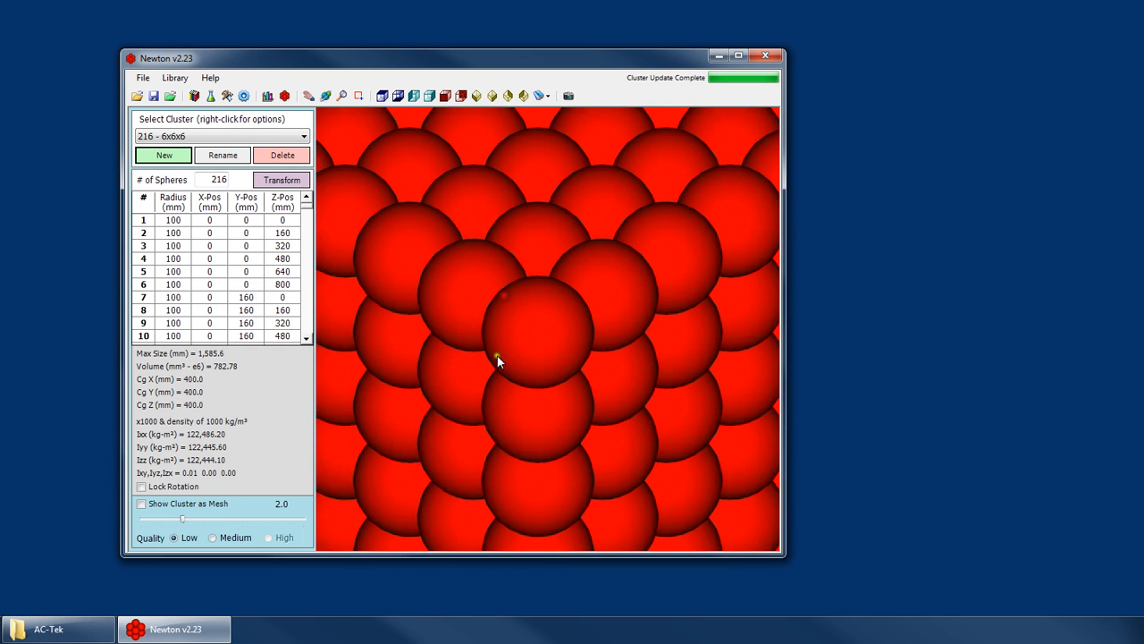
# - Inspect the whole 216 - 6x6x6 cluster in the 3D view
pyautogui.rightClick(476, 286)
pyautogui.click(498, 309)
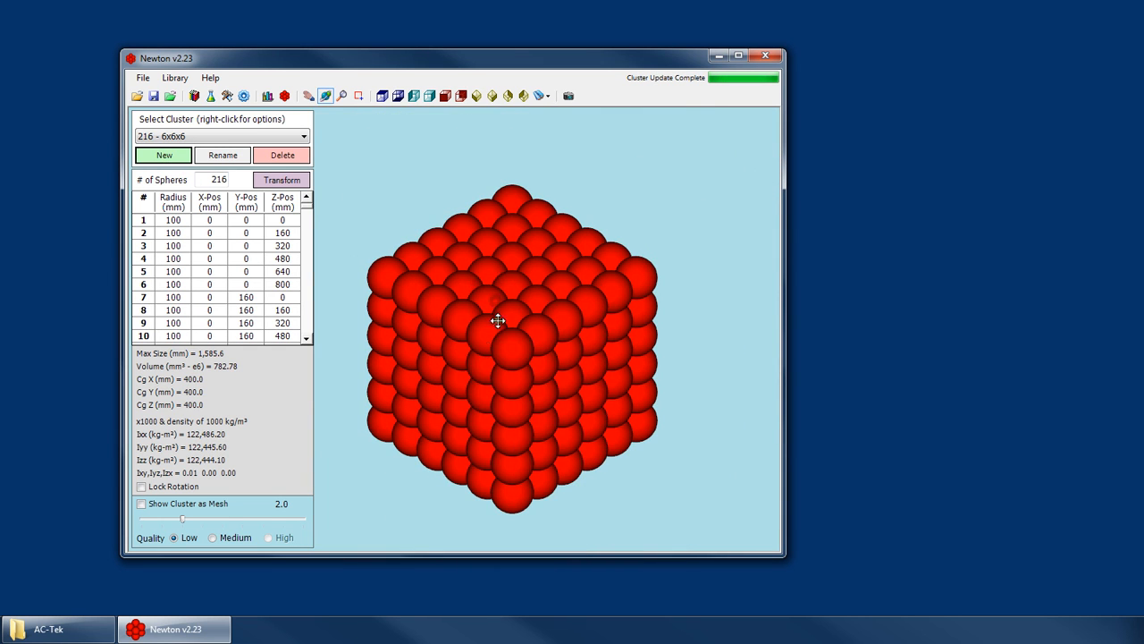
pyautogui.moveTo(498, 313); pyautogui.dragTo(572, 205)
# - Return to the 30-60 TEST set's group list and change the first group's type to 216 - 6x6x6
pyautogui.click(267, 96)
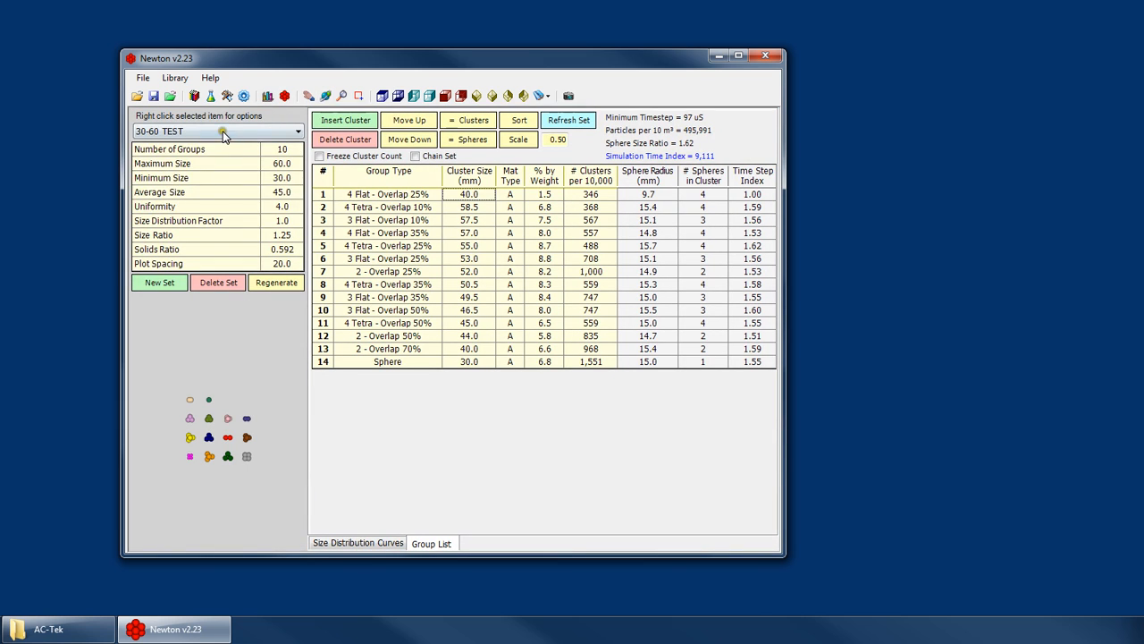
pyautogui.click(223, 132)
pyautogui.click(160, 224)
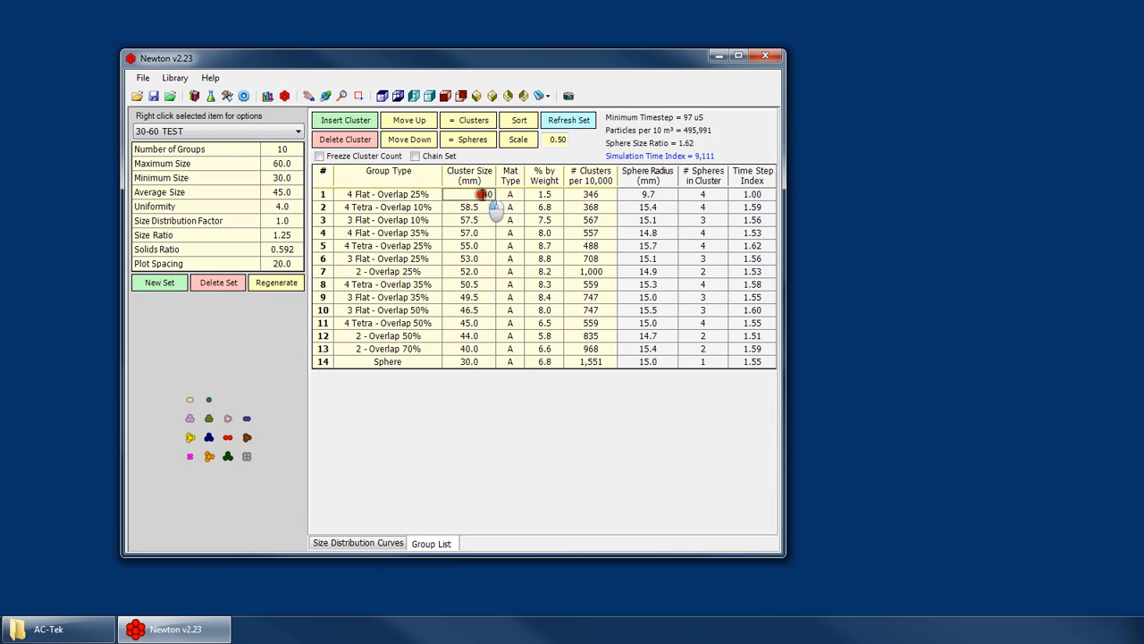
pyautogui.click(416, 194)
pyautogui.click(410, 195)
pyautogui.scroll(-5, 396, 235)
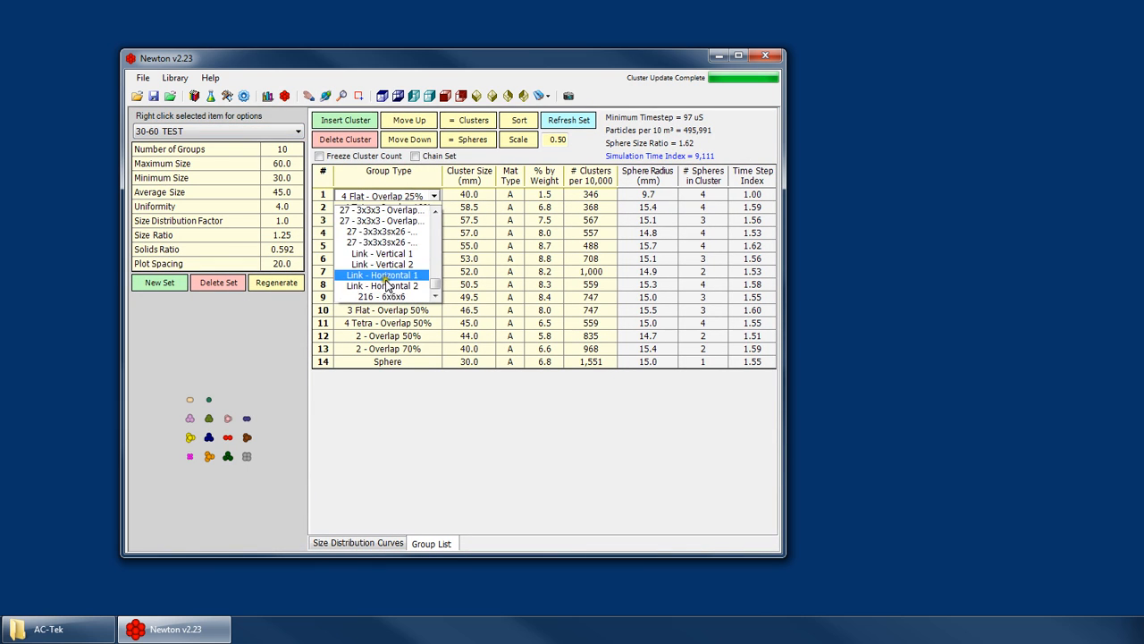
pyautogui.click(393, 296)
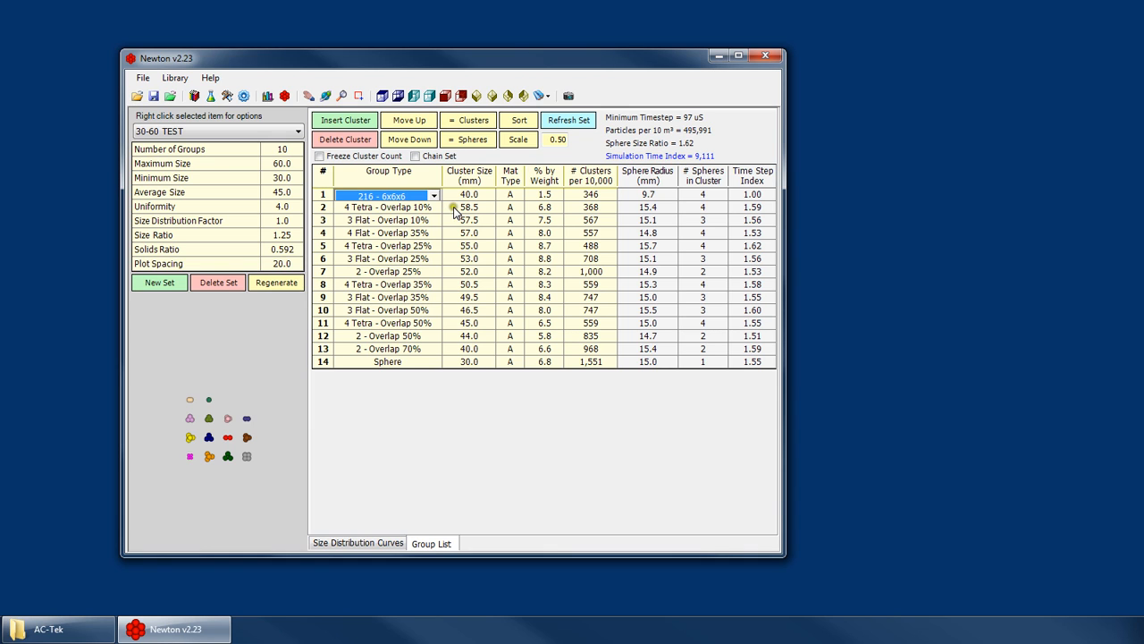
pyautogui.click(406, 206)
pyautogui.click(398, 191)
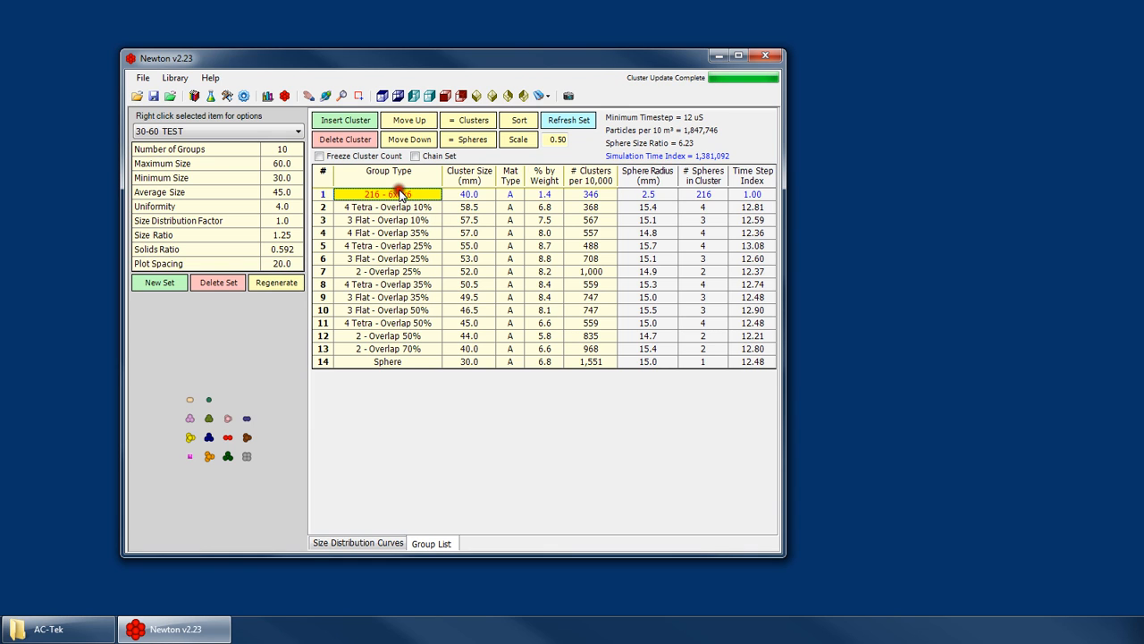
# - Review the 216 - 6x6x6 group's cluster size and sphere radius, and its shape in the 3D preview
pyautogui.click(476, 197)
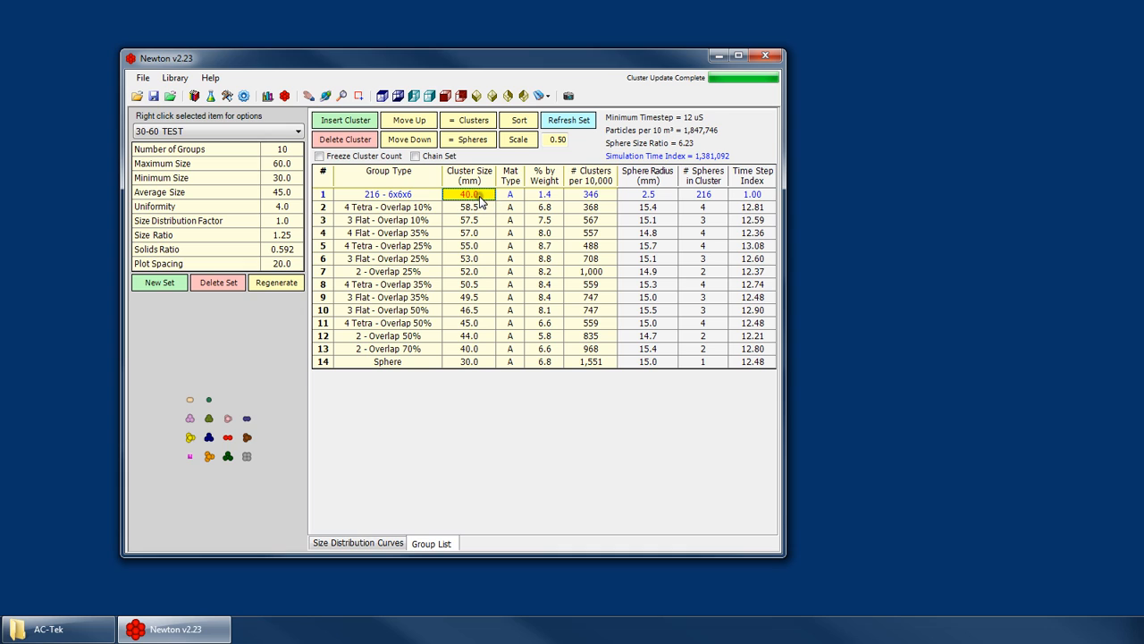
pyautogui.click(662, 195)
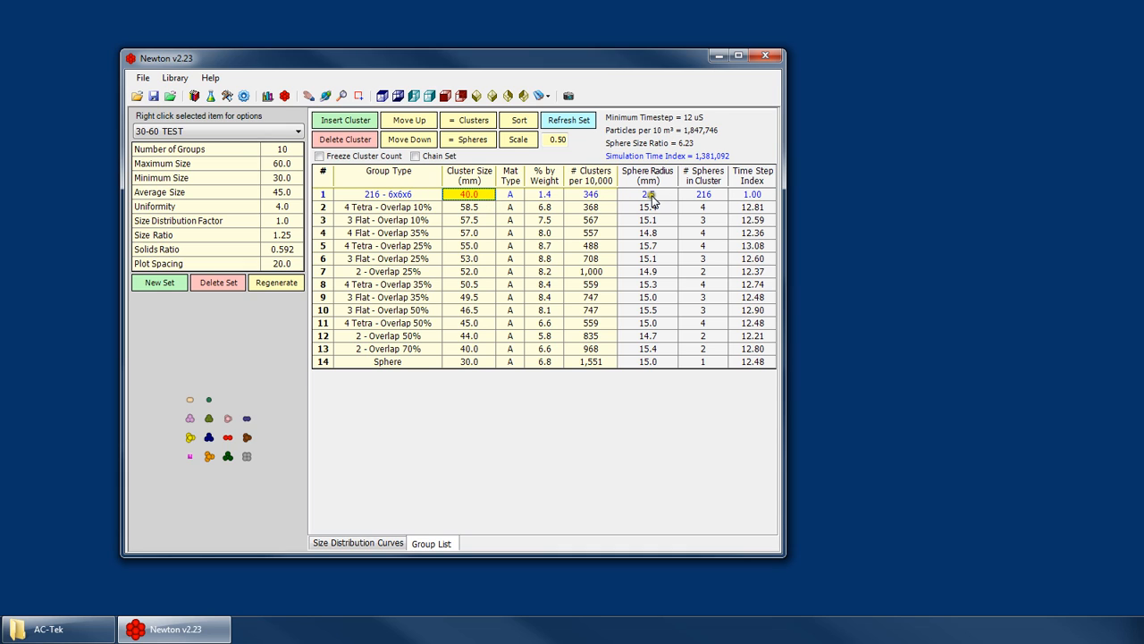
pyautogui.click(238, 433)
pyautogui.scroll(2, 196, 450)
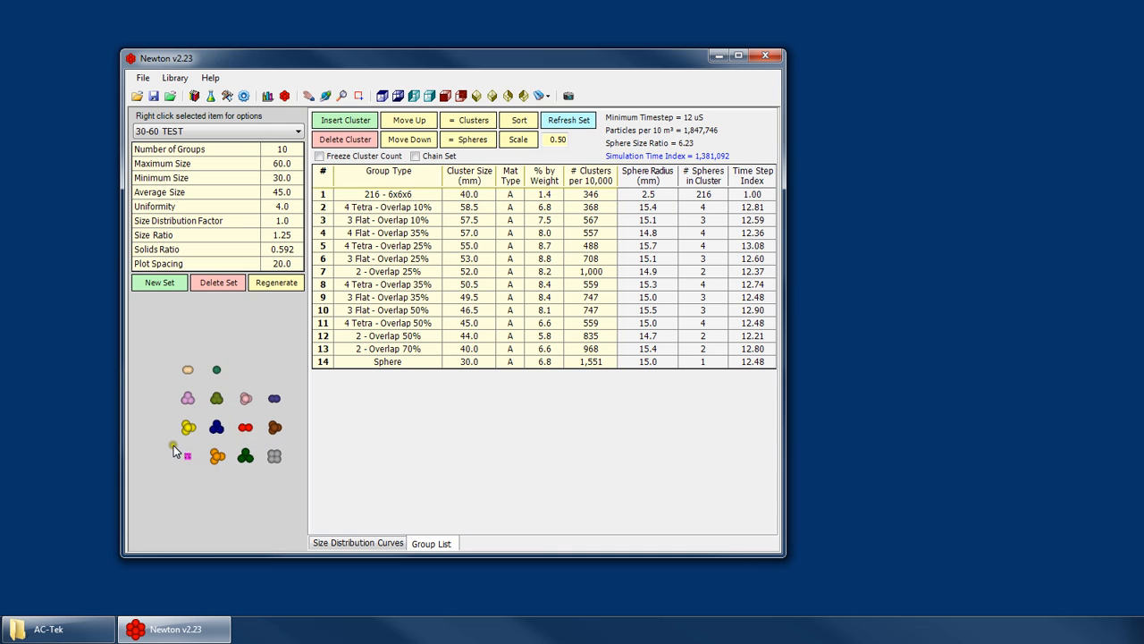
pyautogui.scroll(-2, 164, 465)
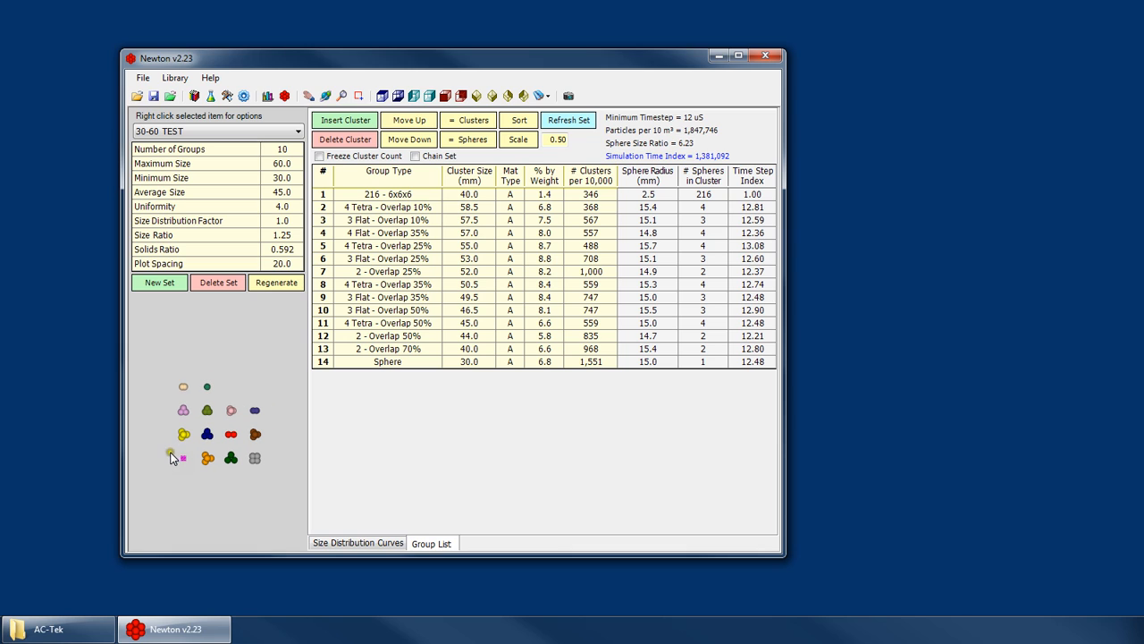
# - Enlarge the 216 - 6x6x6 group's cluster size, trying 260 and 250 mm before settling on 240 mm
pyautogui.click(491, 197)
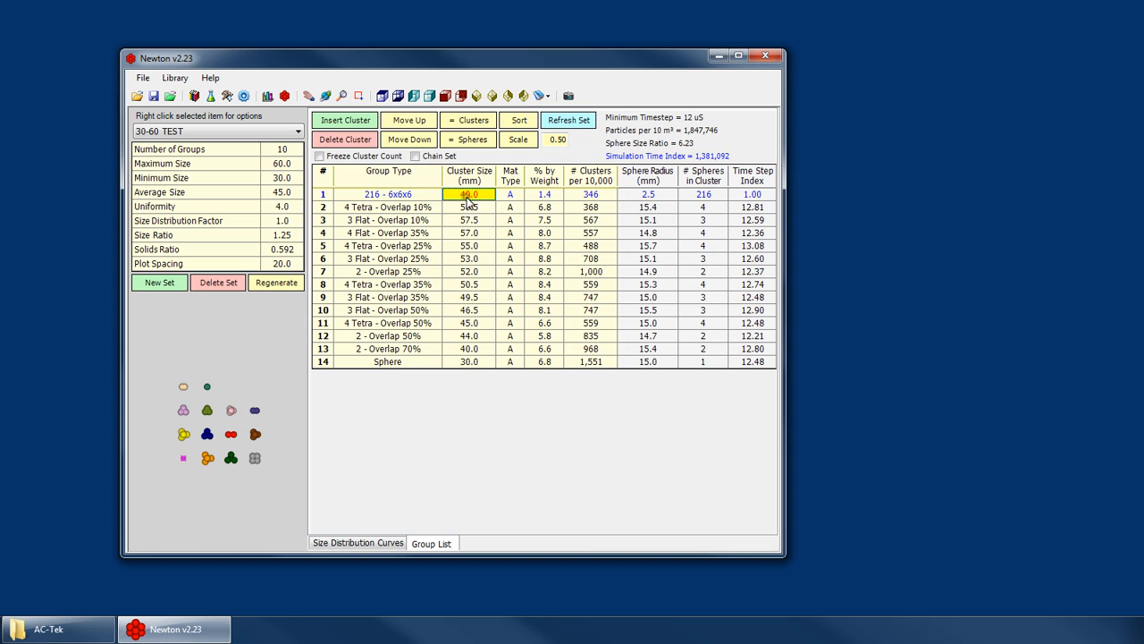
pyautogui.write('5')
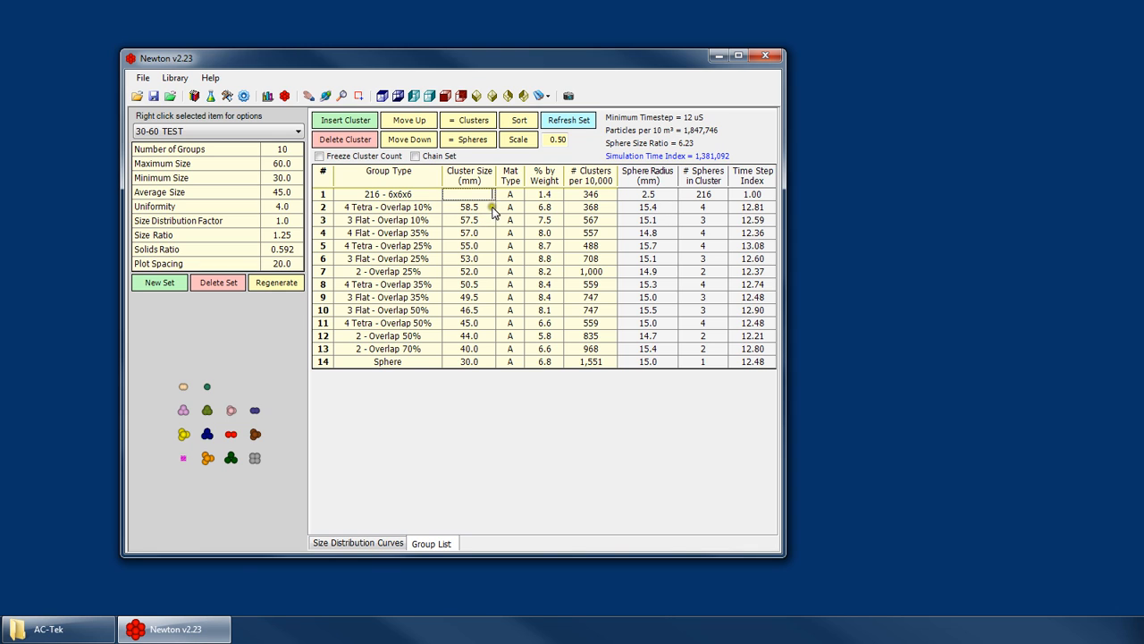
pyautogui.write('00')
pyautogui.press('Return')
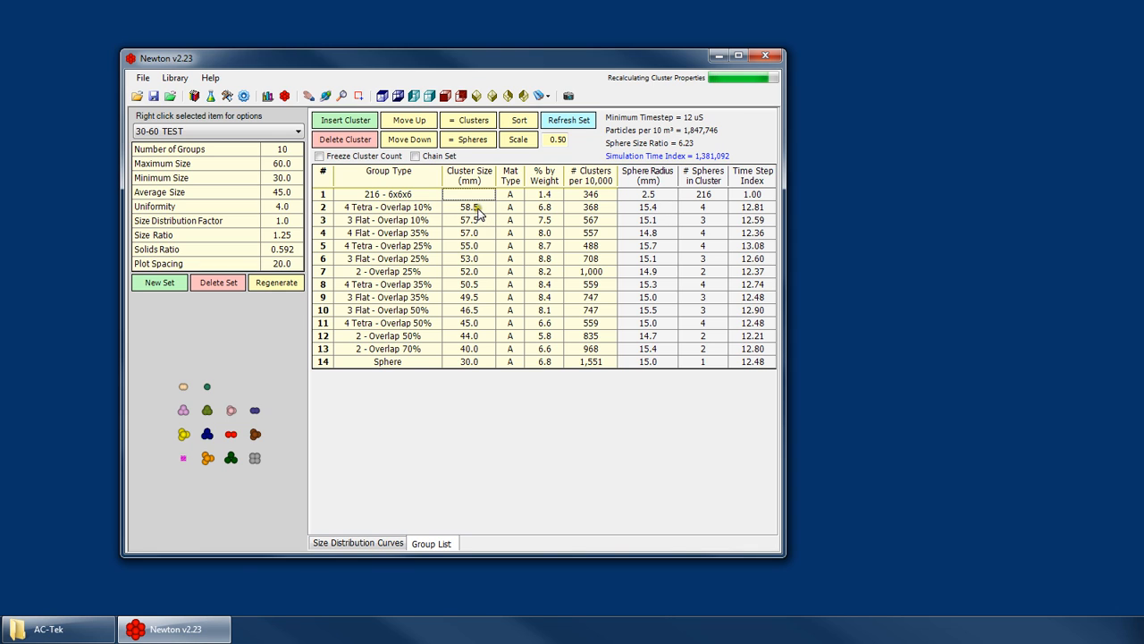
pyautogui.write('2')
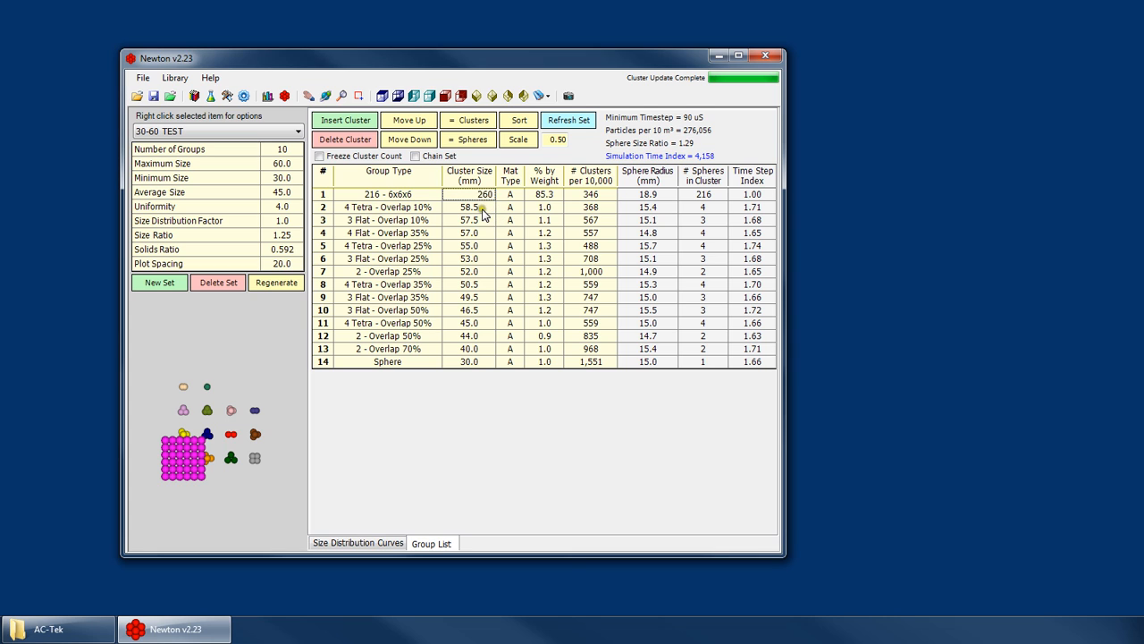
pyautogui.write('60')
pyautogui.press('Return')
pyautogui.write('250')
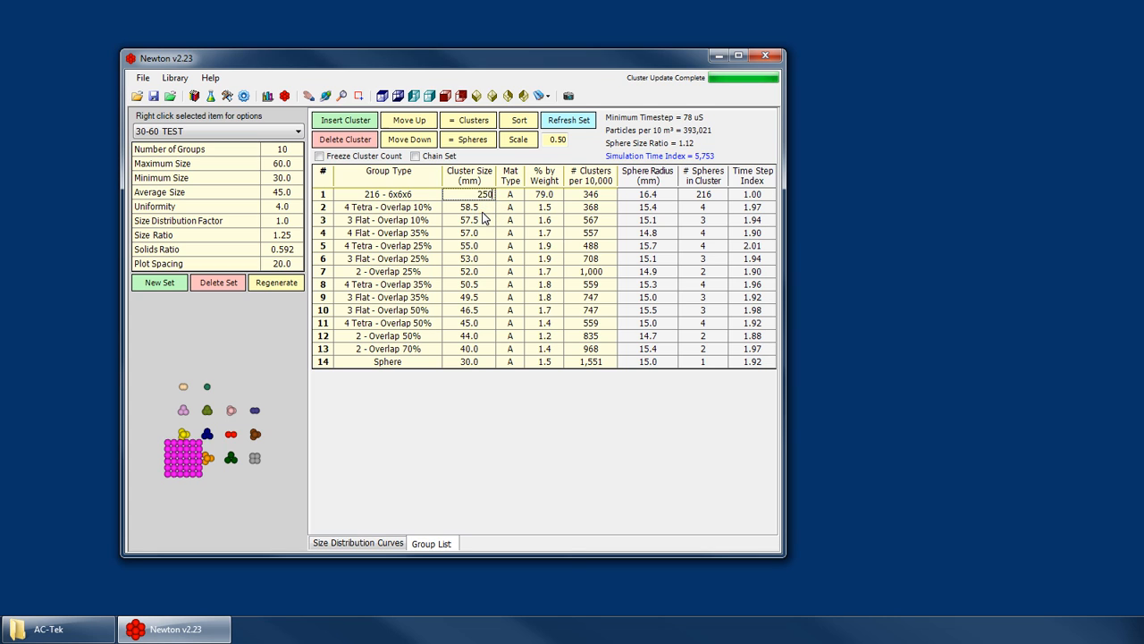
pyautogui.press('Return')
pyautogui.write('240')
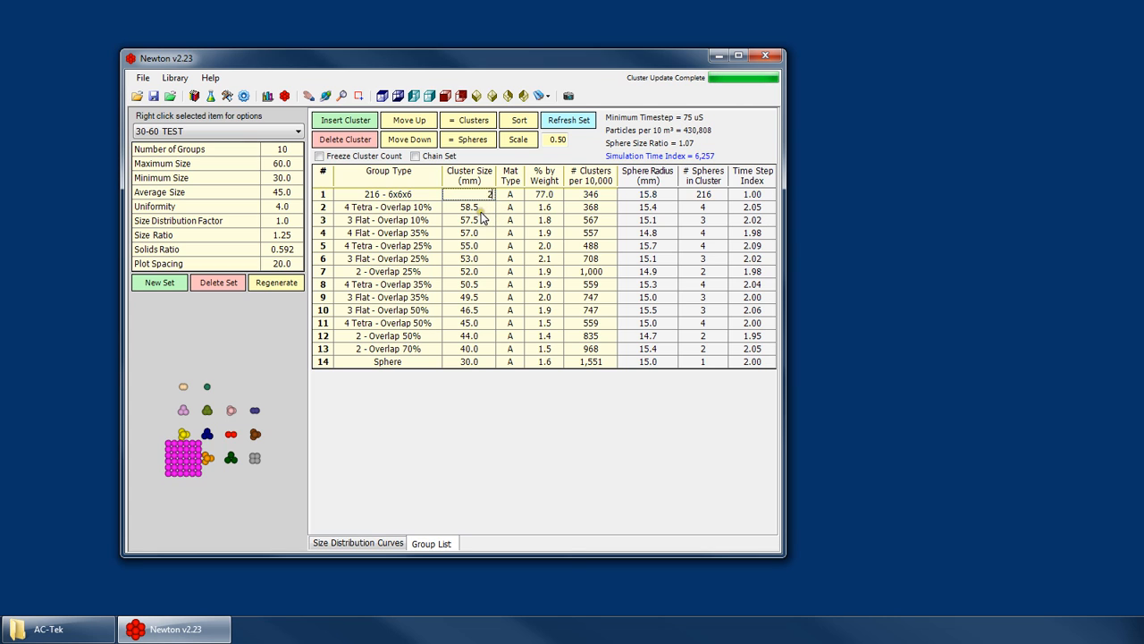
pyautogui.press('Return')
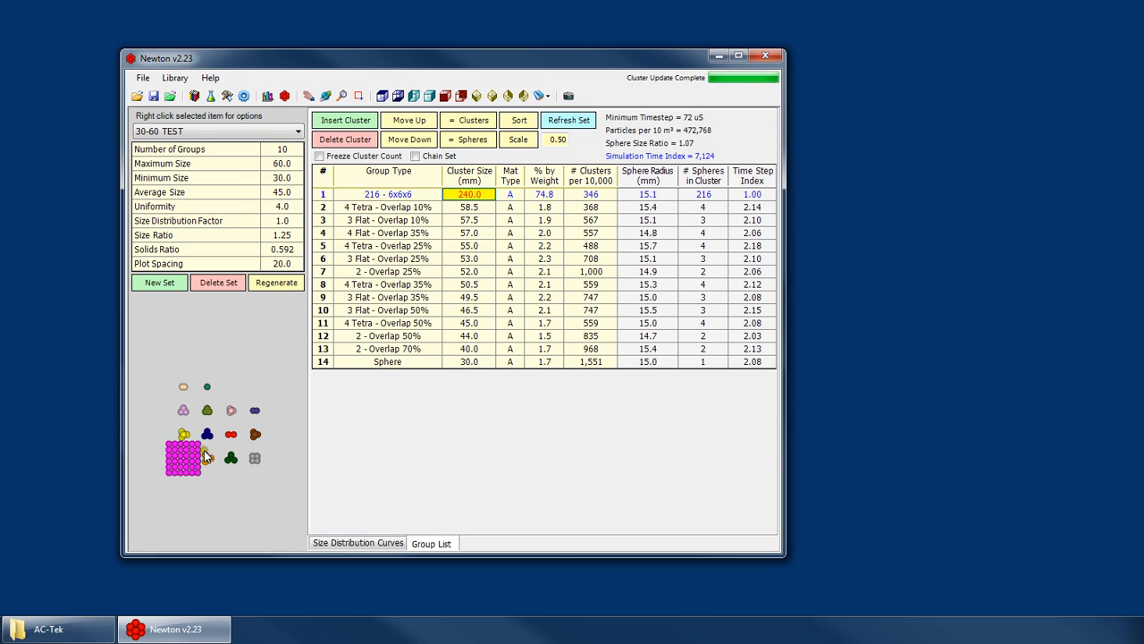
# - Examine the enlarged 6x6x6 cluster in the preview, and compare the set's time step values with the original 30-60mm set
pyautogui.scroll(2, 205, 460)
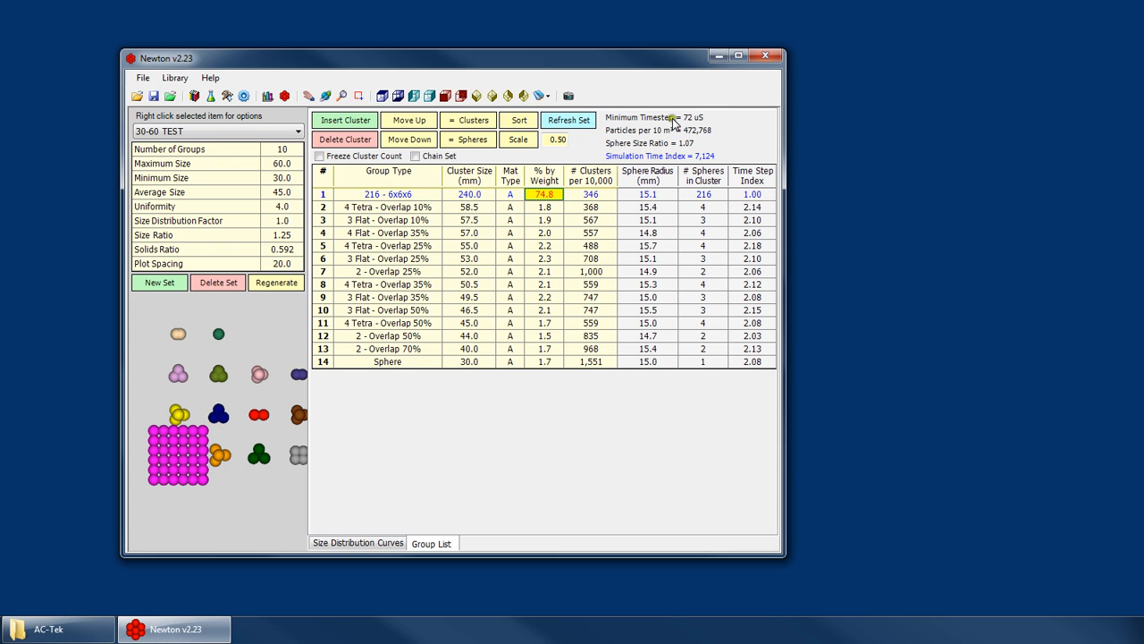
pyautogui.click(202, 131)
pyautogui.click(159, 218)
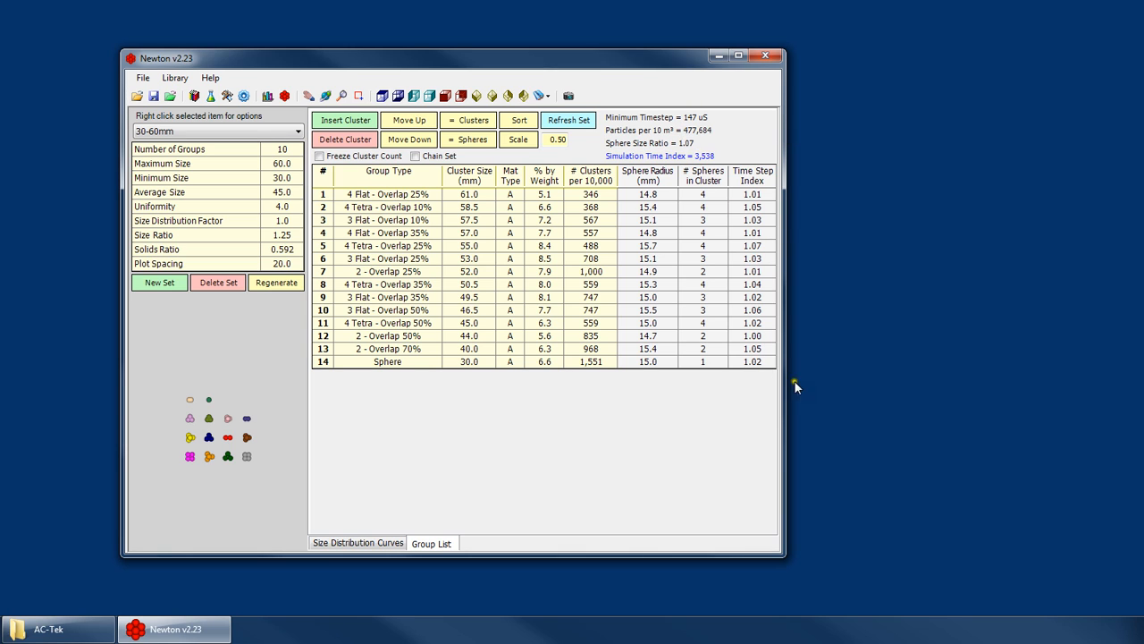
pyautogui.click(179, 131)
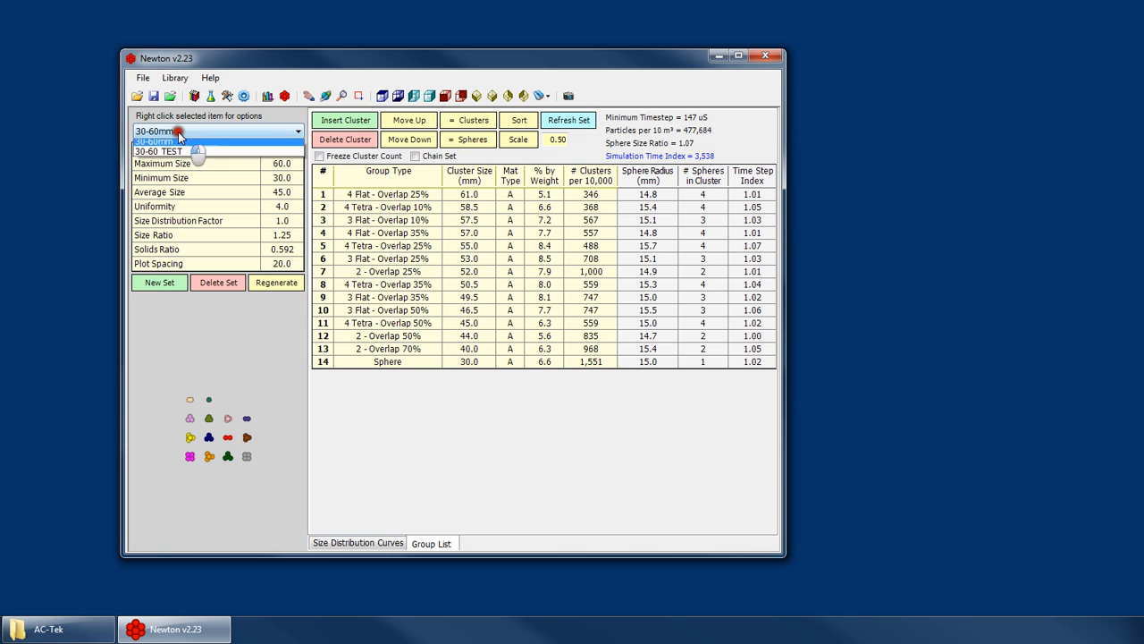
pyautogui.click(154, 225)
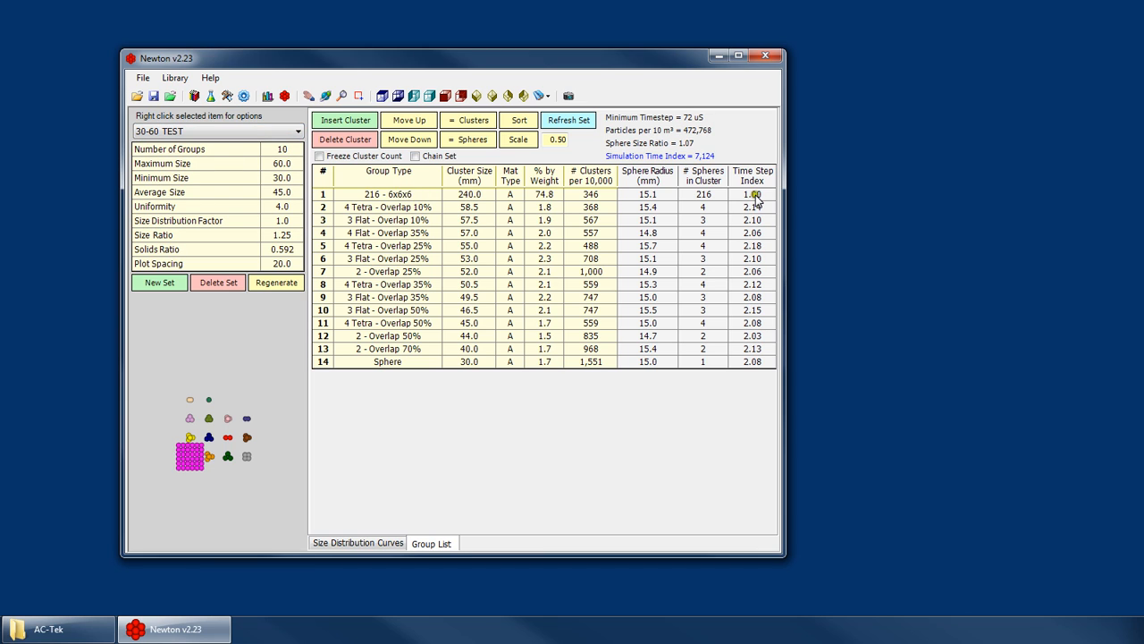
# - Examine the 6x6x6 group's cluster size, sphere count and time step index alongside the set's sphere size ratio and the cluster preview
pyautogui.click(382, 195)
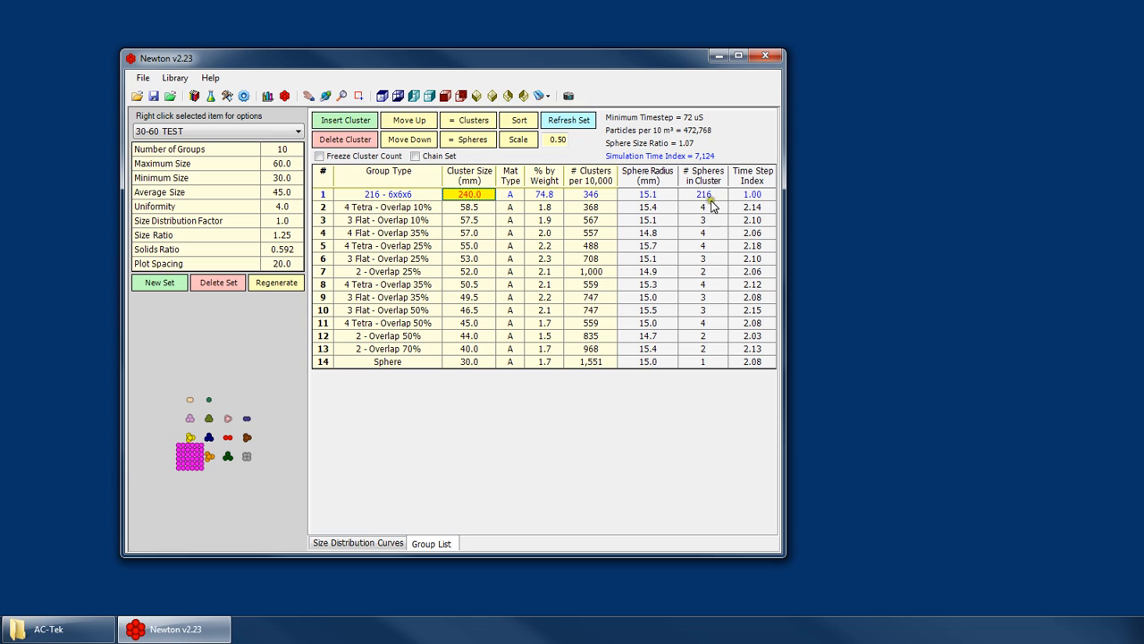
pyautogui.click(427, 195)
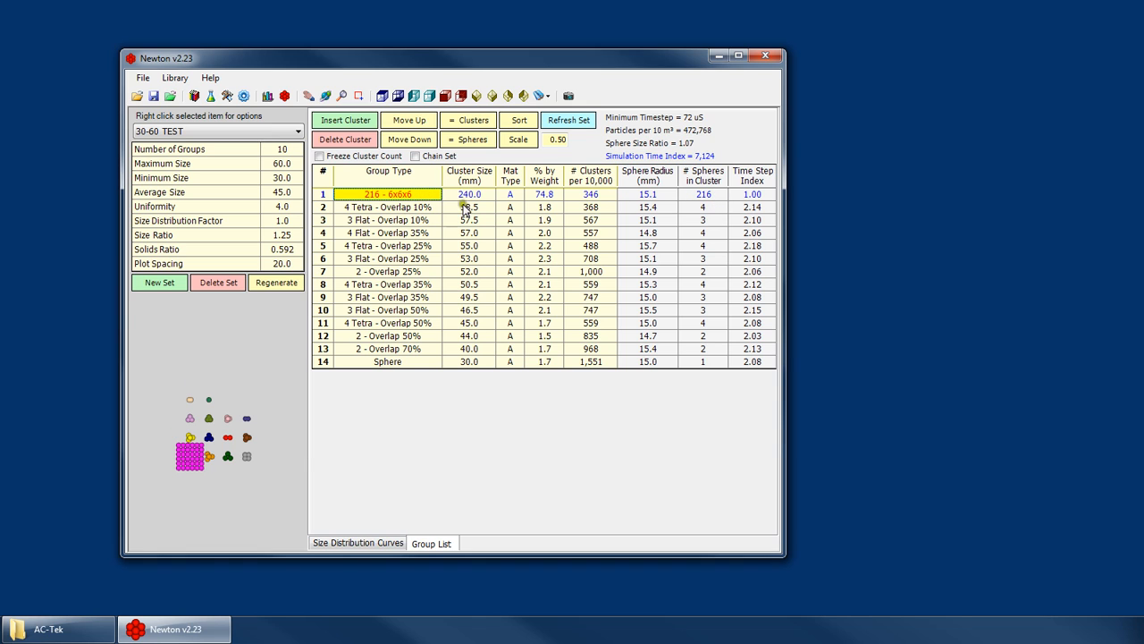
pyautogui.click(465, 196)
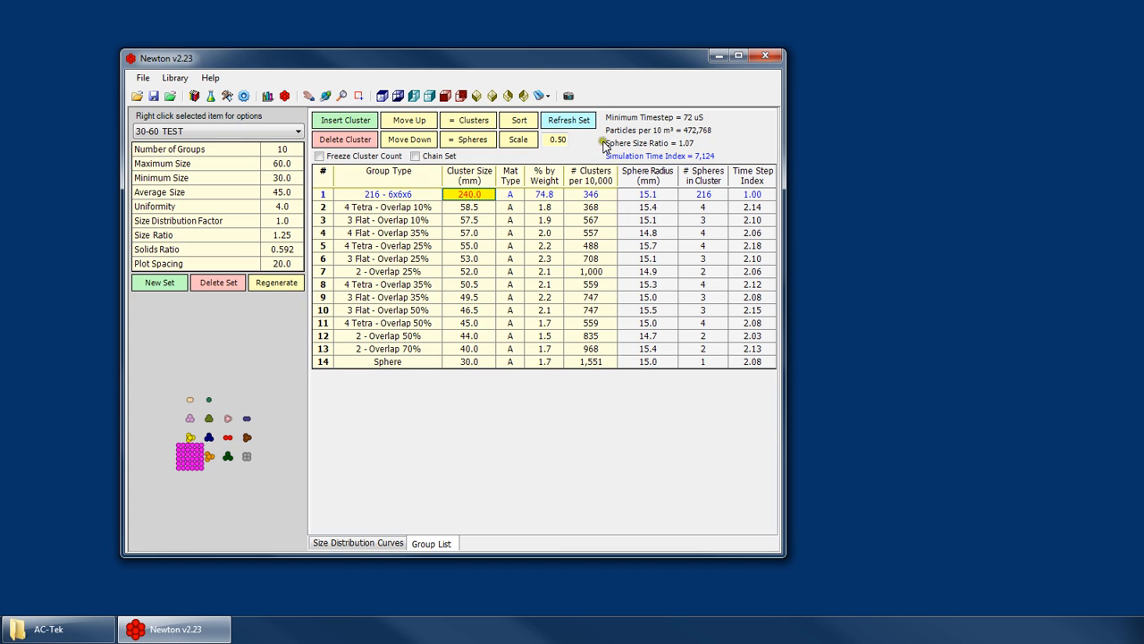
pyautogui.moveTo(674, 149)
pyautogui.scroll(3, 179, 456)
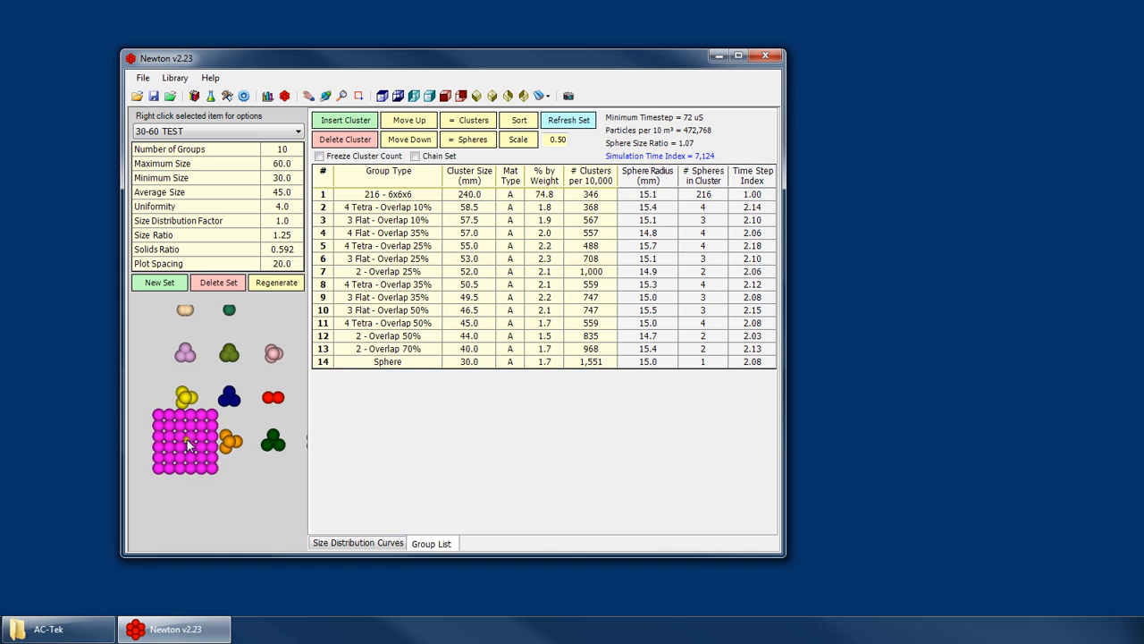
pyautogui.click(471, 196)
pyautogui.click(471, 207)
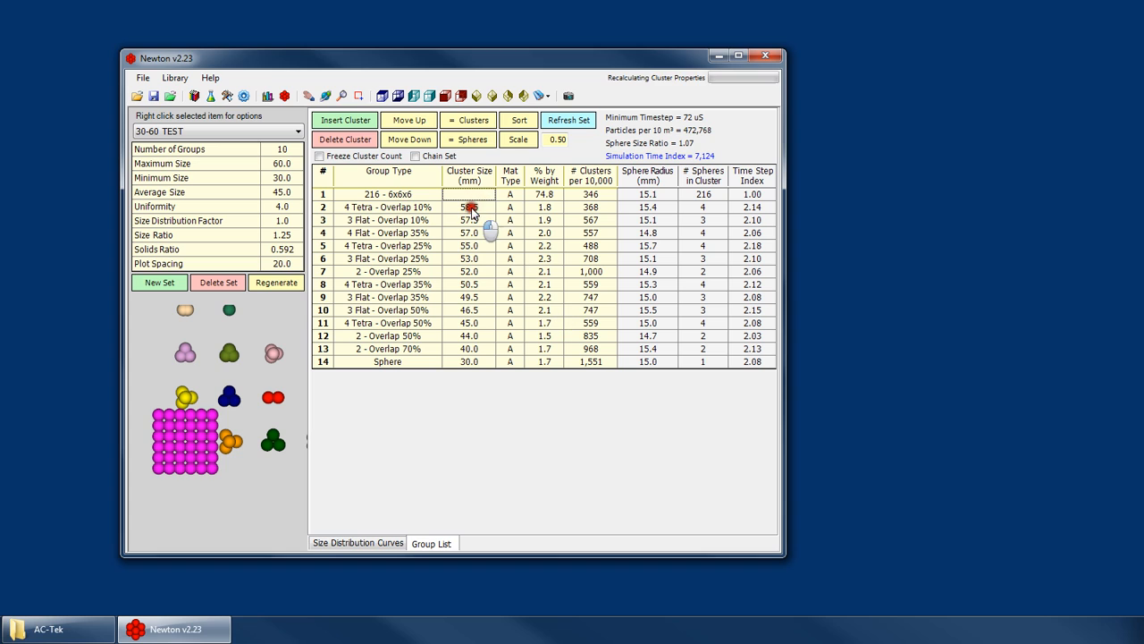
pyautogui.click(475, 196)
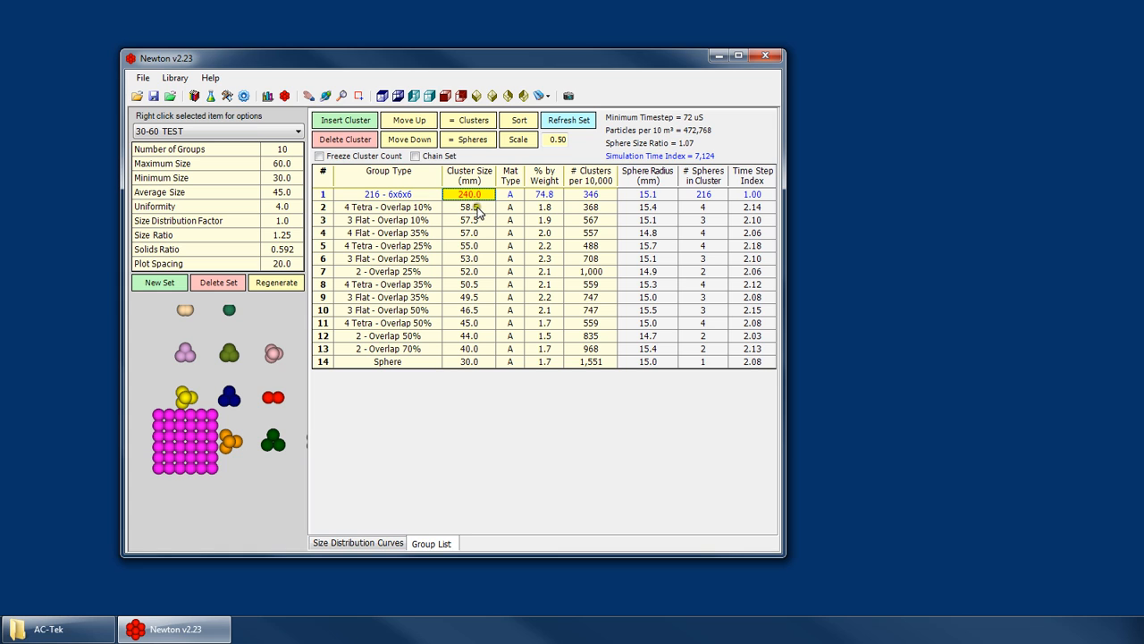
# - Copy the 30-60 TEST set as a new size distribution named 30-60 TEST 2
pyautogui.rightClick(172, 131)
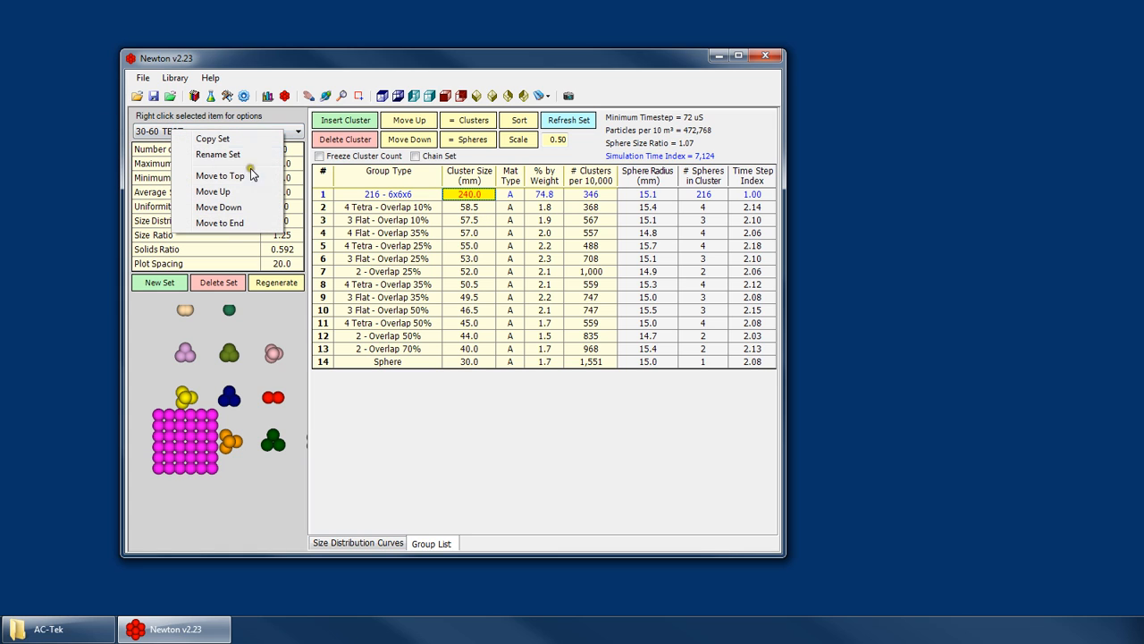
pyautogui.click(233, 208)
pyautogui.click(188, 134)
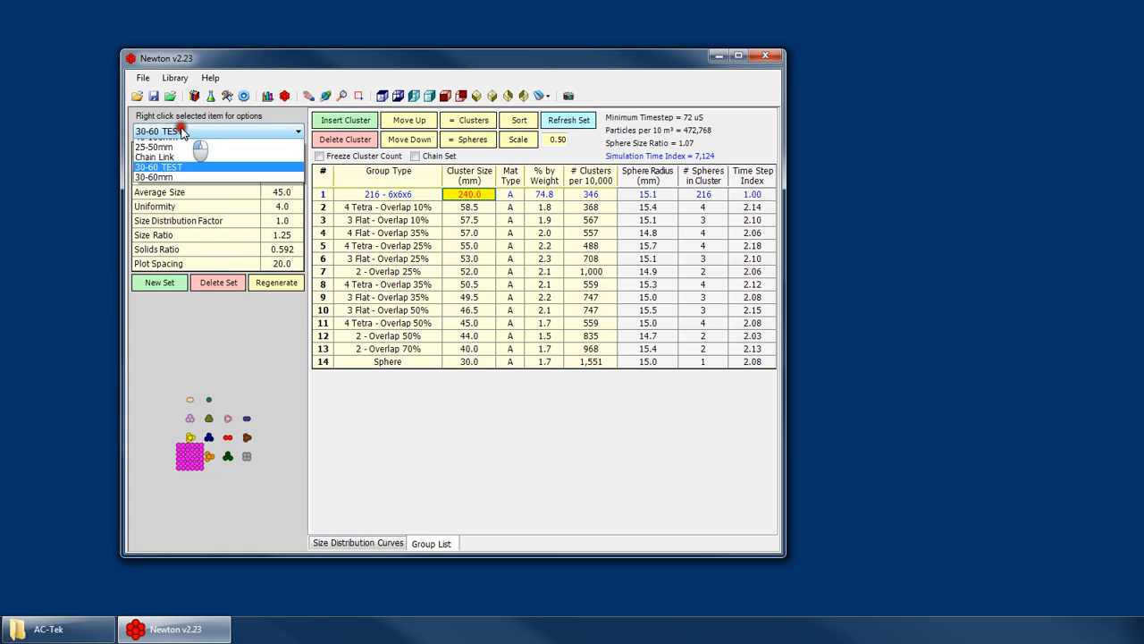
pyautogui.click(194, 132)
pyautogui.rightClick(194, 131)
pyautogui.click(228, 141)
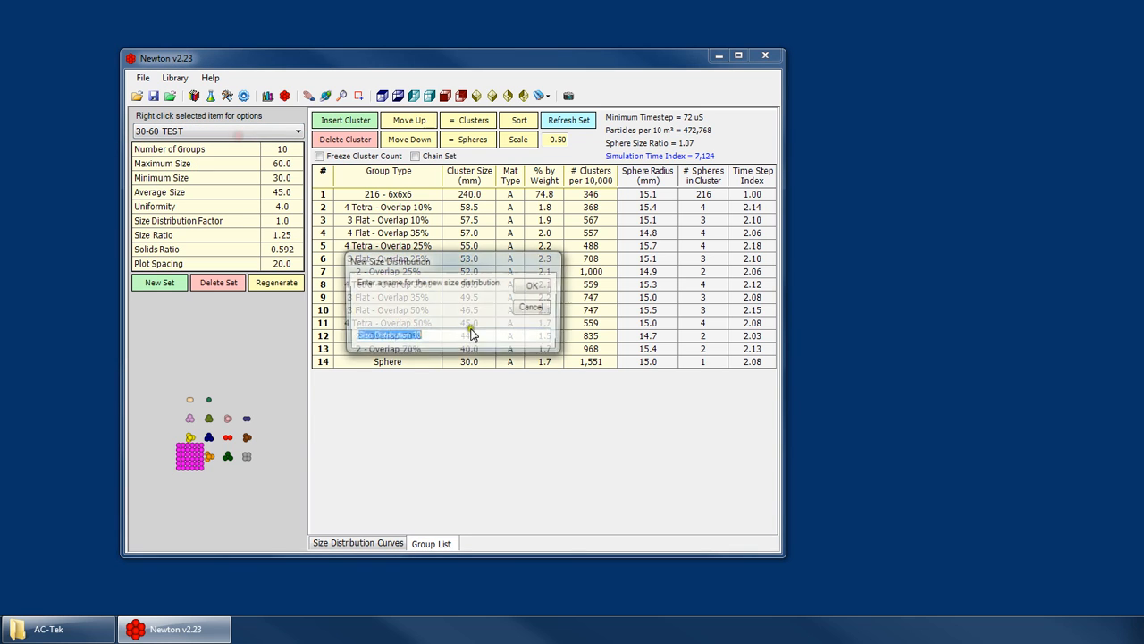
pyautogui.write('30-60 TEST 2')
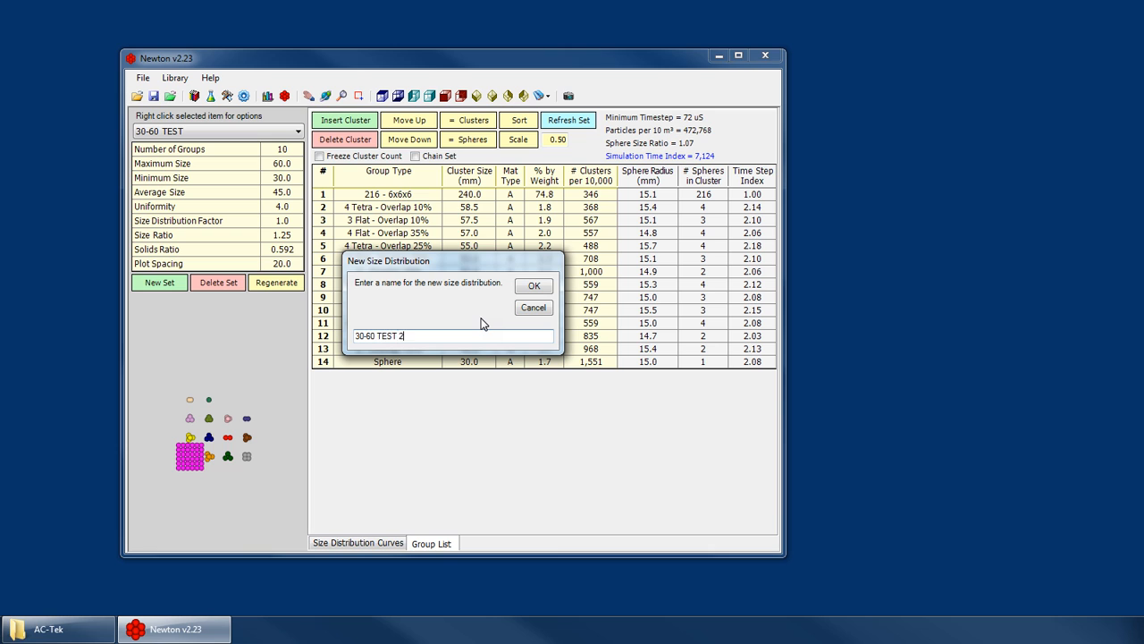
pyautogui.press('Return')
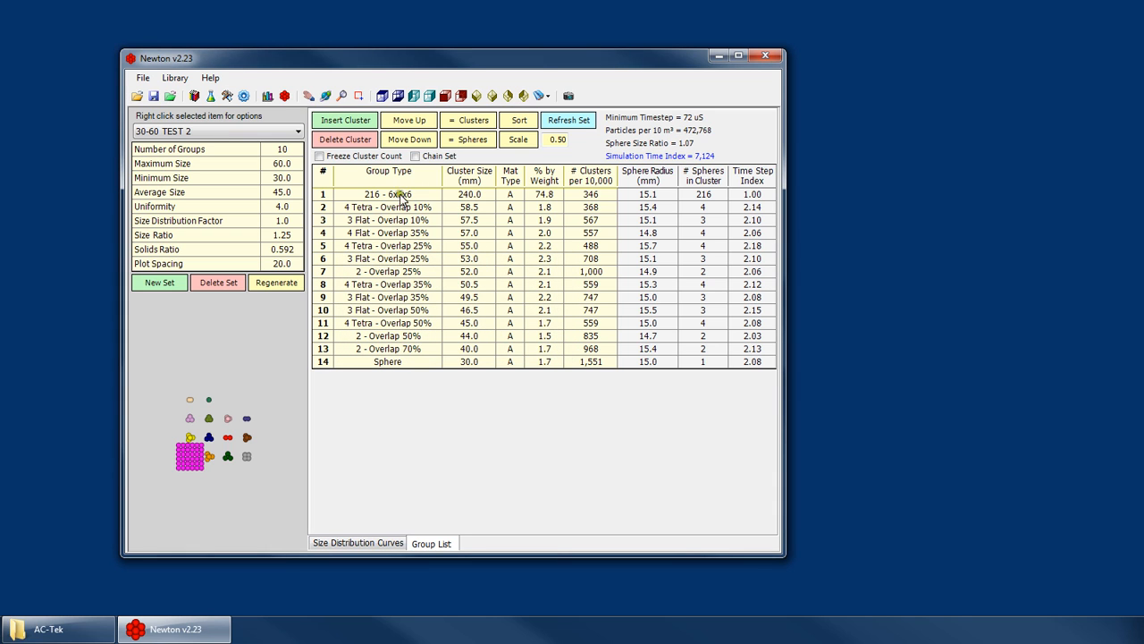
# - Change the first group's type in the 30-60 TEST 2 set from the 6x6x6 cluster to Sphere
pyautogui.scroll(5, 190, 458)
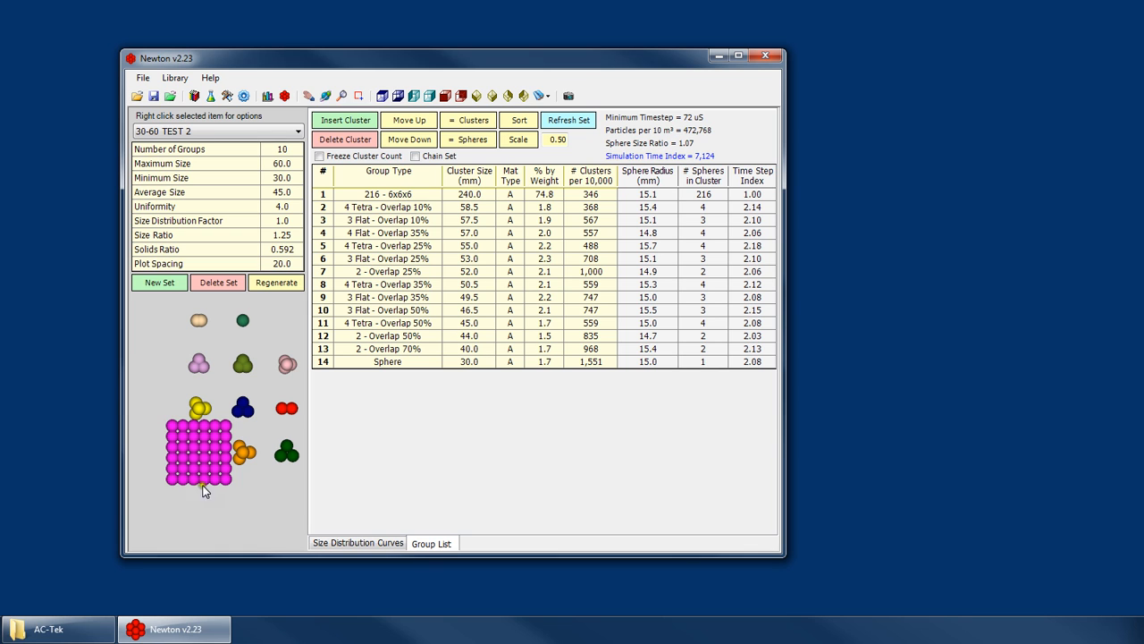
pyautogui.click(386, 197)
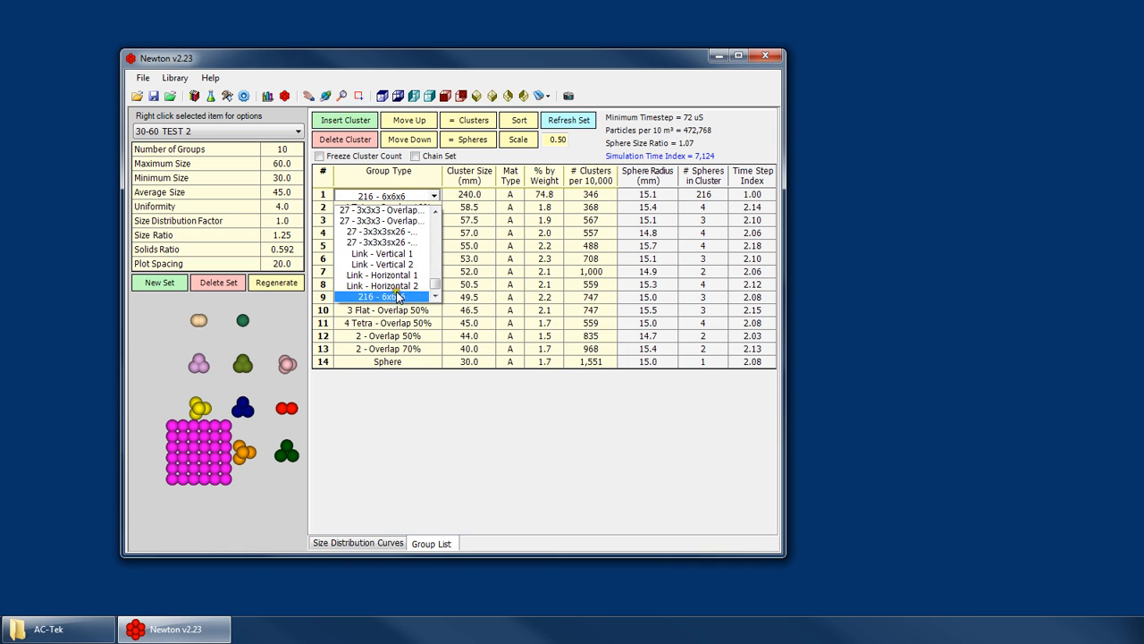
pyautogui.scroll(10, 398, 297)
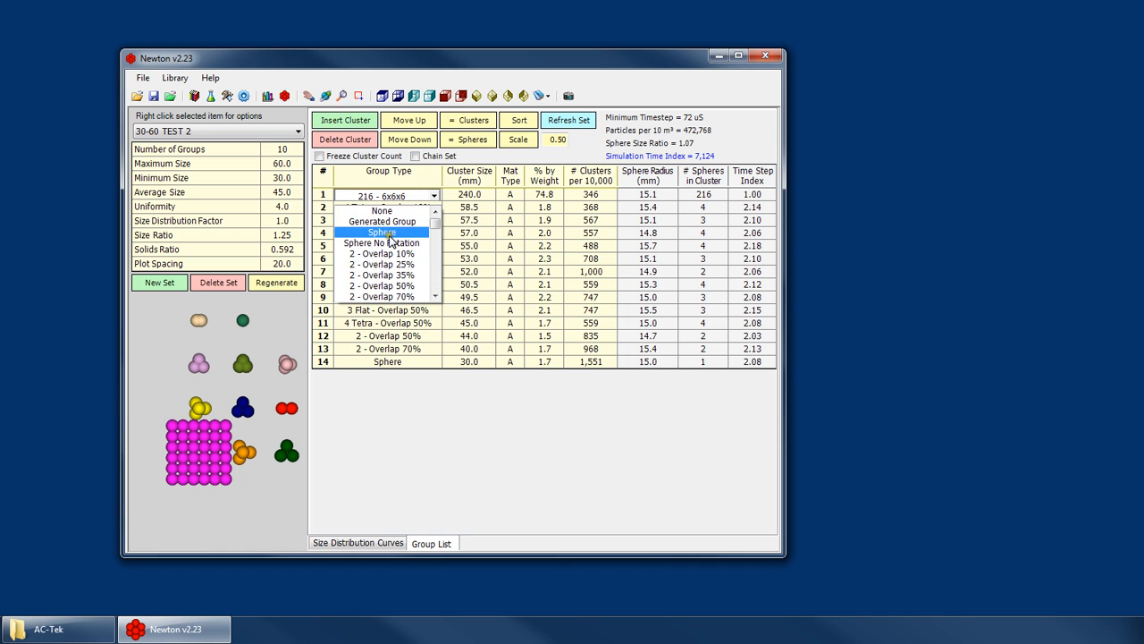
pyautogui.click(389, 236)
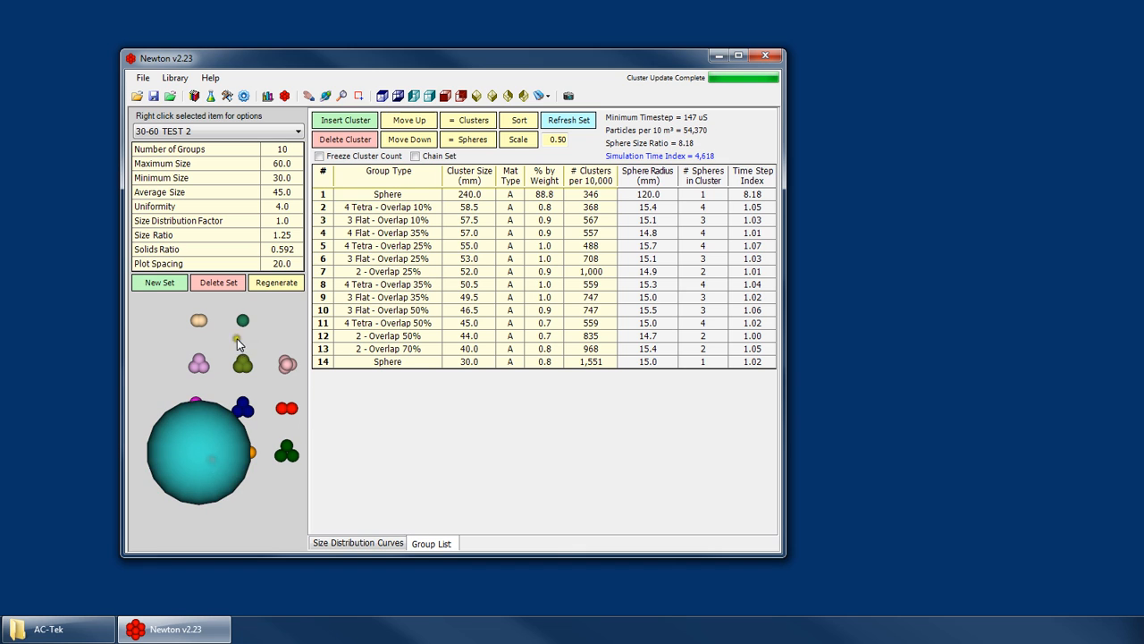
# - Examine the 240 mm sphere group's cluster count, sphere radius and time step index, and its size relative to the other clusters in the preview
pyautogui.click(466, 259)
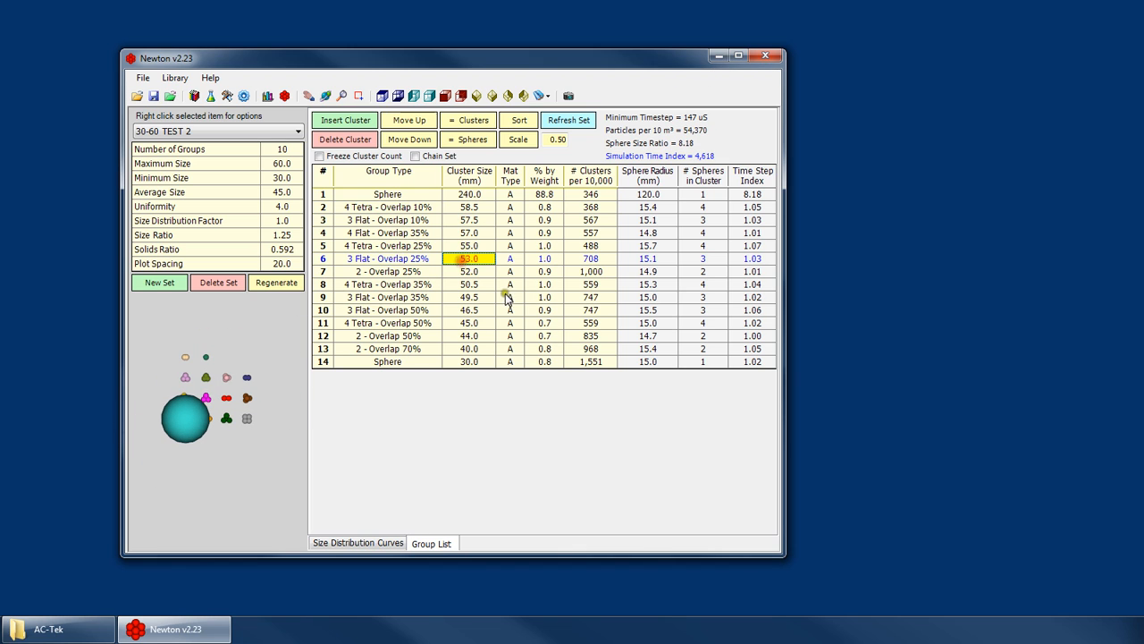
pyautogui.click(507, 296)
pyautogui.click(510, 218)
pyautogui.click(397, 194)
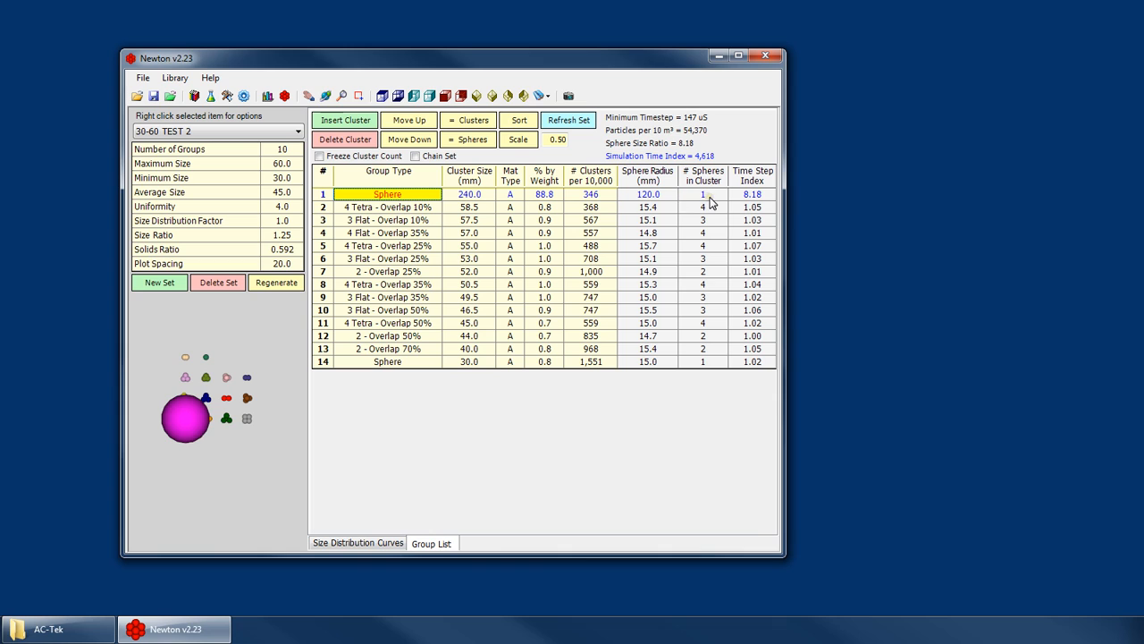
pyautogui.click(709, 195)
pyautogui.click(595, 196)
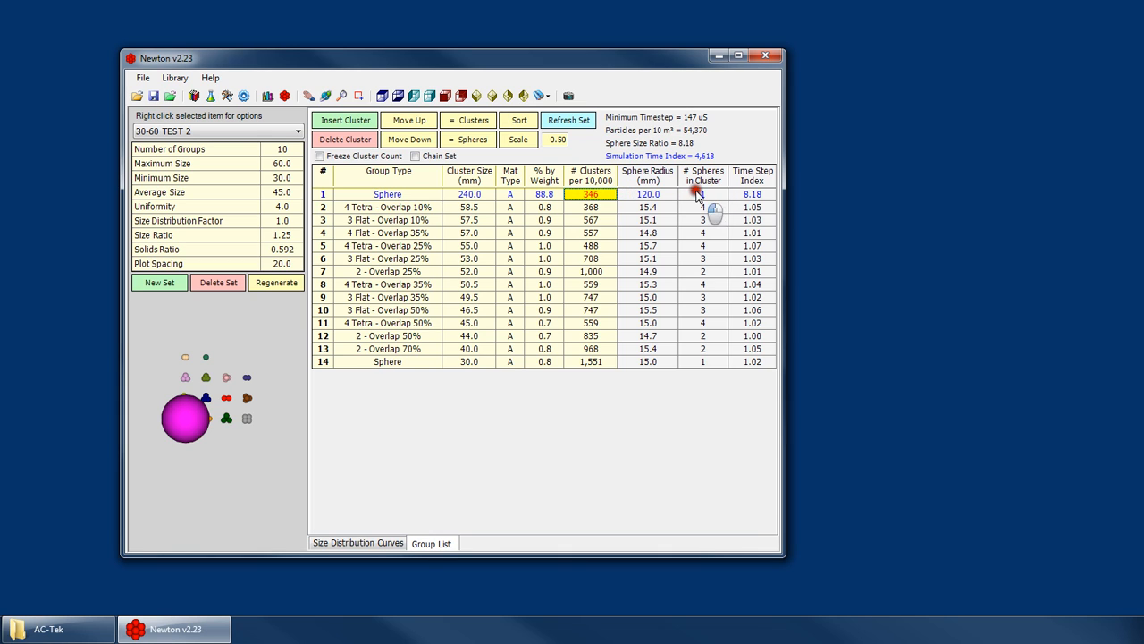
pyautogui.click(463, 195)
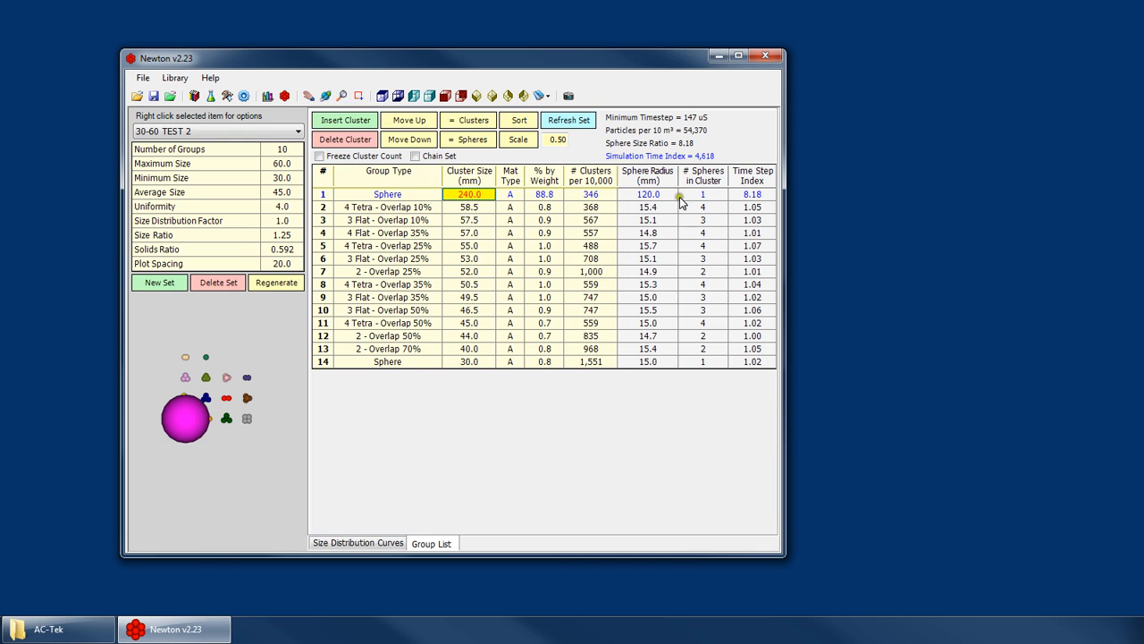
pyautogui.click(754, 197)
pyautogui.scroll(2, 190, 421)
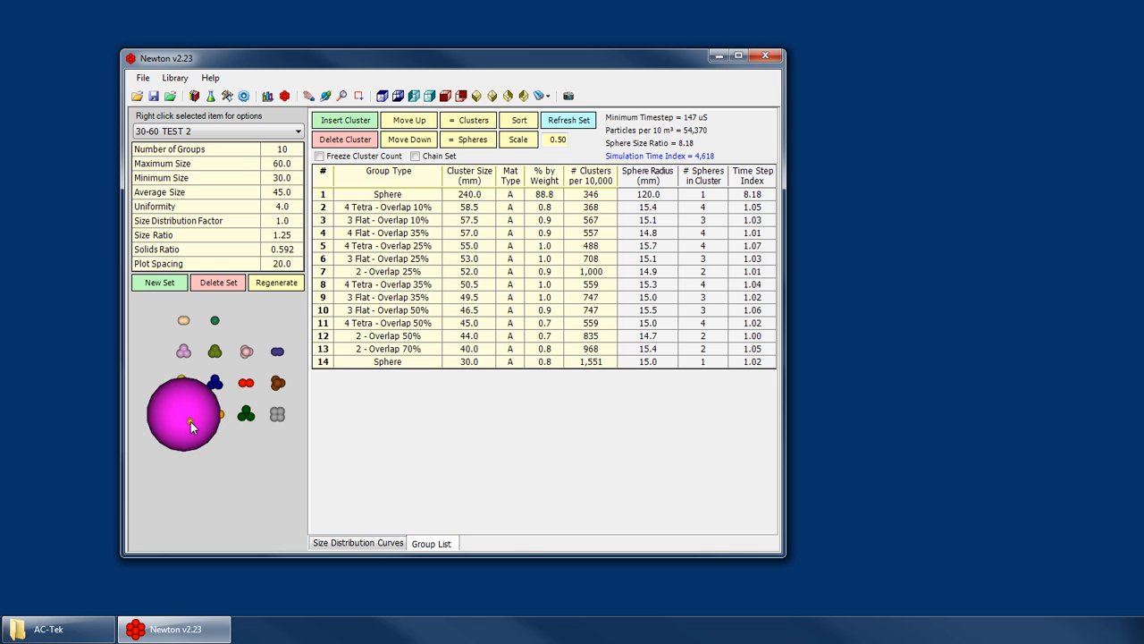
pyautogui.click(469, 195)
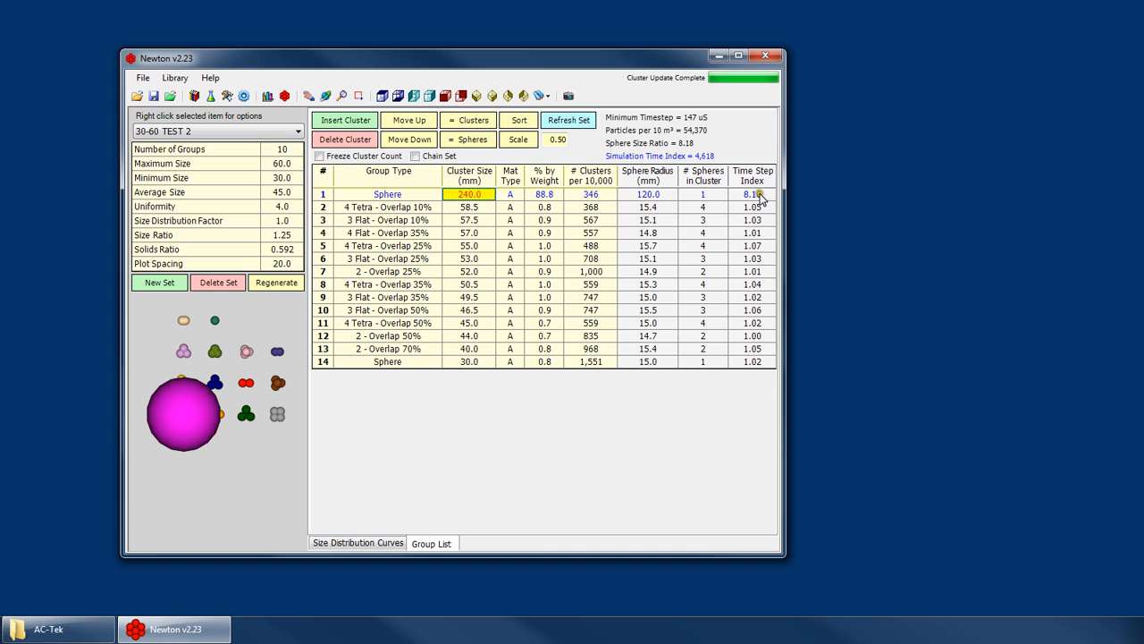
pyautogui.scroll(-2, 192, 426)
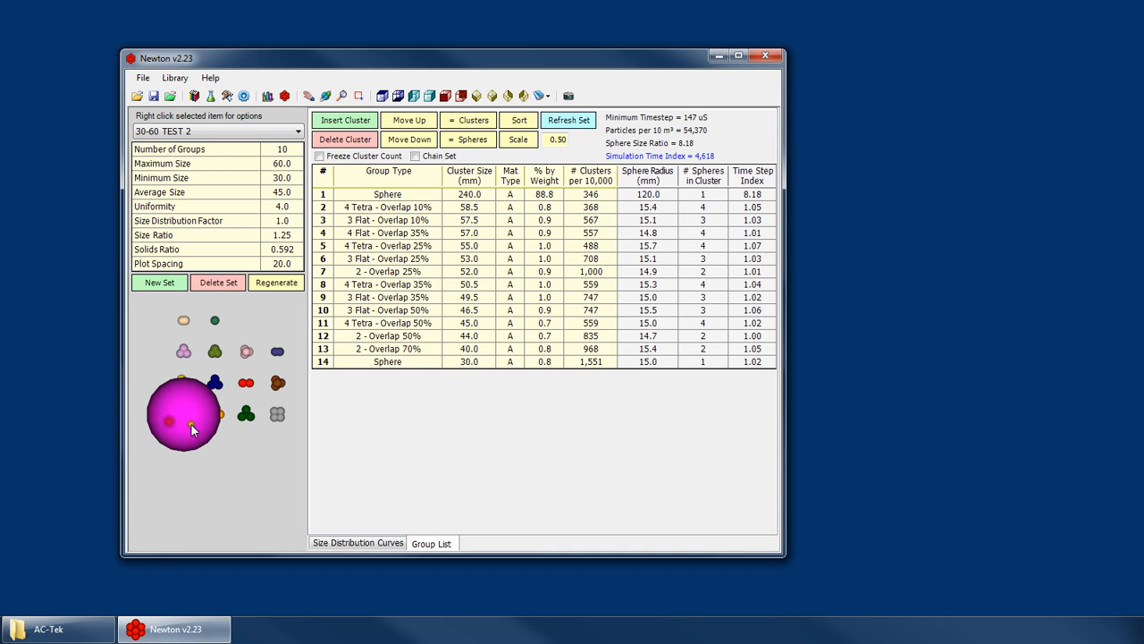
# - Compare the simulation time index of 30-60 TEST 2 with that of the original 30-60mm set, and return to 30-60 TEST 2
pyautogui.click(201, 131)
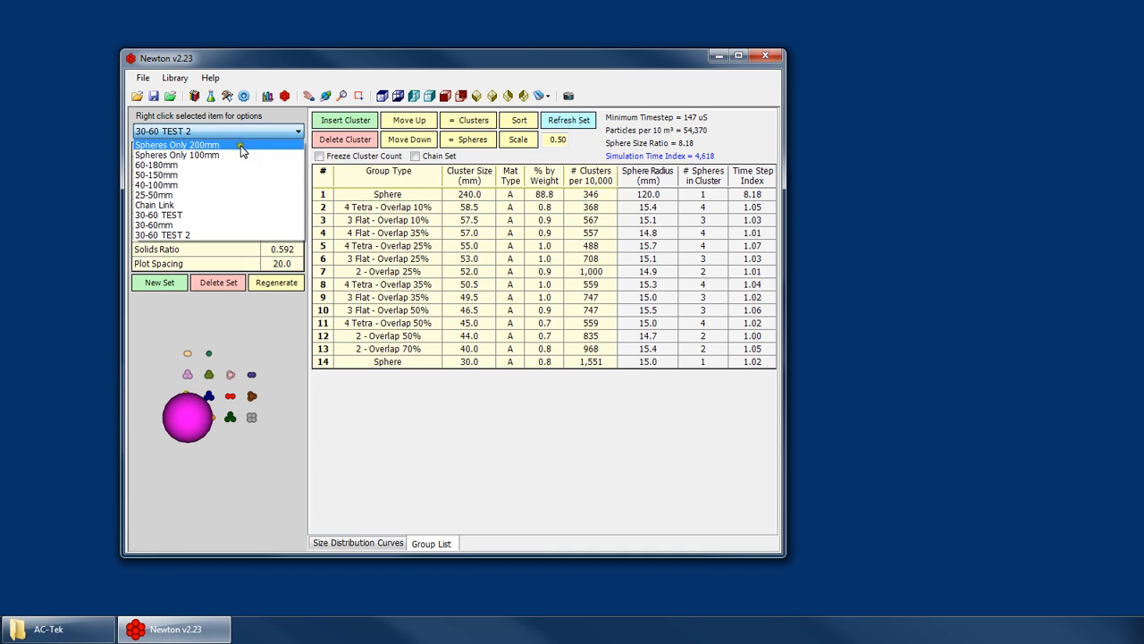
pyautogui.click(236, 130)
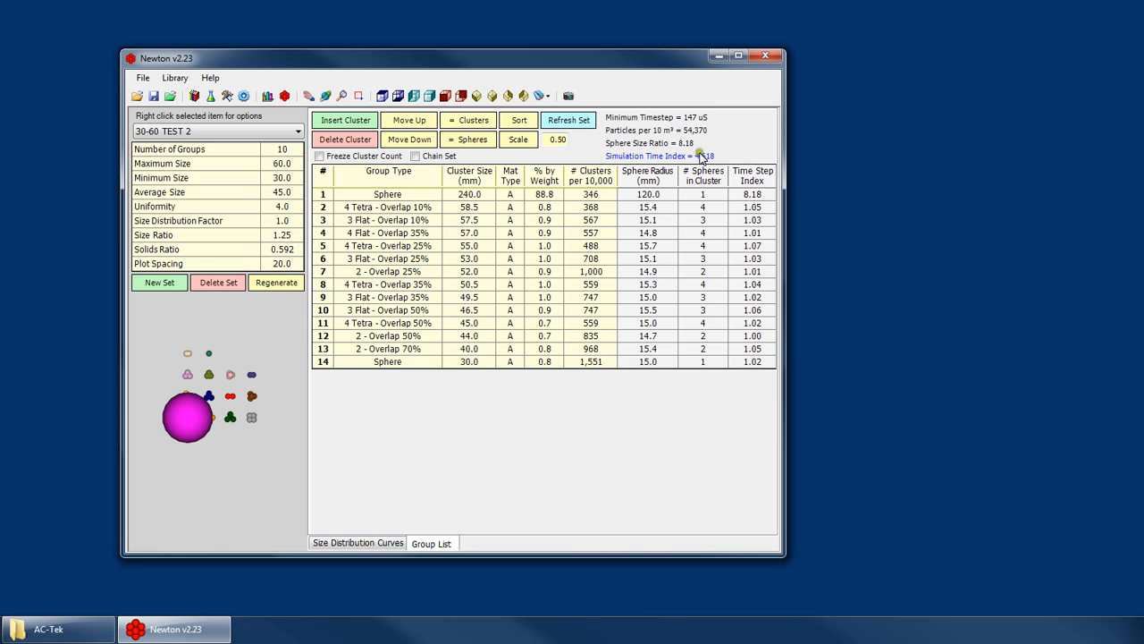
pyautogui.moveTo(717, 158)
pyautogui.click(205, 131)
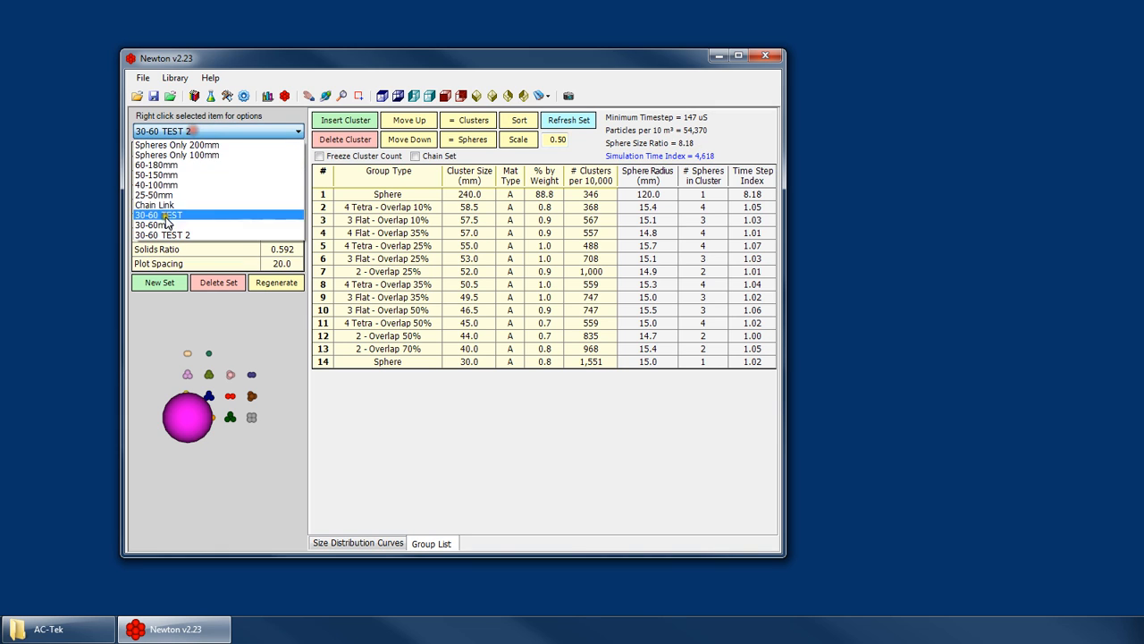
pyautogui.click(166, 224)
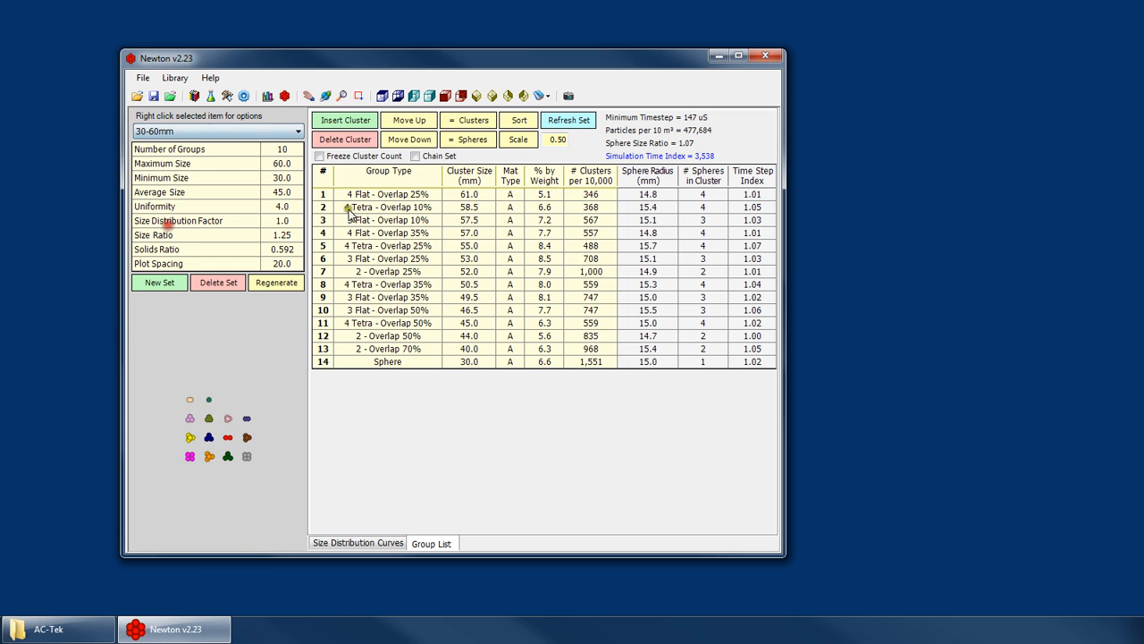
pyautogui.click(198, 131)
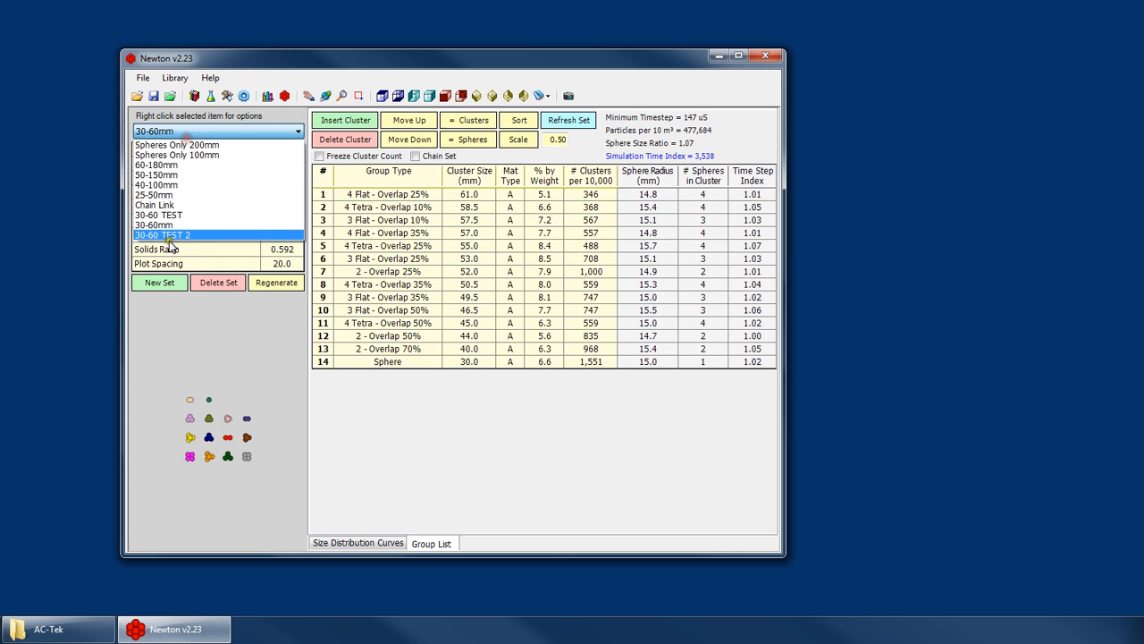
pyautogui.click(174, 231)
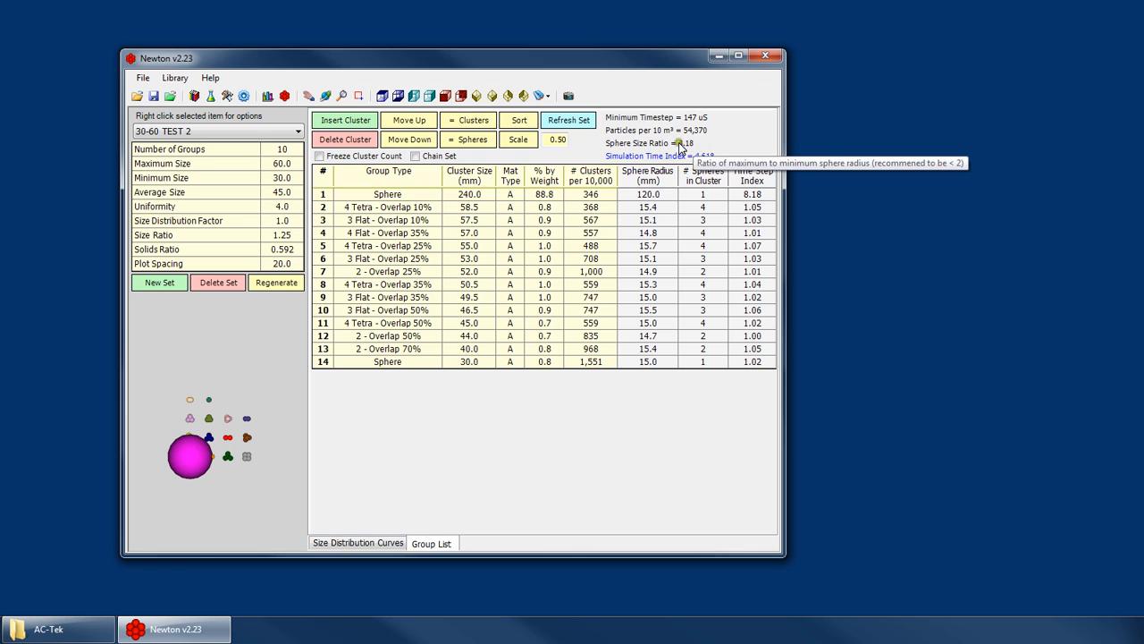
# - Inspect the large sphere in the preview and check the set's sphere size ratio against the recommended limit
pyautogui.click(740, 143)
pyautogui.scroll(3, 216, 429)
pyautogui.scroll(2, 220, 432)
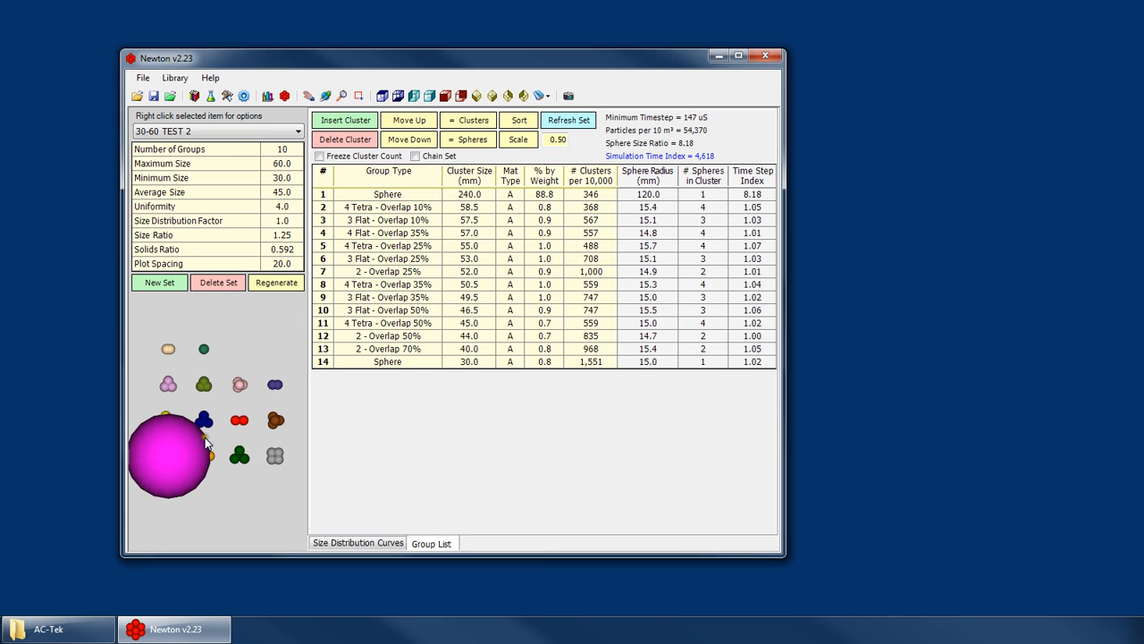
pyautogui.scroll(-2, 204, 441)
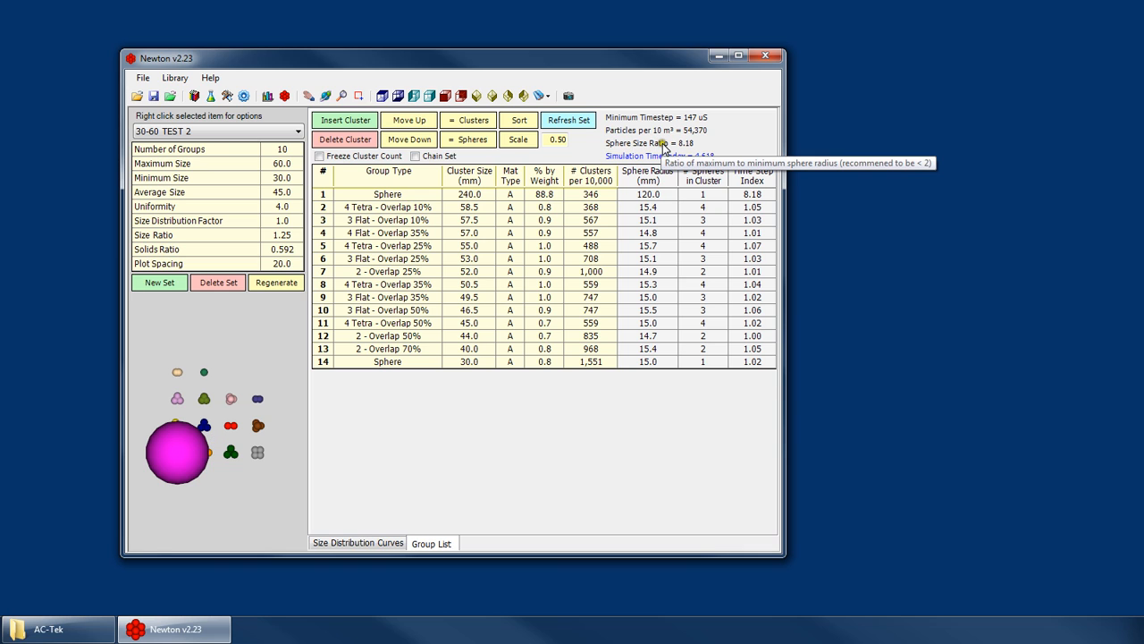
pyautogui.click(469, 205)
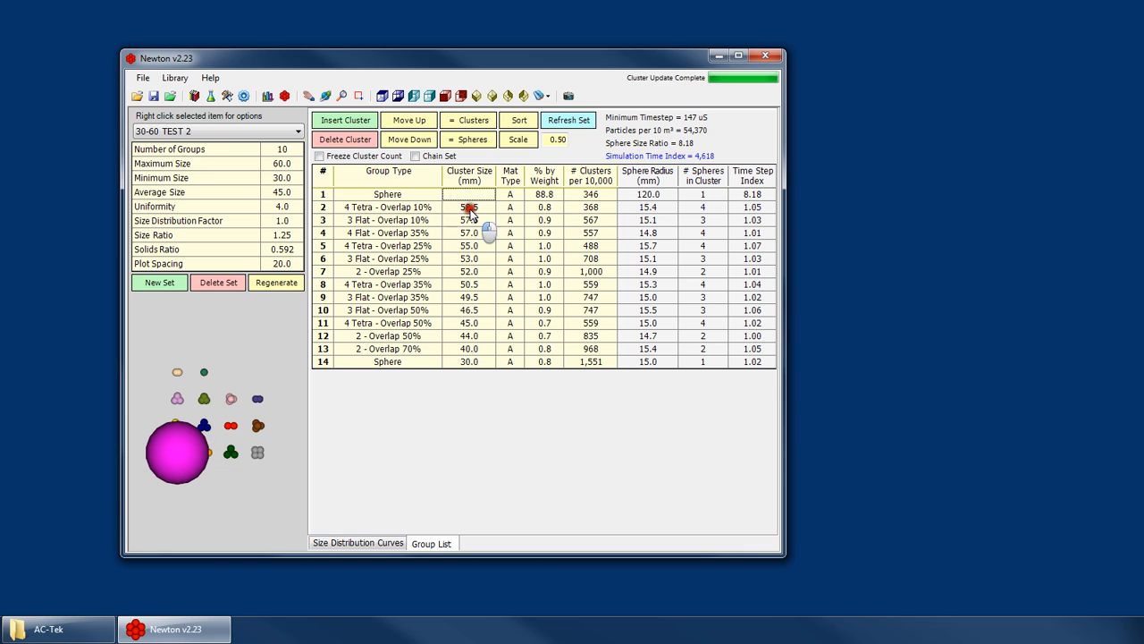
pyautogui.click(476, 195)
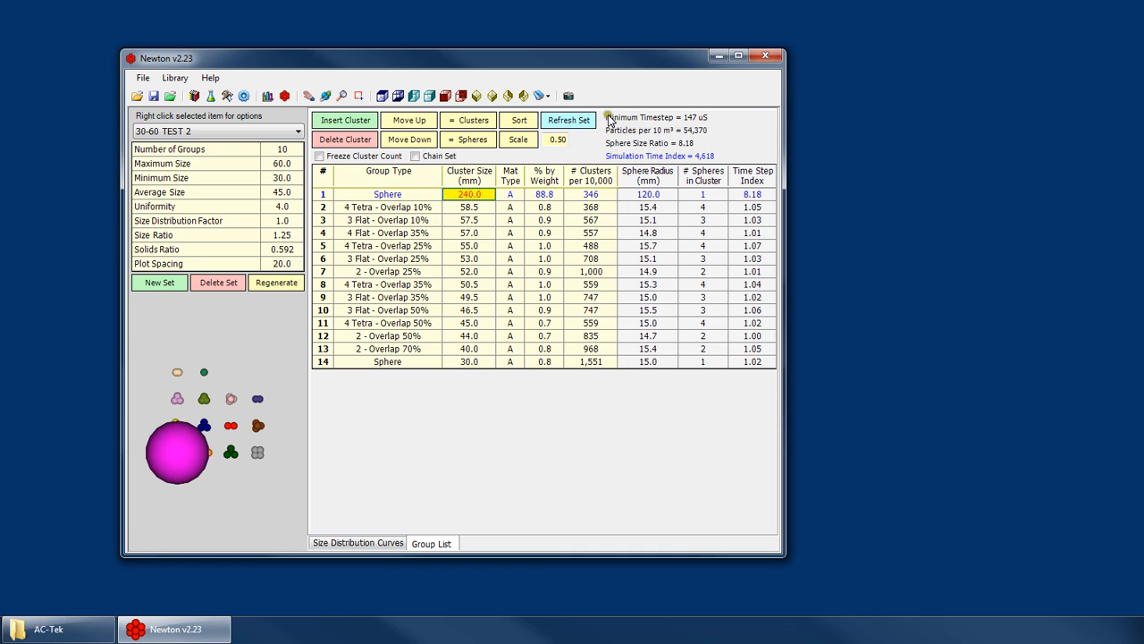
# - Review the set's minimum timestep and simulation time index, and examine the smaller 3 Flat and 4 Tetra - Overlap 25% groups beside the large sphere
pyautogui.moveTo(713, 119)
pyautogui.mouseDown()
pyautogui.moveTo(694, 107)
pyautogui.moveTo(614, 119)
pyautogui.moveTo(717, 120)
pyautogui.mouseUp()
pyautogui.click(545, 139)
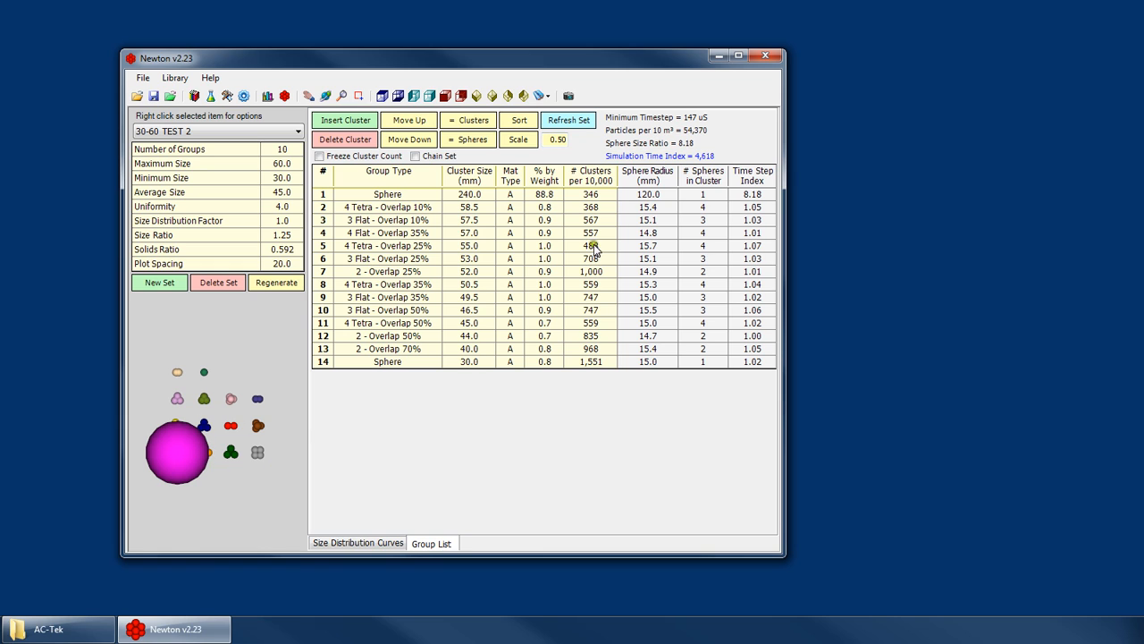
pyautogui.moveTo(700, 157)
pyautogui.click(700, 157)
pyautogui.moveTo(704, 159)
pyautogui.click(420, 258)
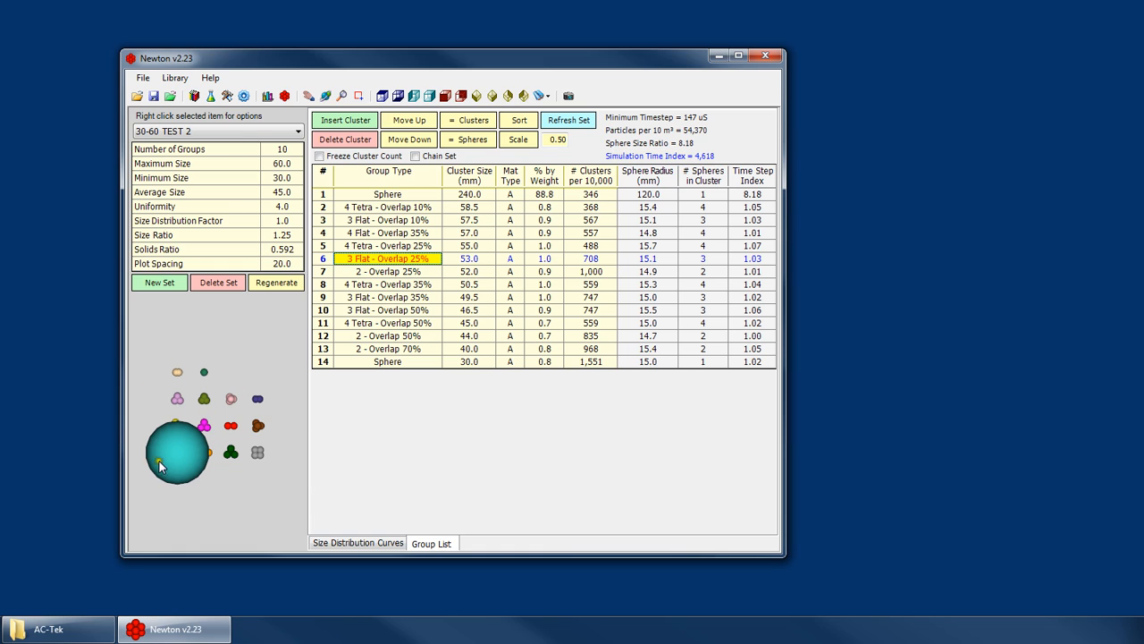
pyautogui.click(469, 245)
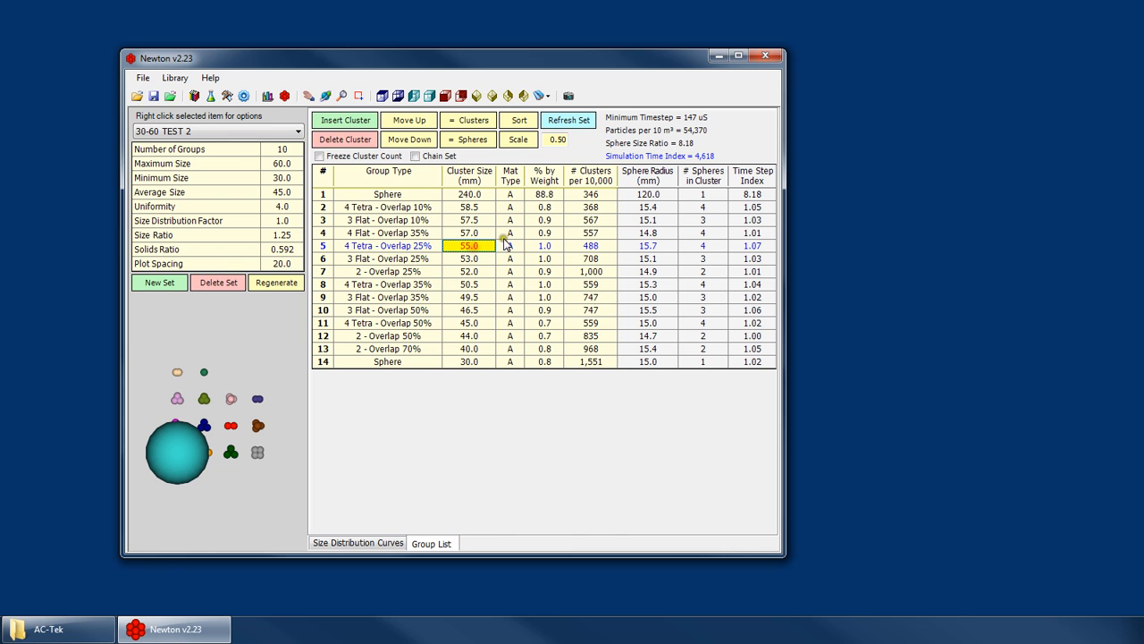
# - Compare the simulation time index of the original 30-60mm set and 30-60 TEST, and return to 30-60 TEST 2
pyautogui.click(185, 131)
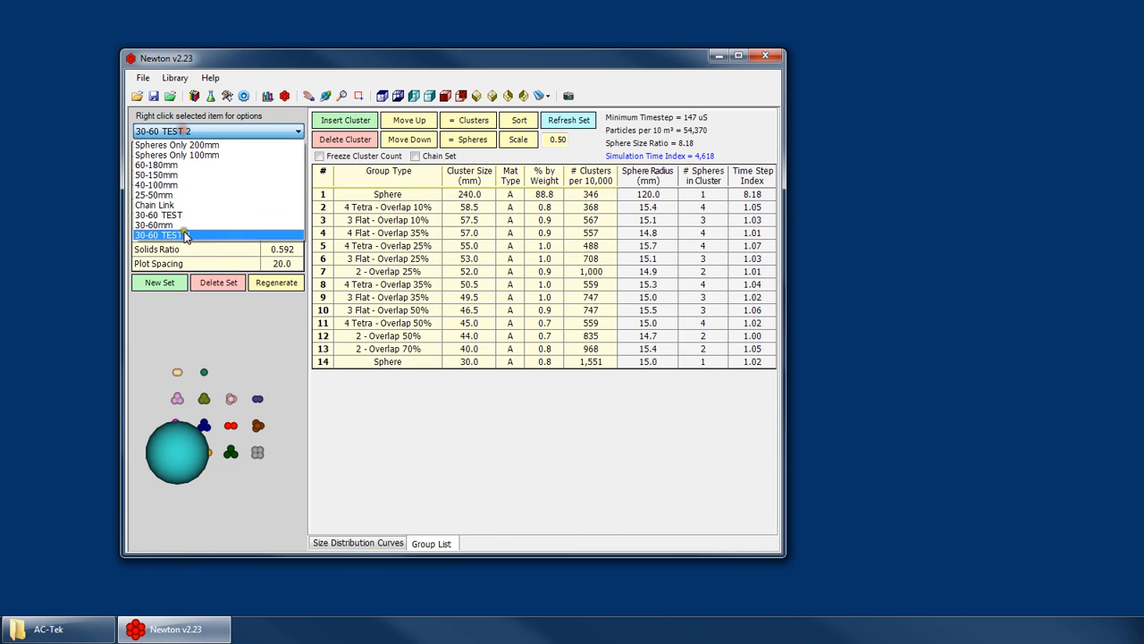
pyautogui.click(163, 225)
pyautogui.click(191, 131)
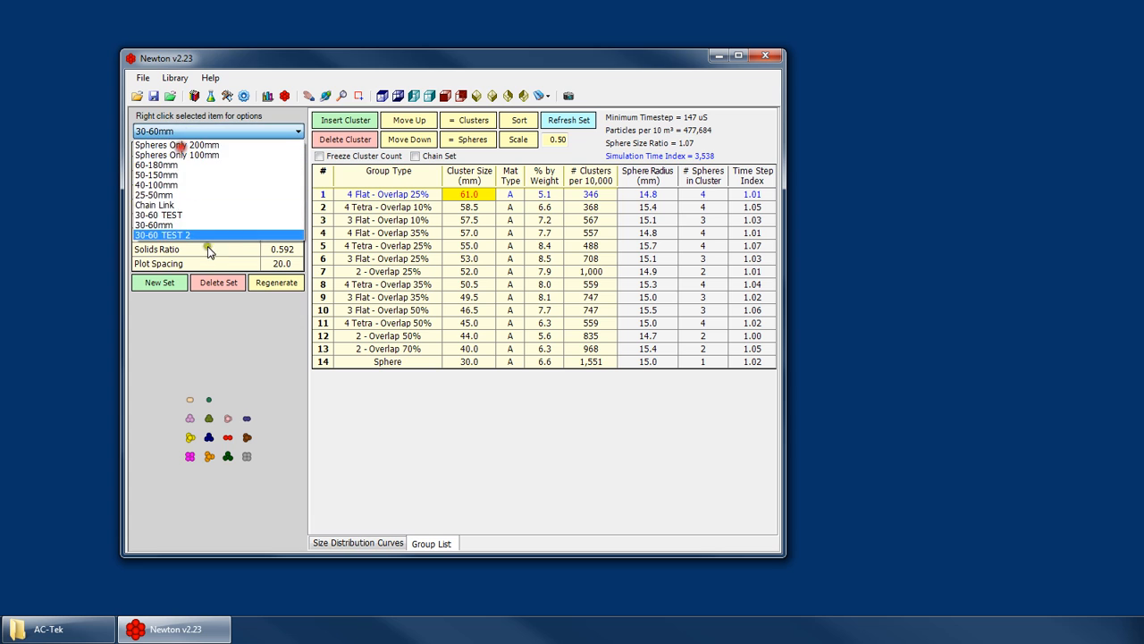
pyautogui.click(192, 215)
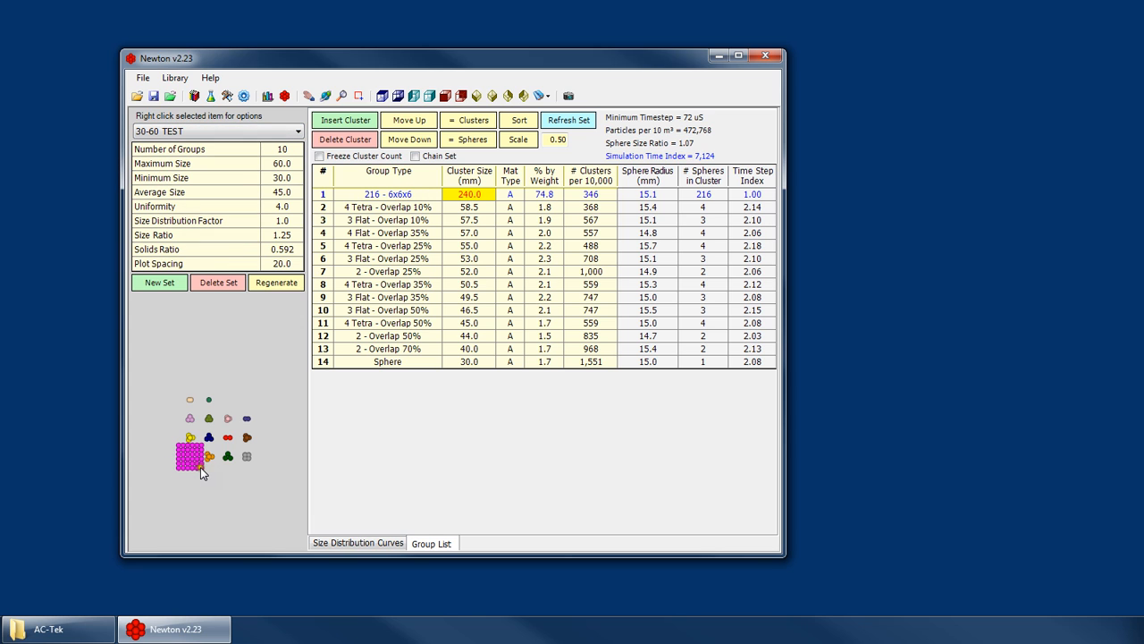
pyautogui.click(191, 131)
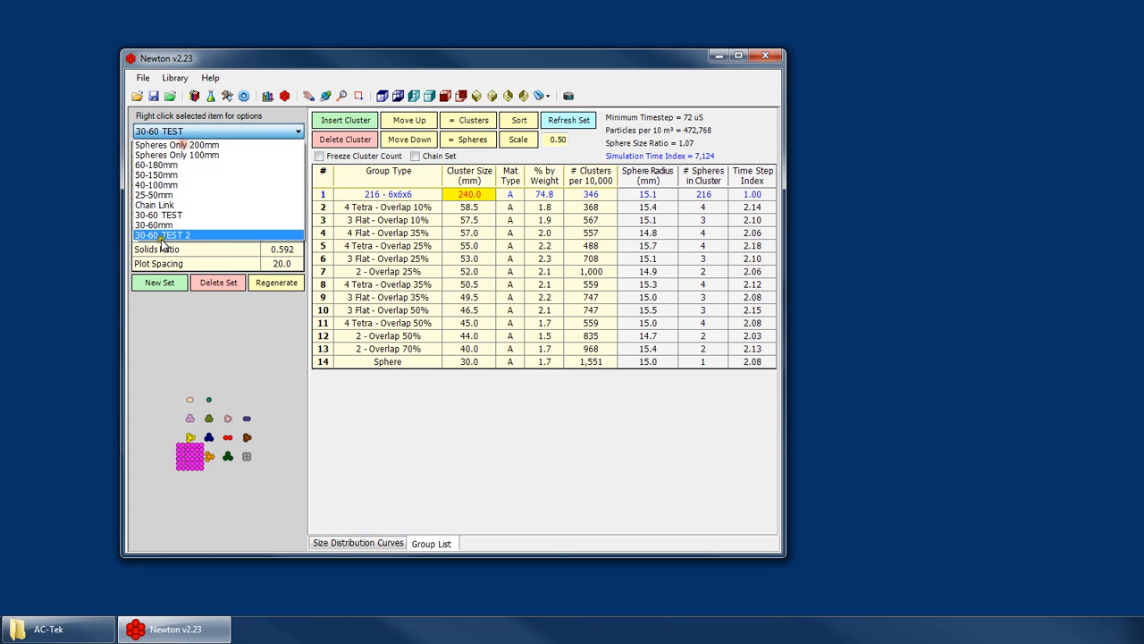
pyautogui.click(165, 234)
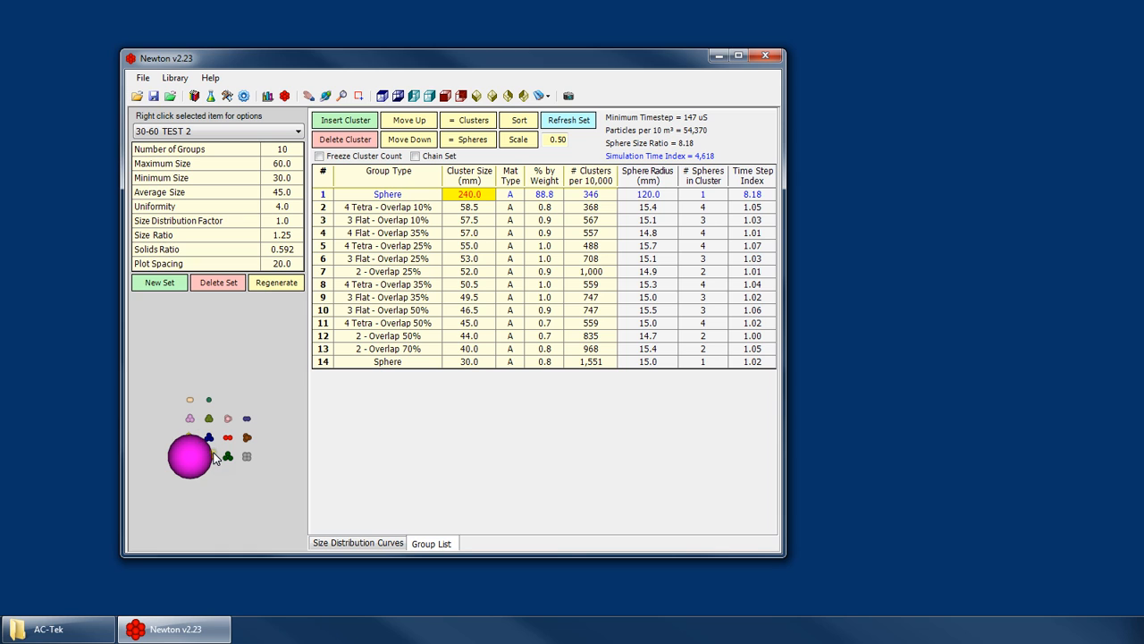
# - Check the sphere count of the 240 mm cluster in 30-60 TEST against the single sphere in 30-60 TEST 2
pyautogui.click(187, 131)
pyautogui.click(164, 218)
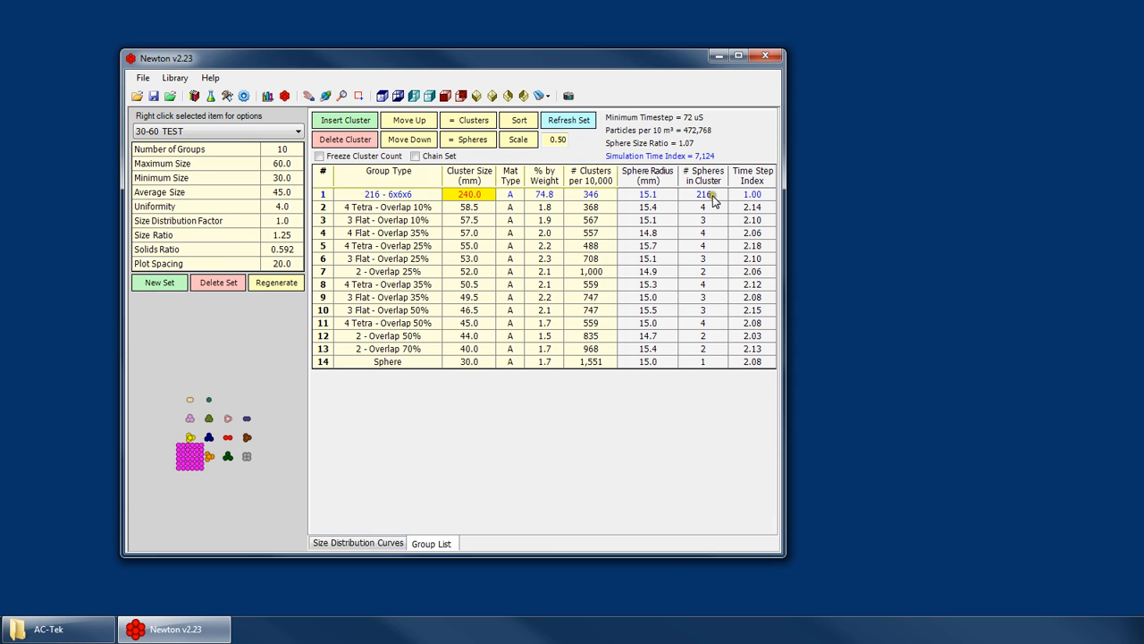
pyautogui.click(132, 134)
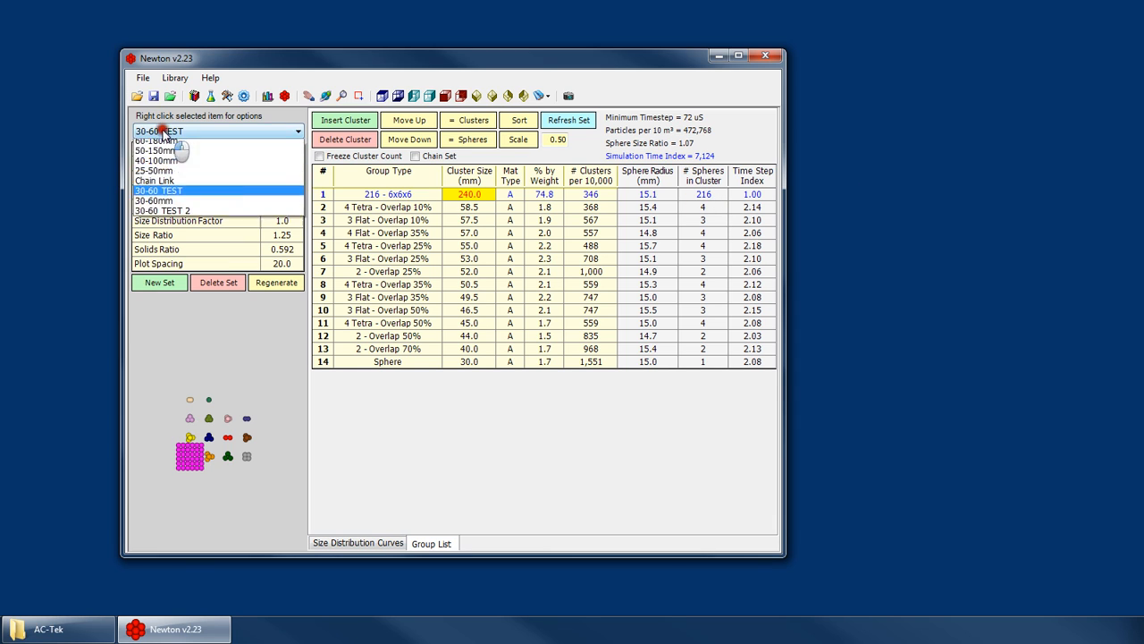
pyautogui.click(170, 228)
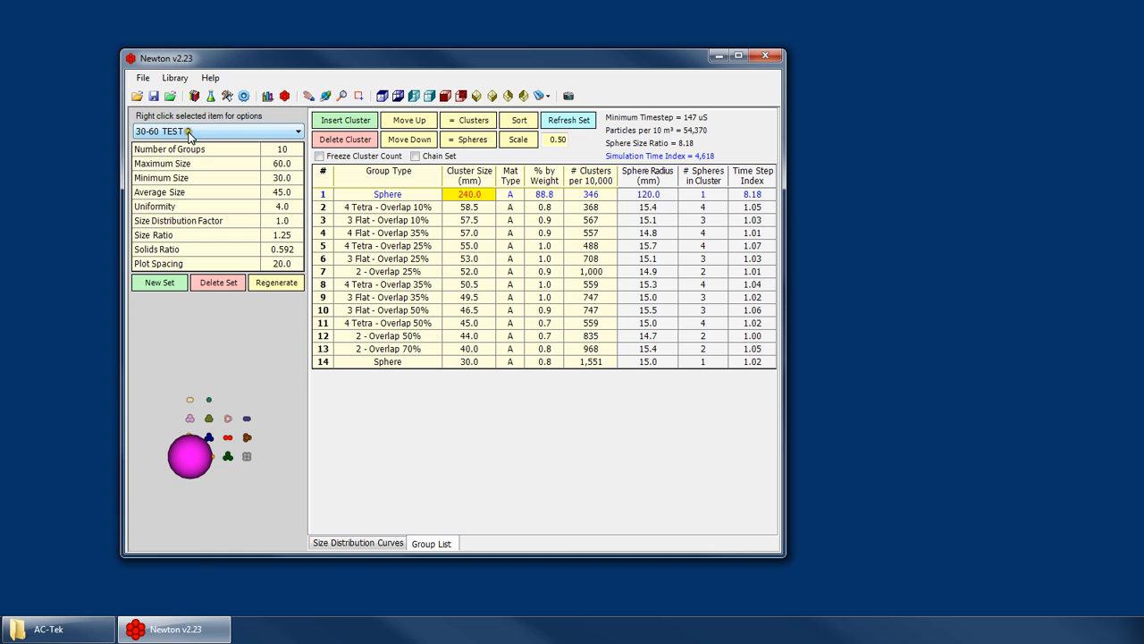
# - Create a new cluster of 4 x 4 x 4 spheres in the cluster library with 80% sphere spacing
pyautogui.click(284, 96)
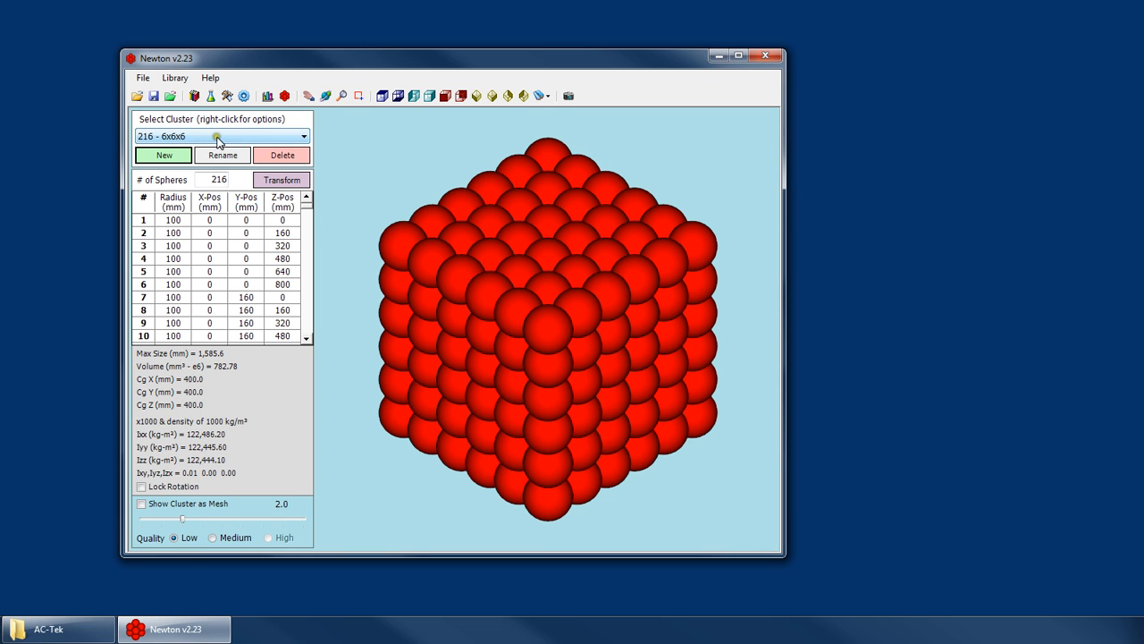
pyautogui.click(164, 155)
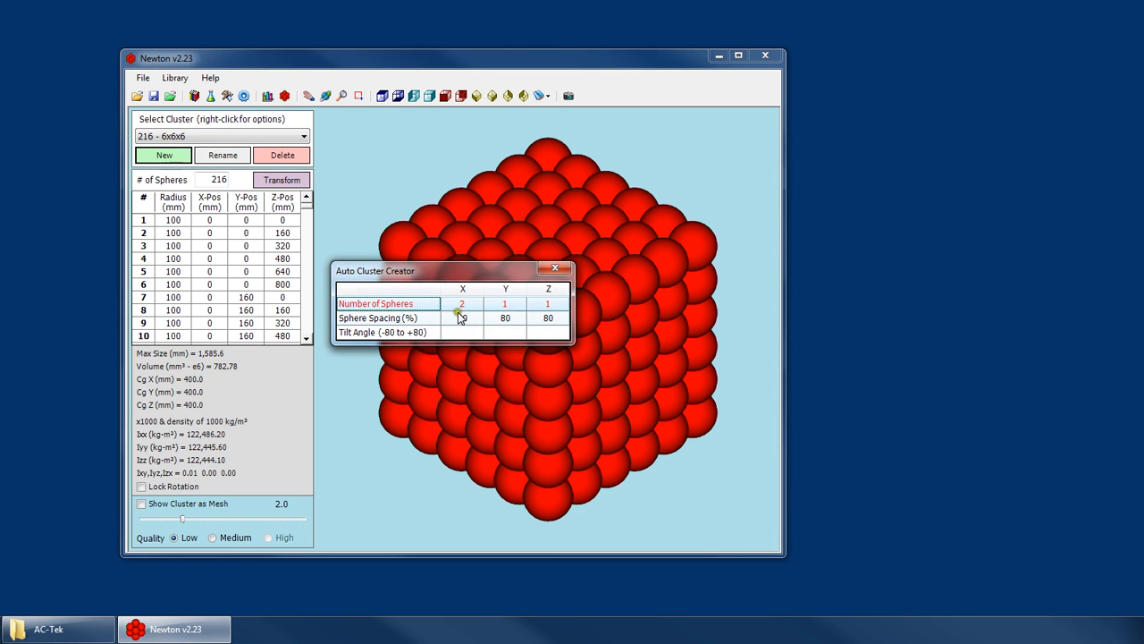
pyautogui.click(450, 303)
pyautogui.write('4')
pyautogui.click(509, 304)
pyautogui.write('4')
pyautogui.click(542, 304)
pyautogui.write('4')
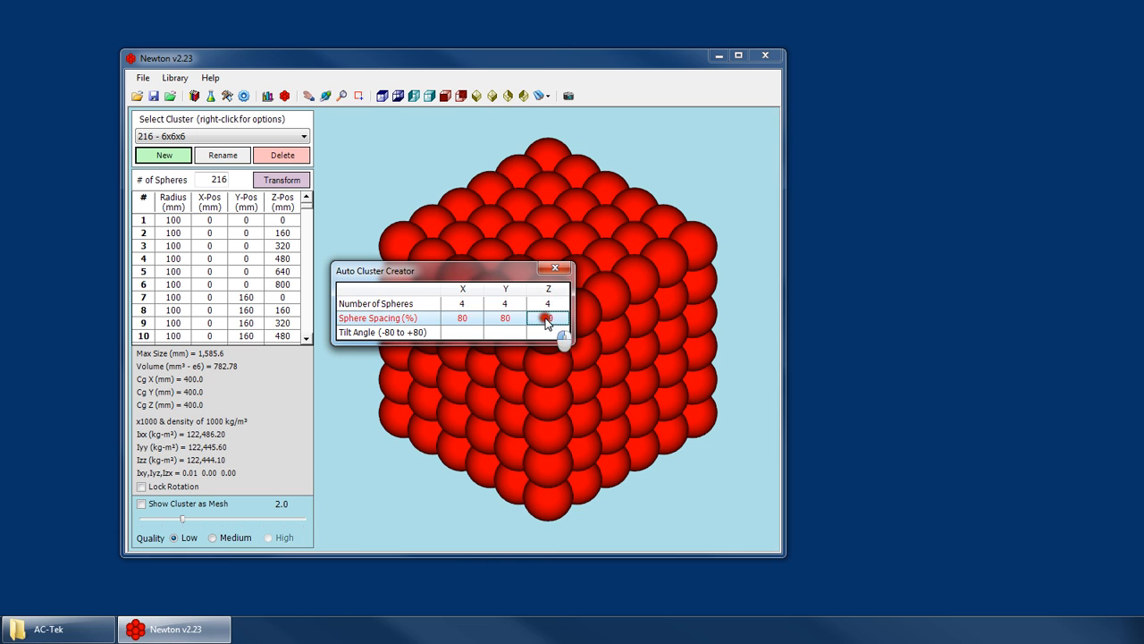
pyautogui.click(555, 268)
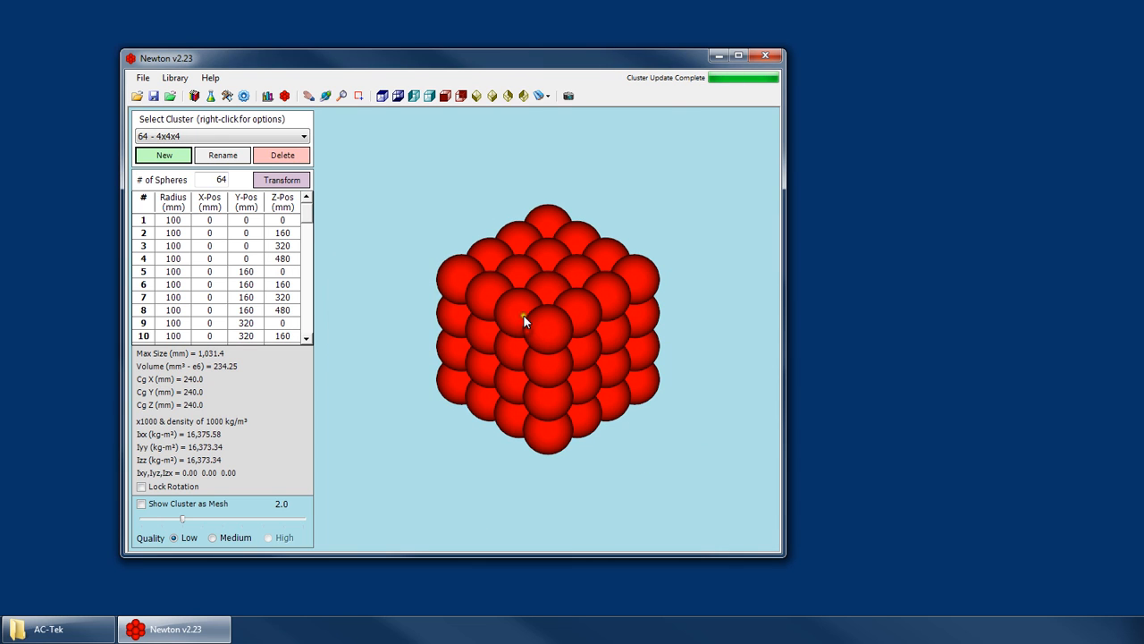
# - Return to the particle library and move the 30-60 TEST set to the end of the set list
pyautogui.click(267, 96)
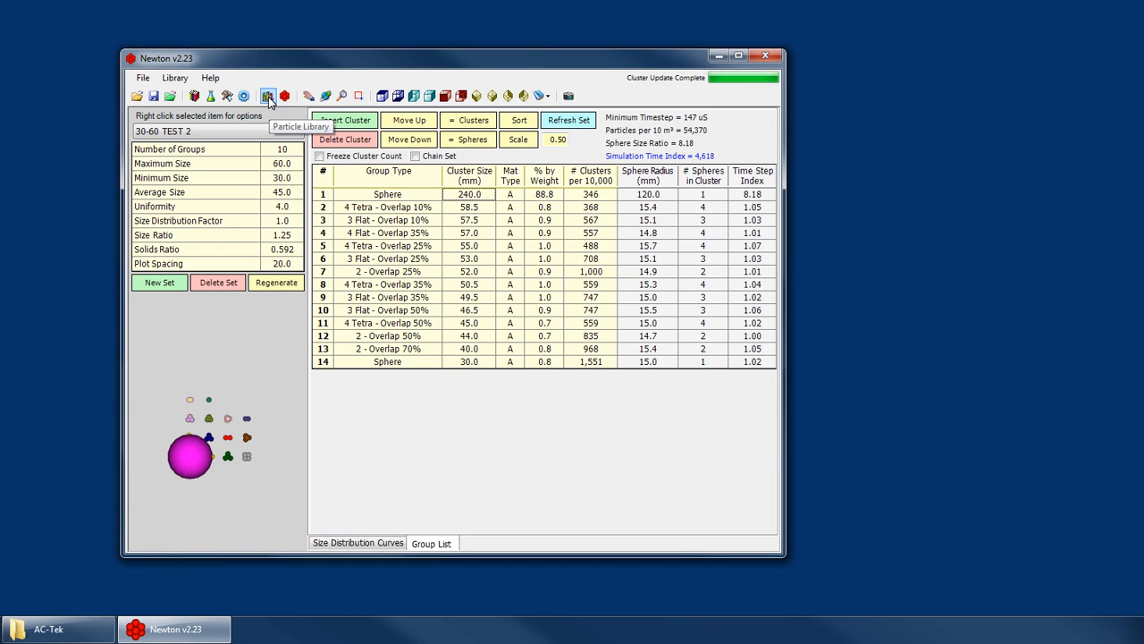
pyautogui.click(393, 361)
pyautogui.click(191, 131)
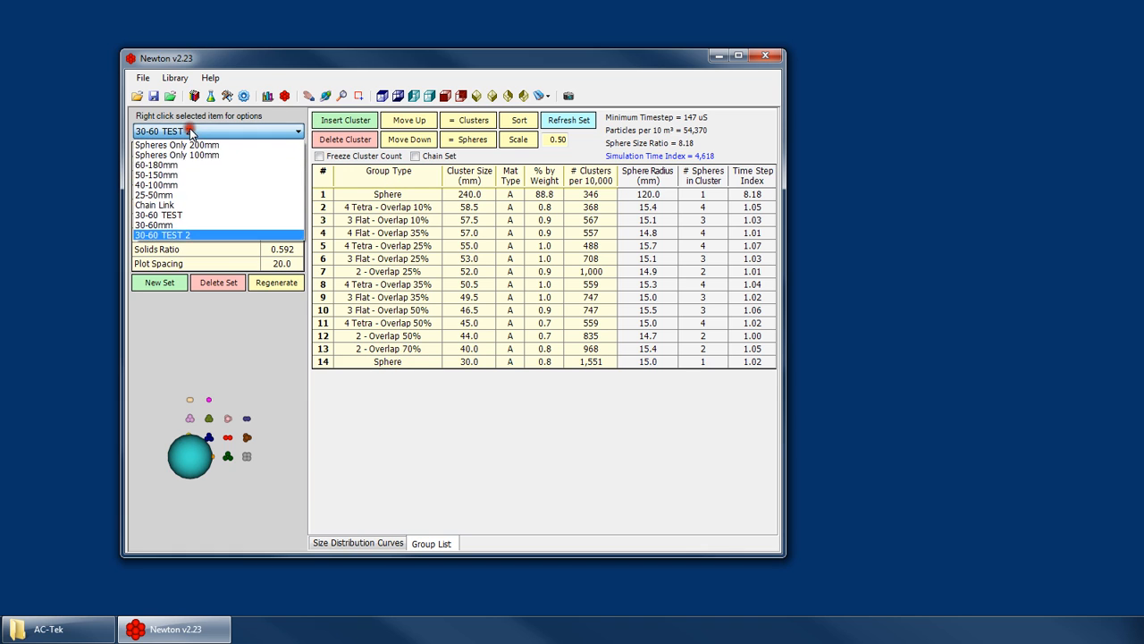
pyautogui.click(171, 217)
pyautogui.rightClick(230, 131)
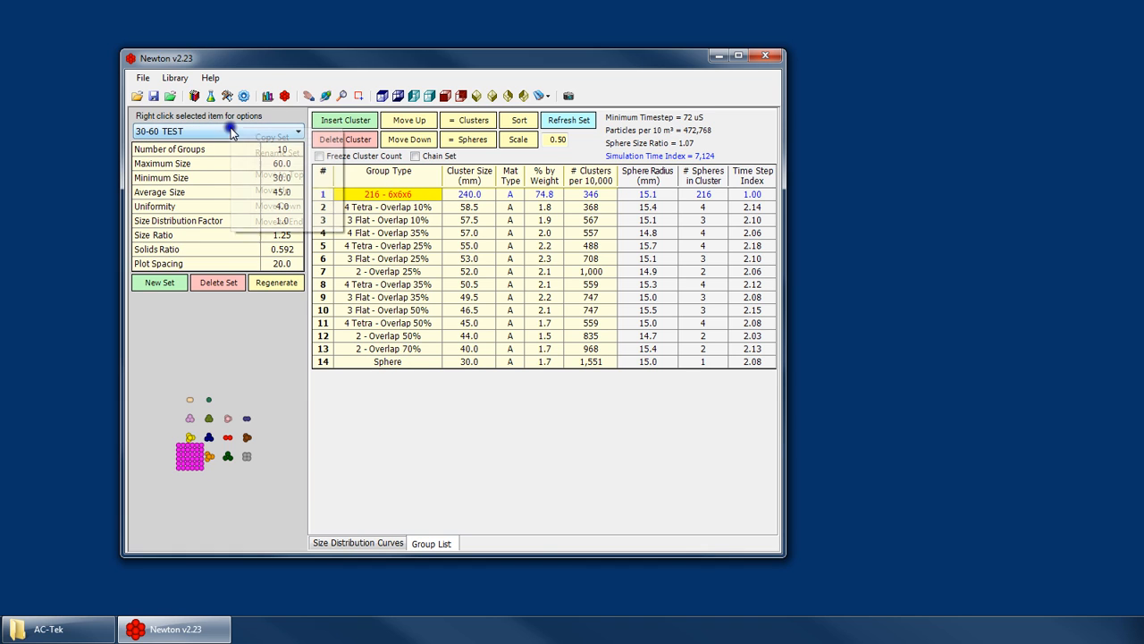
pyautogui.click(282, 220)
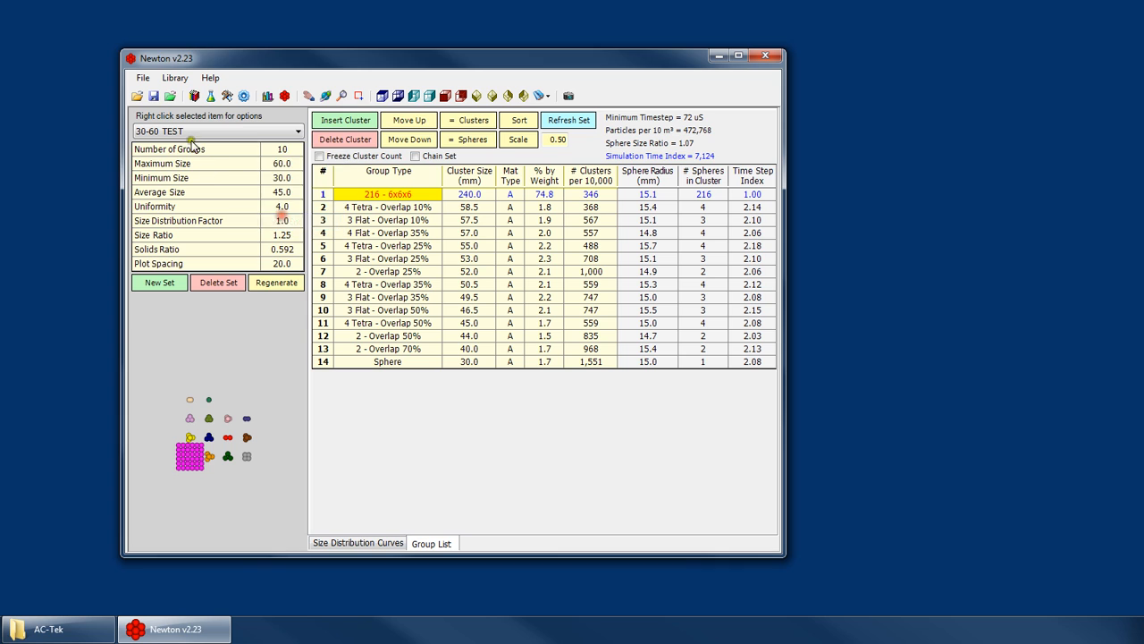
# - Copy the 30-60 TEST set as 30-60 TEST 3 and change the copy's 240 mm group type to 64 - 4x4x4
pyautogui.click(204, 132)
pyautogui.click(183, 235)
pyautogui.rightClick(228, 134)
pyautogui.click(256, 145)
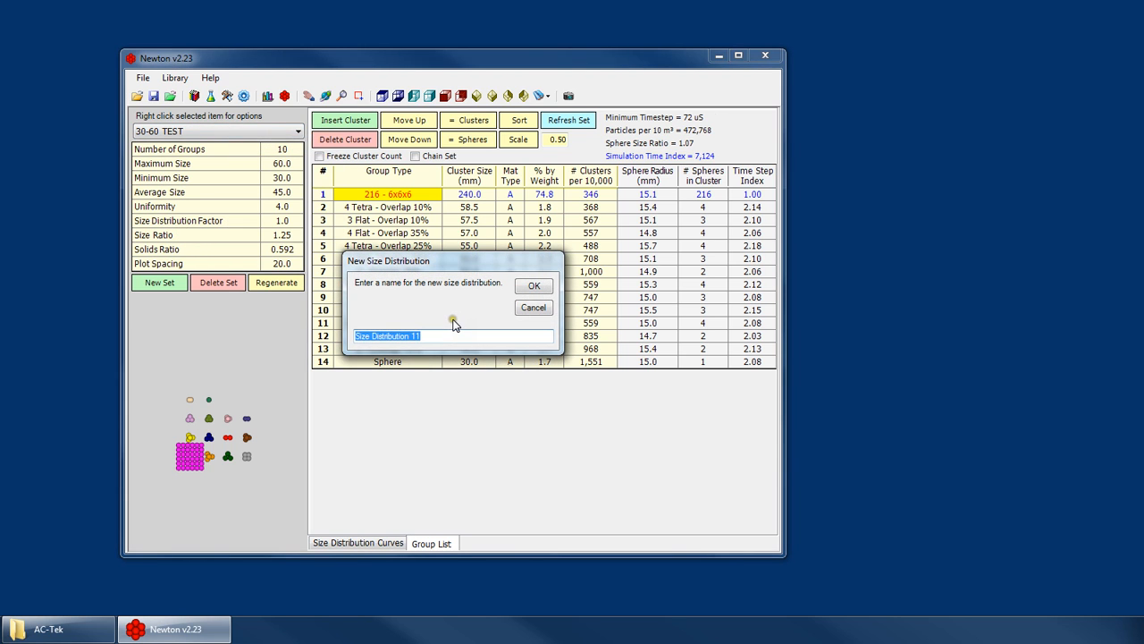
pyautogui.write('3')
pyautogui.write('3')
pyautogui.press('Return')
pyautogui.click(410, 194)
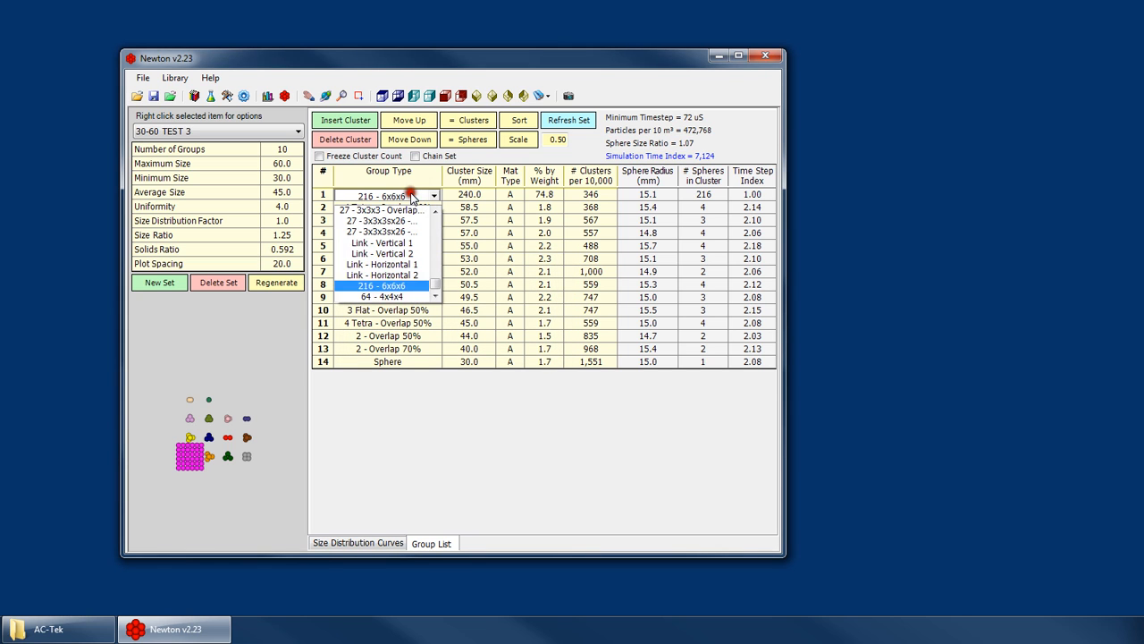
pyautogui.click(375, 296)
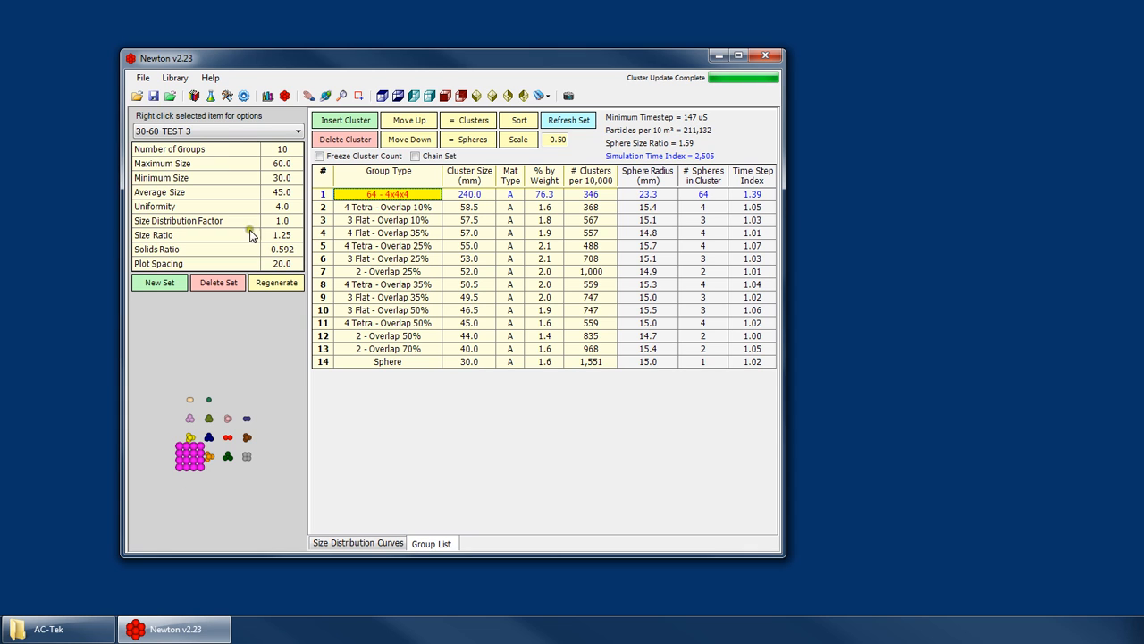
# - Switch to 30-60 TEST and examine its 240 mm 216 - 6x6x6 cluster from another angle in the preview
pyautogui.click(198, 131)
pyautogui.click(177, 232)
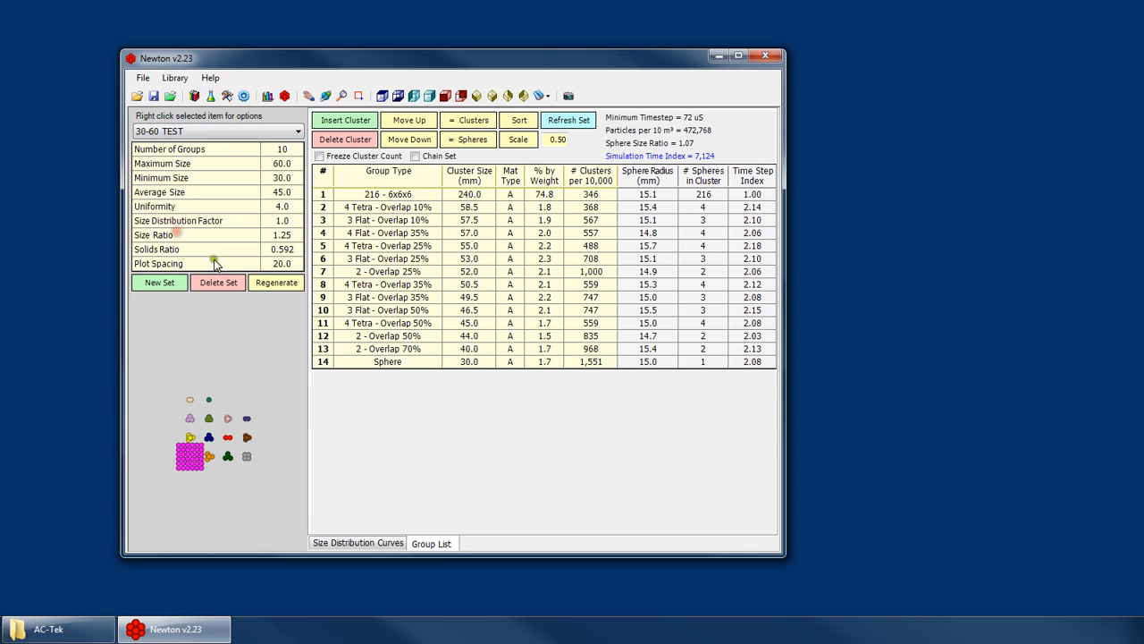
pyautogui.click(471, 194)
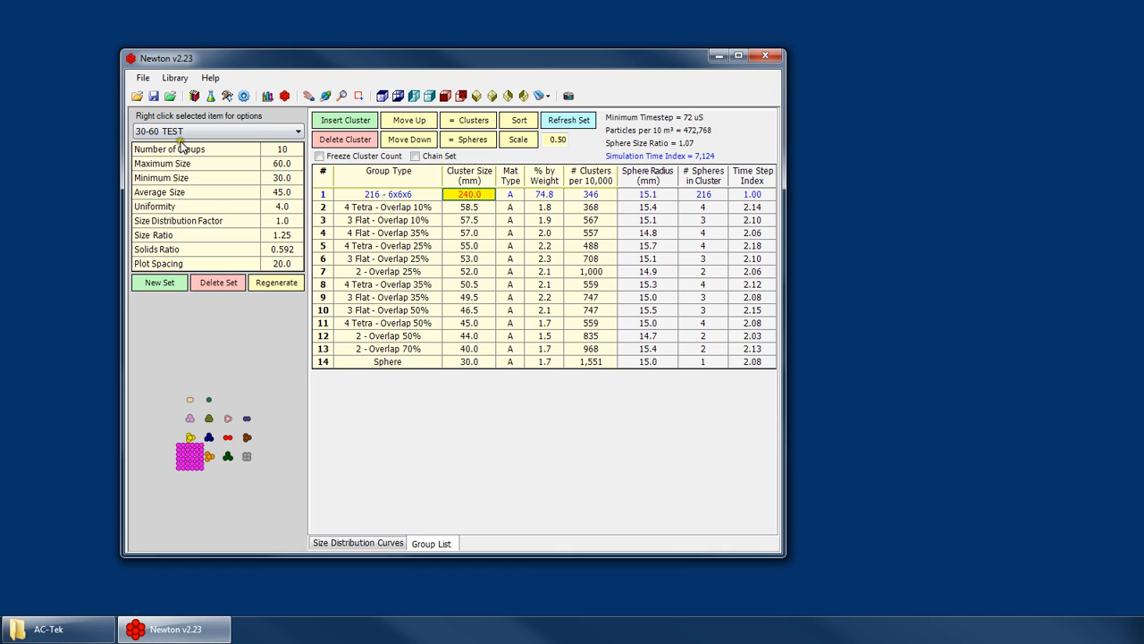
pyautogui.click(194, 475)
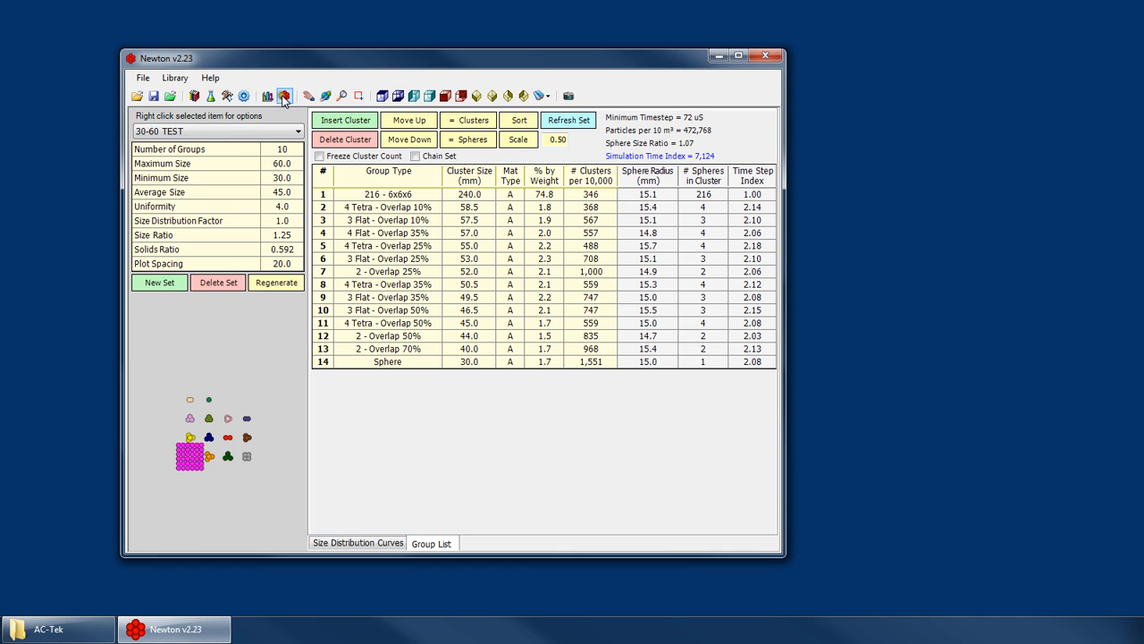
pyautogui.rightClick(193, 368)
pyautogui.rightClick(224, 384)
pyautogui.click(240, 391)
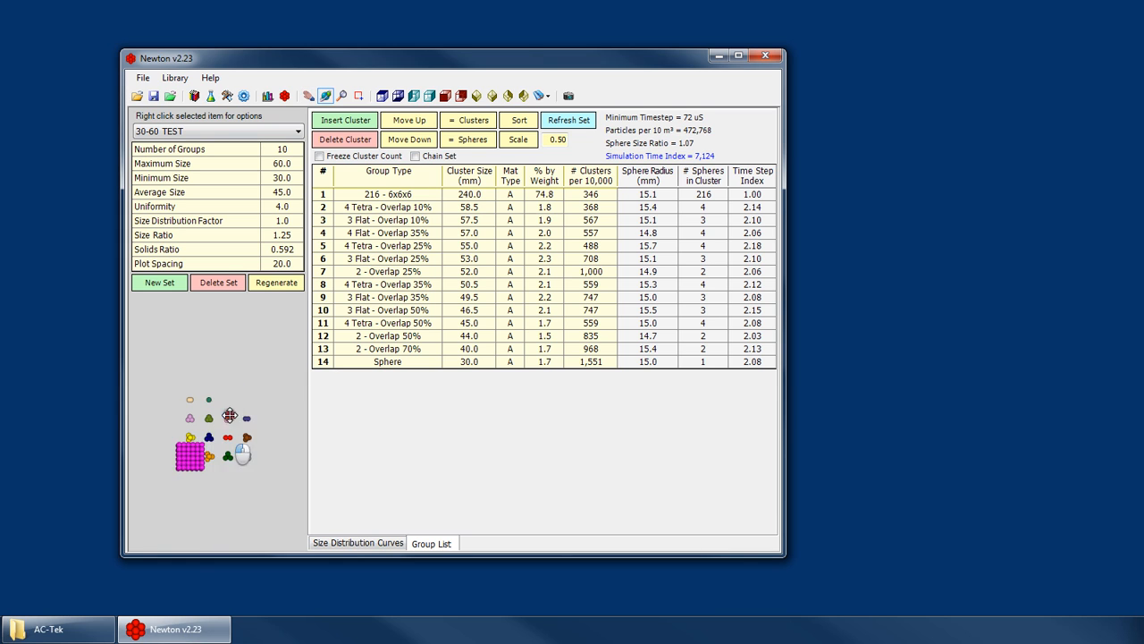
# - Return to 30-60 TEST 3 and inspect its 64 - 4x4x4 cluster up close, comparing it with the 4 Tetra - Overlap 10% group
pyautogui.click(215, 132)
pyautogui.click(164, 247)
pyautogui.moveTo(217, 420); pyautogui.dragTo(211, 482)
pyautogui.scroll(5, 211, 483)
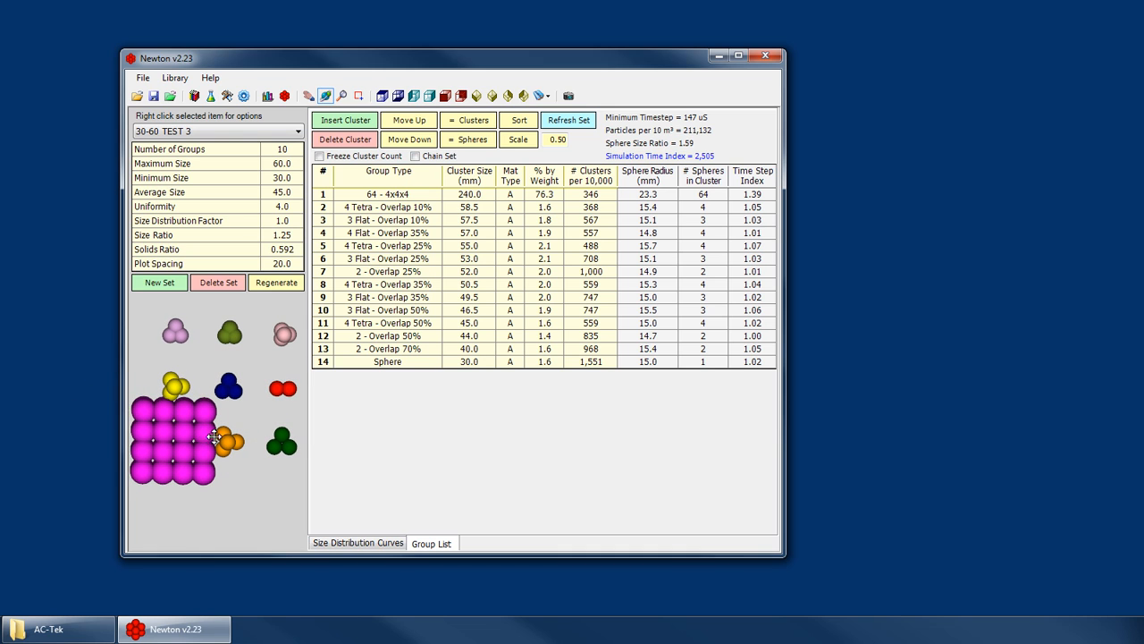
pyautogui.click(597, 208)
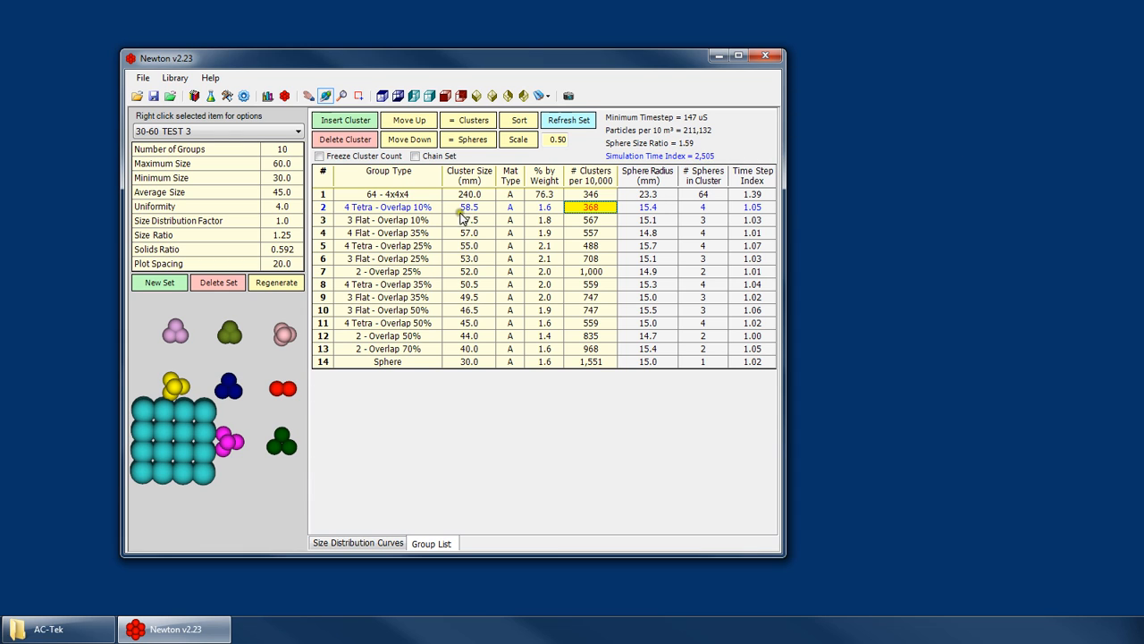
pyautogui.click(481, 195)
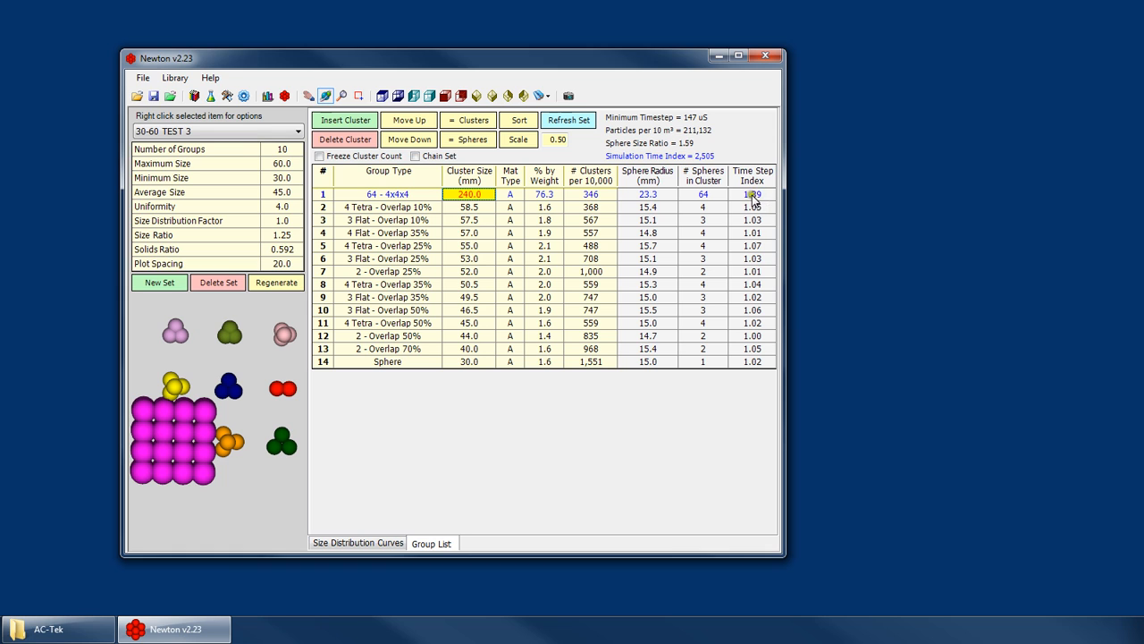
pyautogui.click(384, 206)
# - Compare the 240 mm cluster's sphere radius and time step index in 30-60 TEST with those in 30-60 TEST 3
pyautogui.click(186, 130)
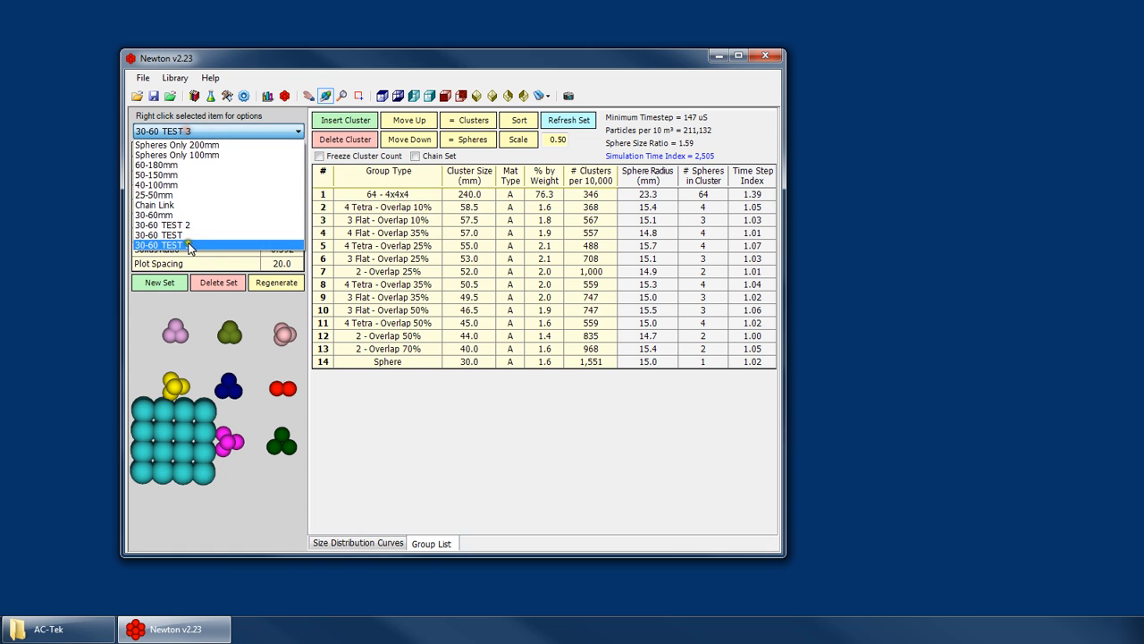
pyautogui.click(181, 234)
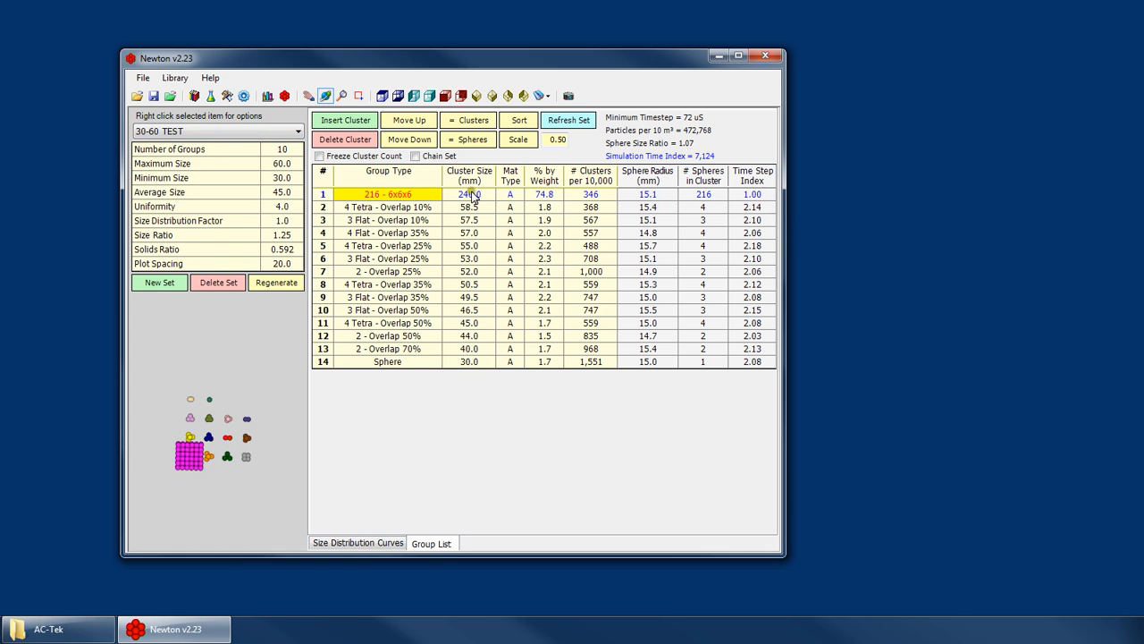
pyautogui.click(379, 193)
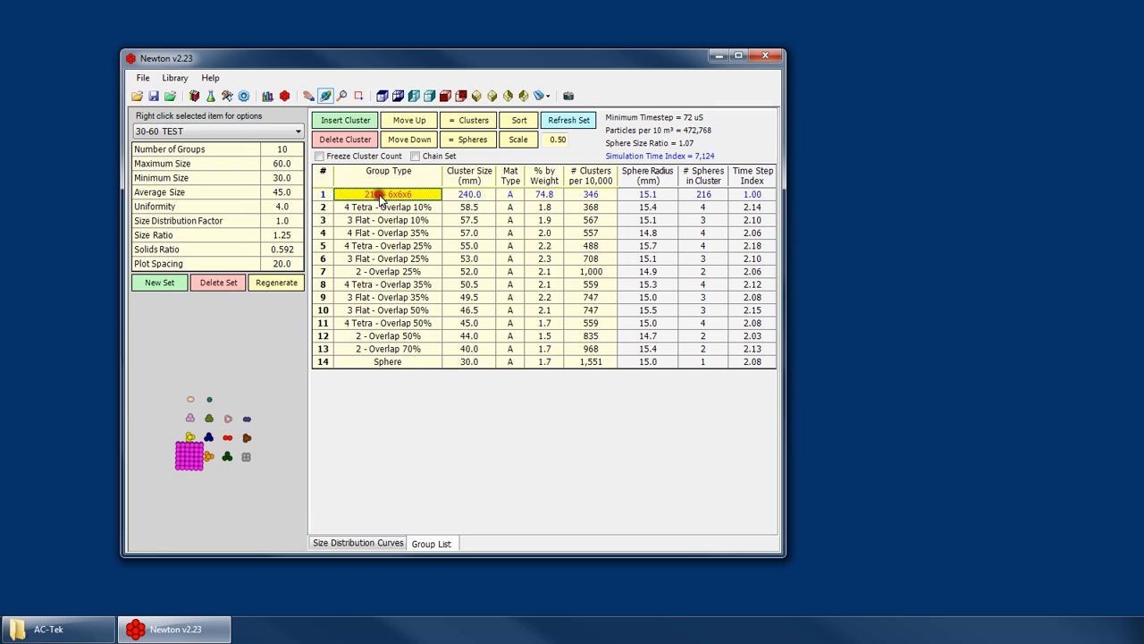
pyautogui.click(182, 132)
pyautogui.click(161, 247)
pyautogui.click(470, 195)
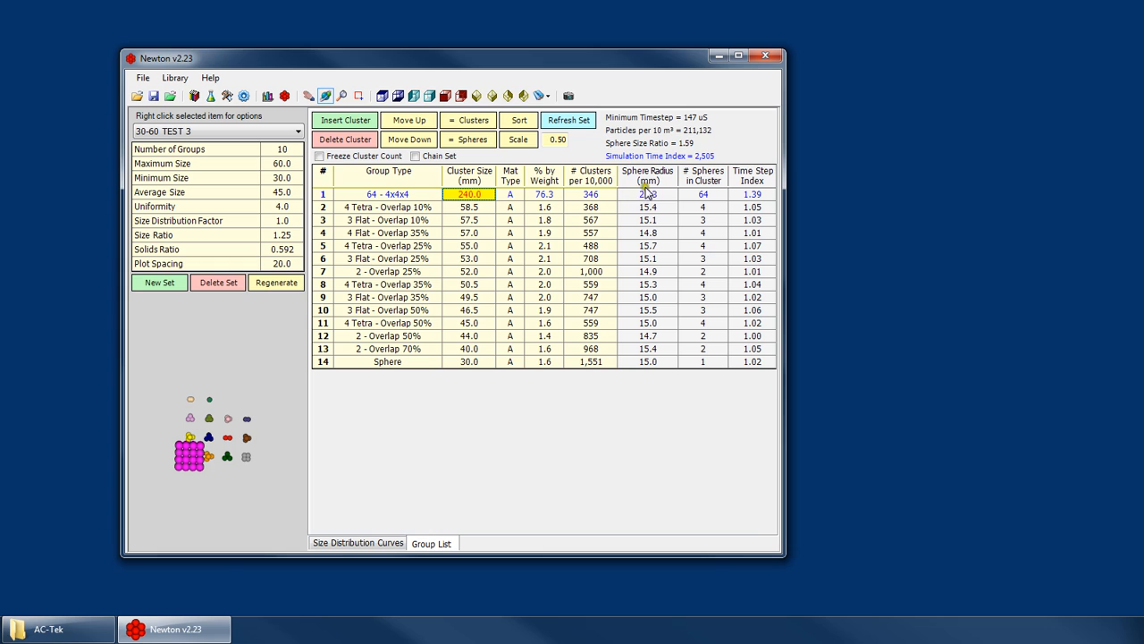
pyautogui.click(764, 193)
pyautogui.click(407, 194)
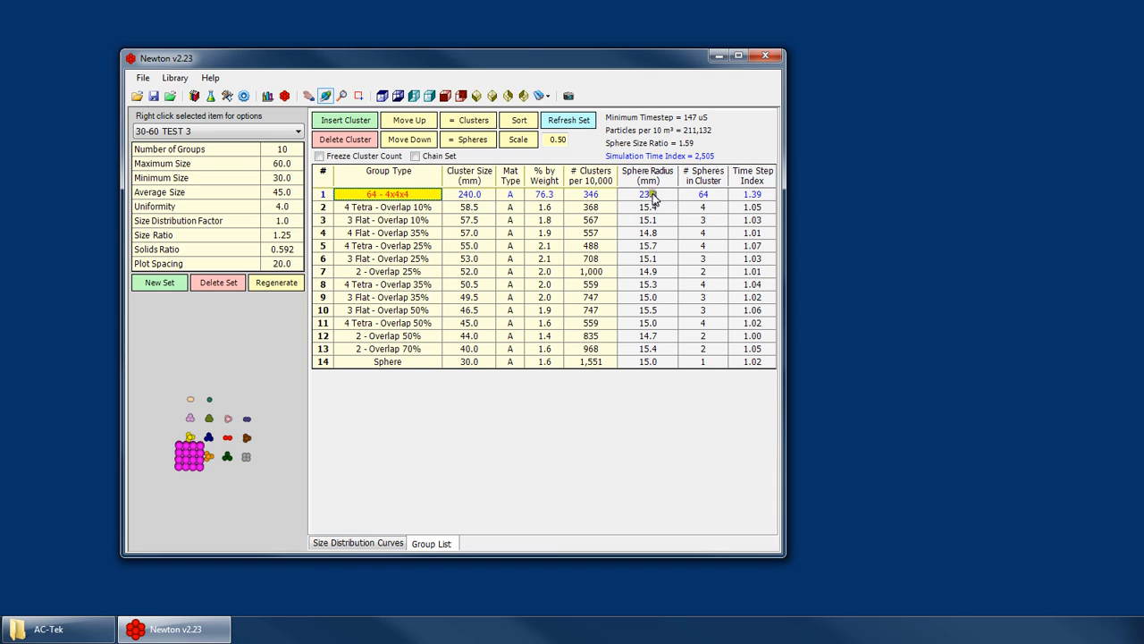
# - Compare the sphere size ratio and simulation time index of 30-60 TEST with those of 30-60 TEST 3, ending on TEST 3's 240 mm cluster
pyautogui.moveTo(661, 144)
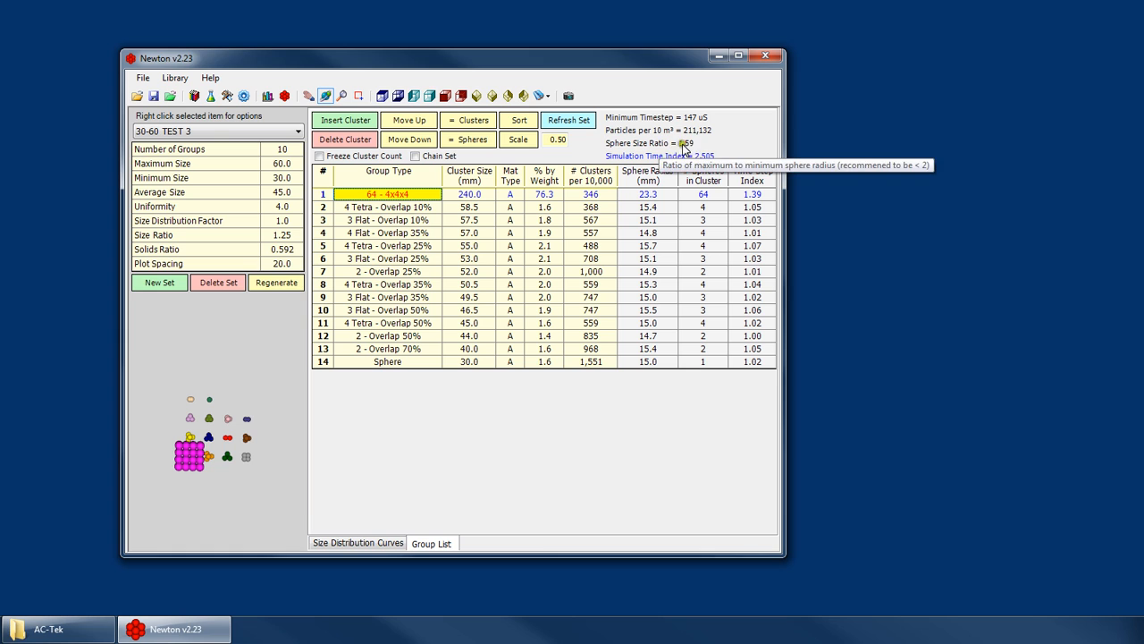
pyautogui.click(197, 132)
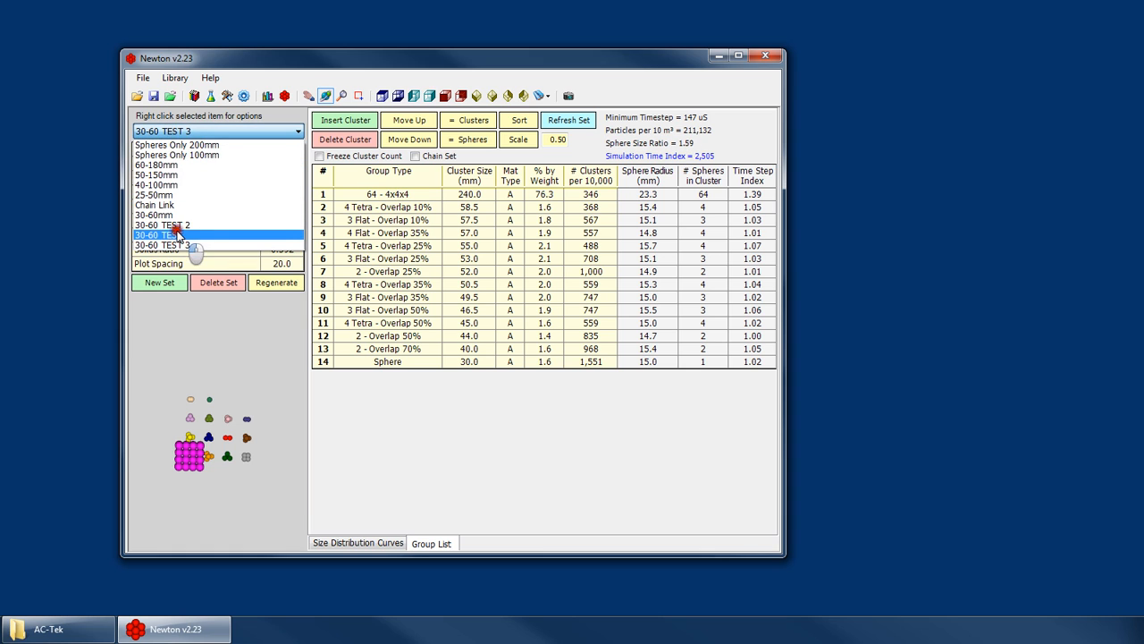
pyautogui.click(183, 232)
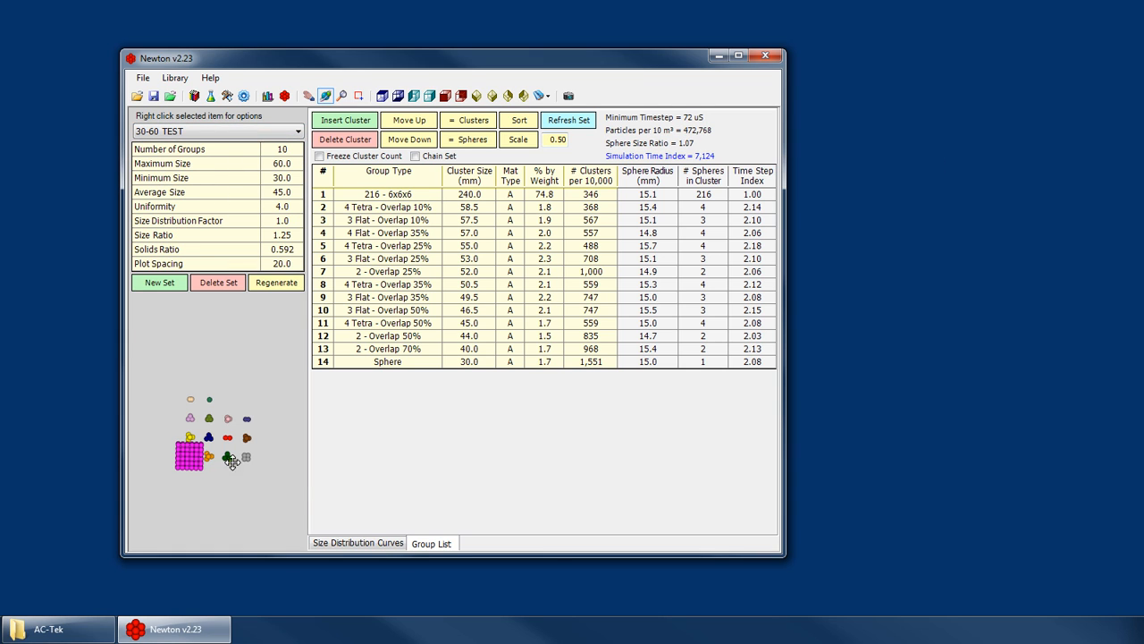
pyautogui.click(196, 132)
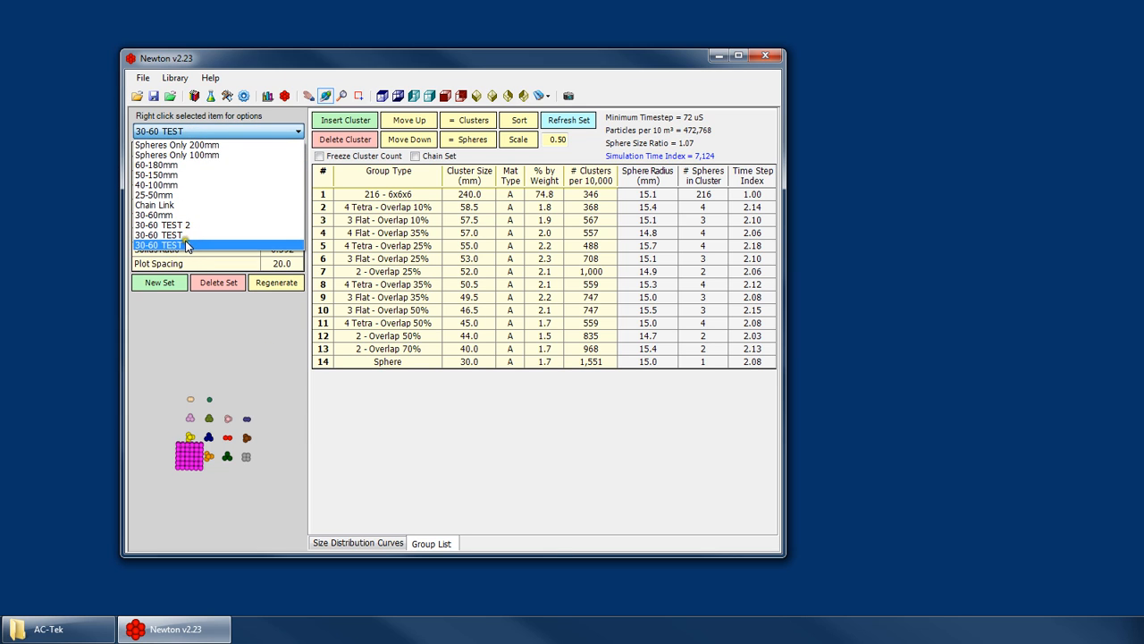
pyautogui.click(179, 245)
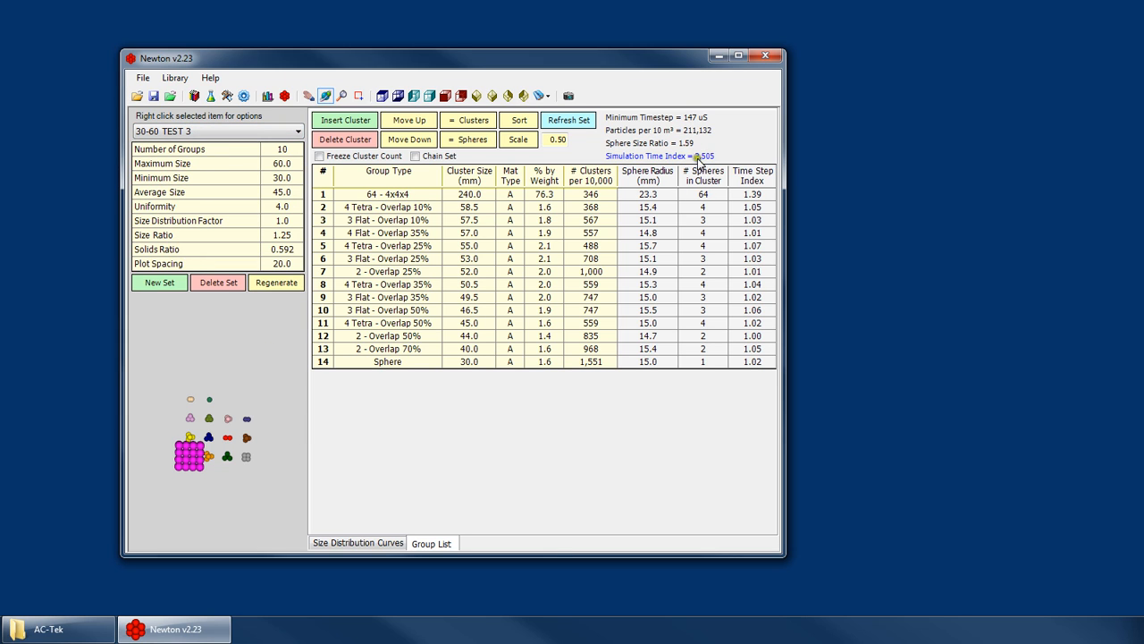
pyautogui.moveTo(708, 158)
pyautogui.click(465, 193)
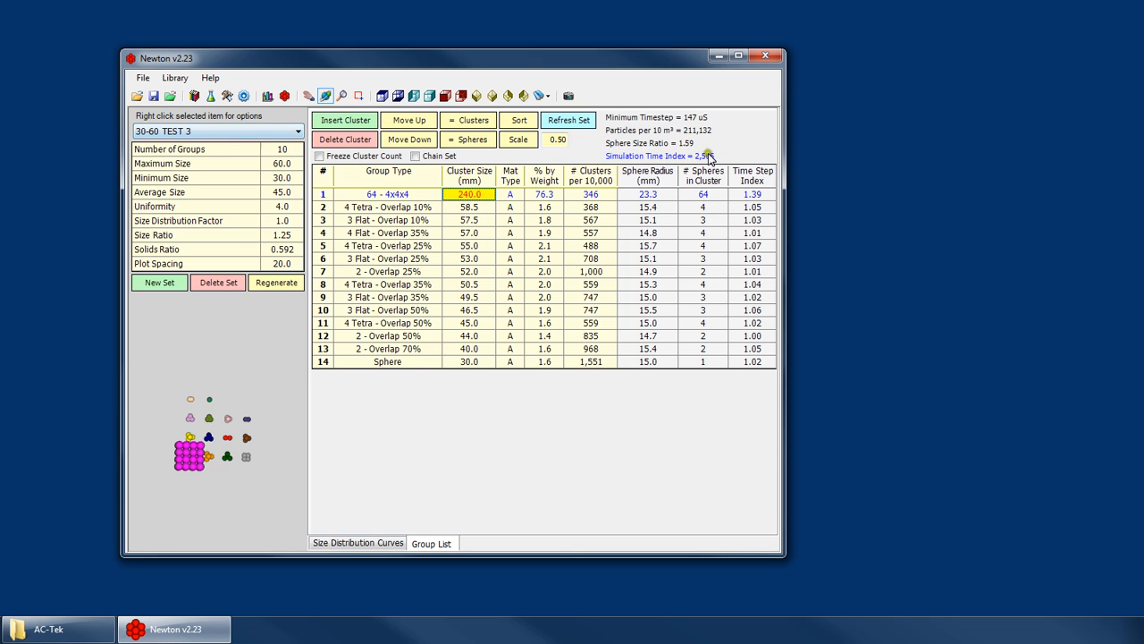
# - Alternate between 30-60 TEST and 30-60 TEST 3 to compare their 240 mm cluster previews and sphere radii
pyautogui.click(205, 130)
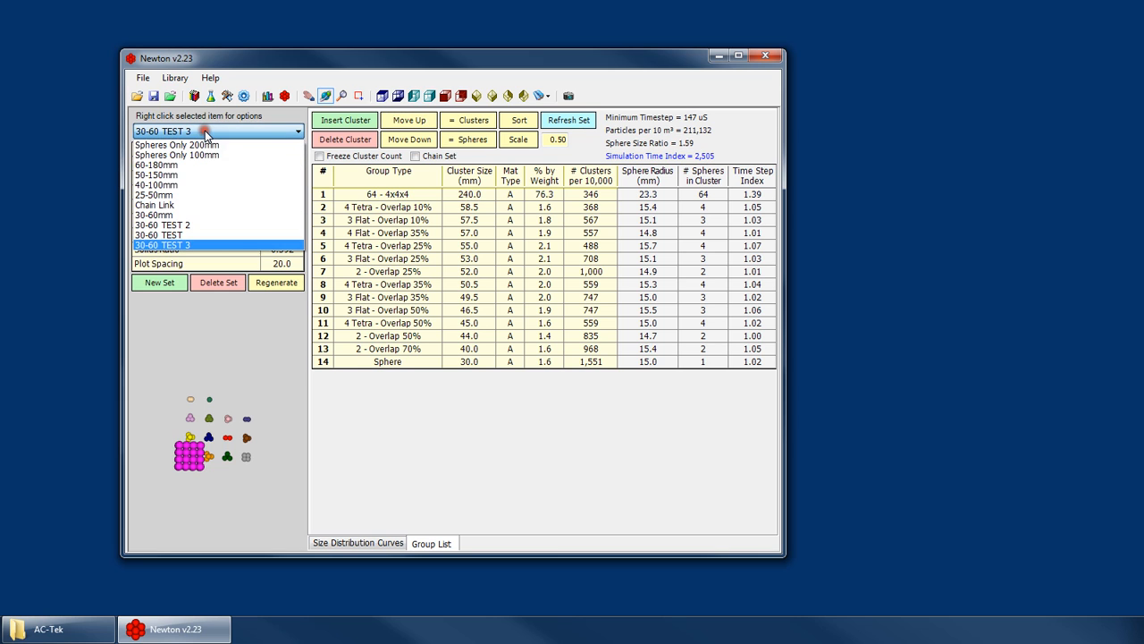
pyautogui.click(205, 234)
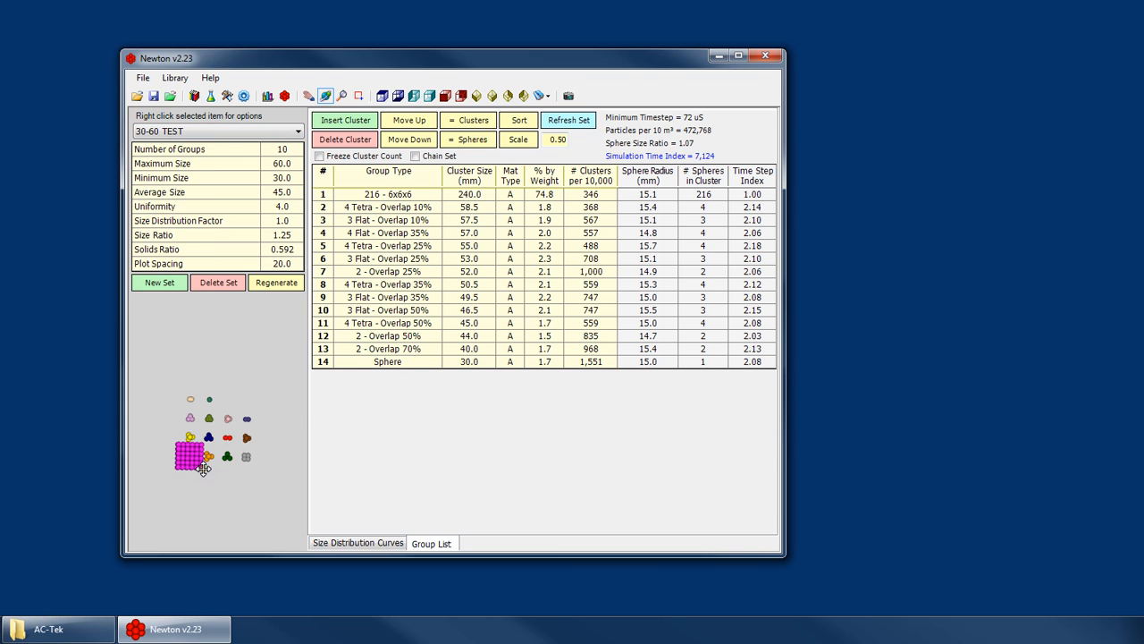
pyautogui.click(195, 131)
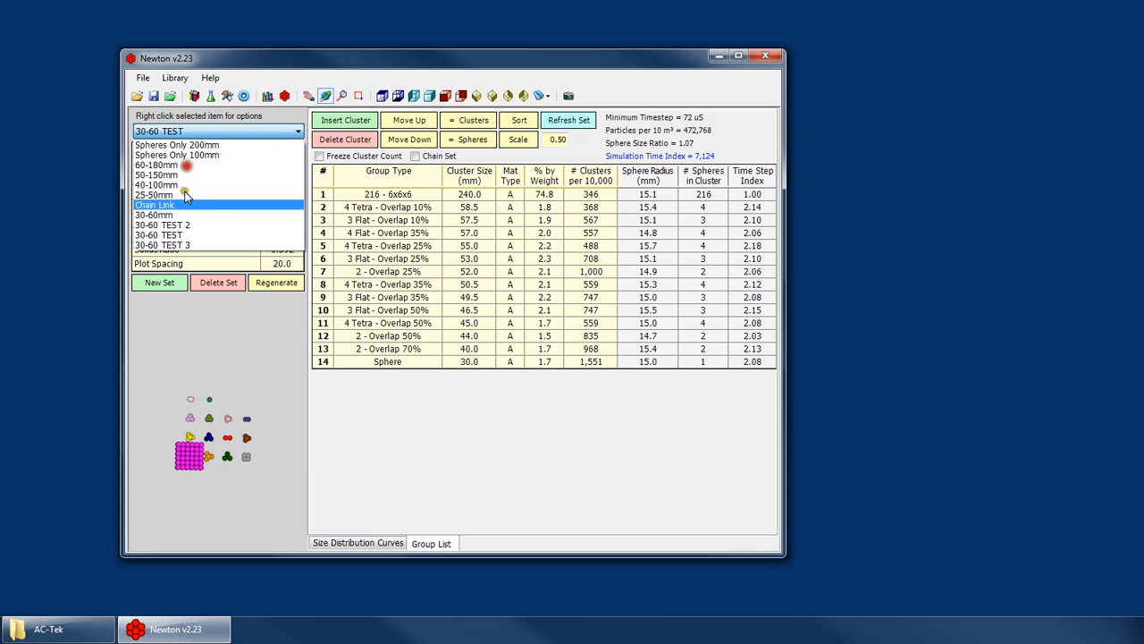
pyautogui.click(174, 245)
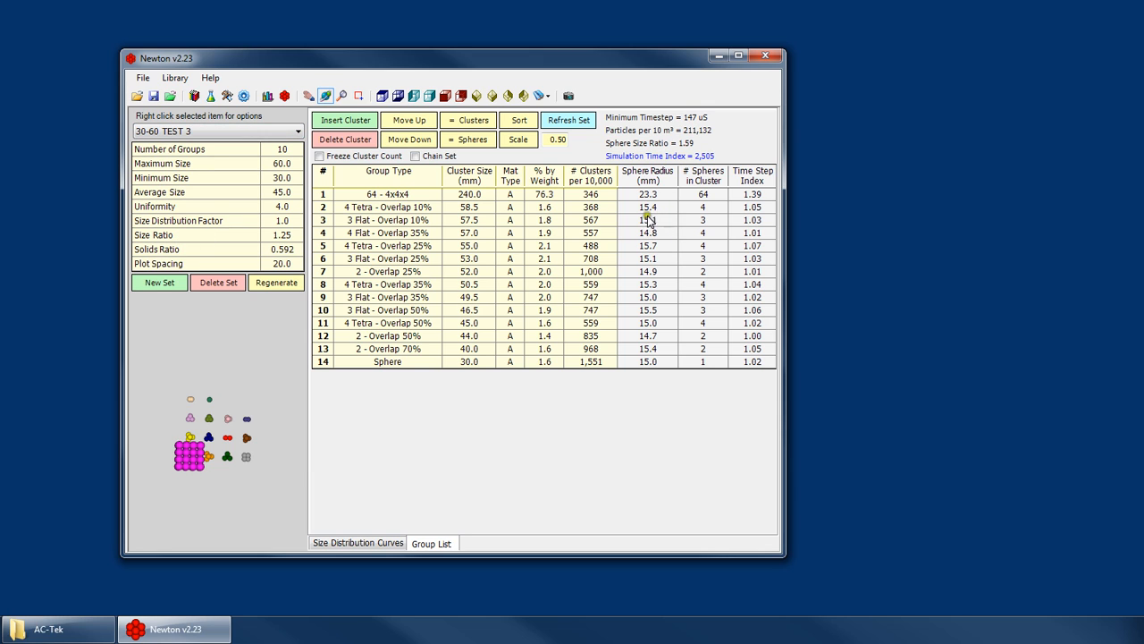
pyautogui.click(197, 131)
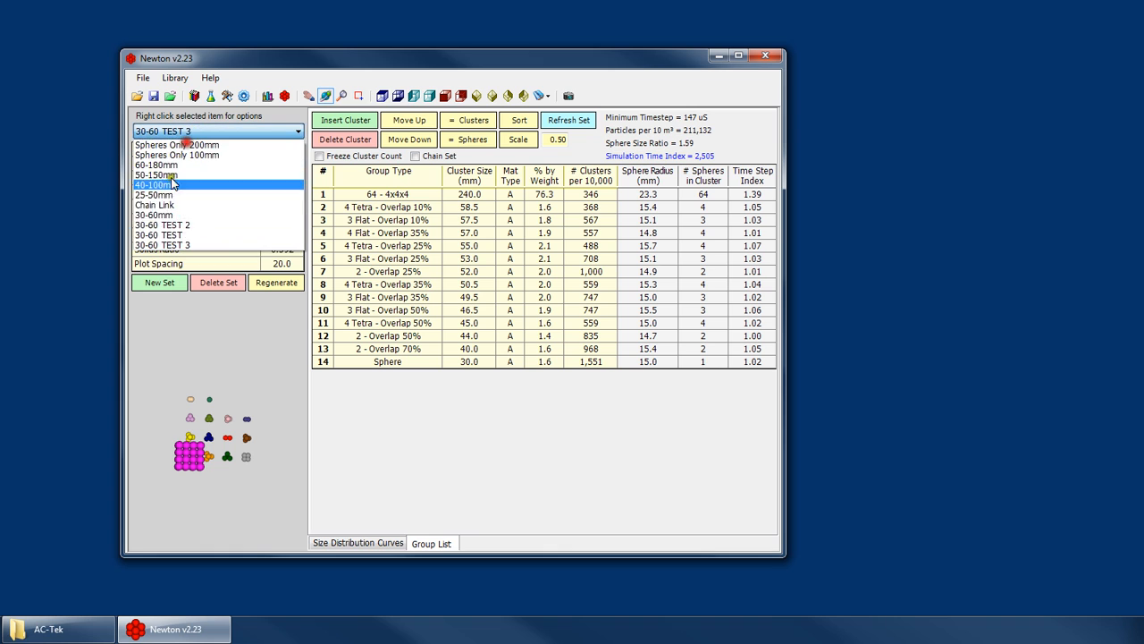
pyautogui.click(179, 224)
pyautogui.click(213, 131)
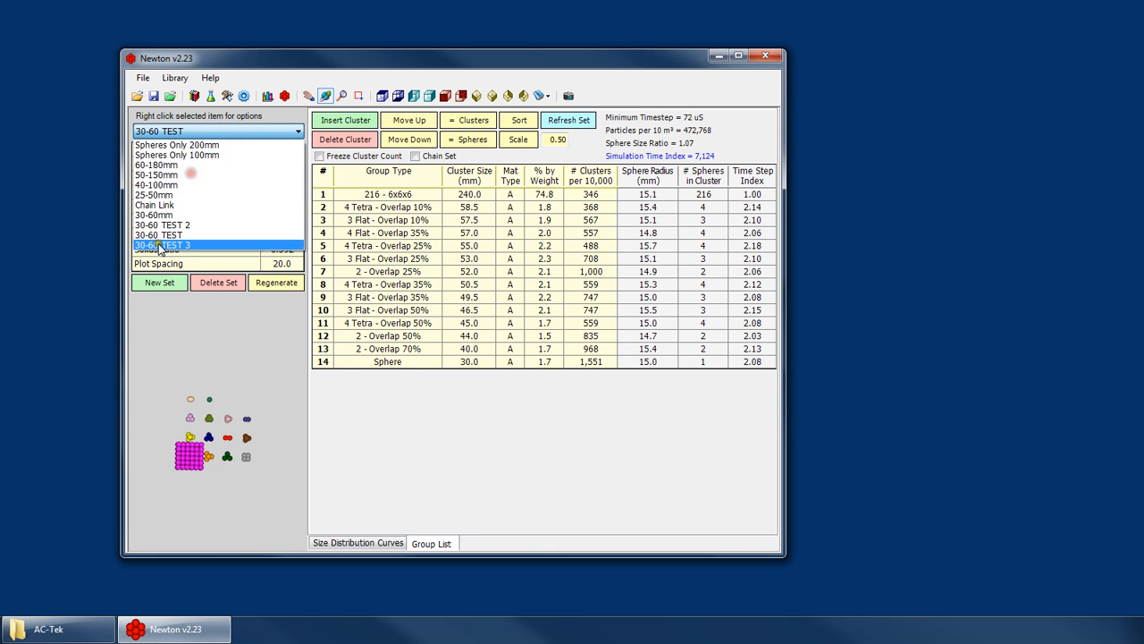
pyautogui.click(166, 247)
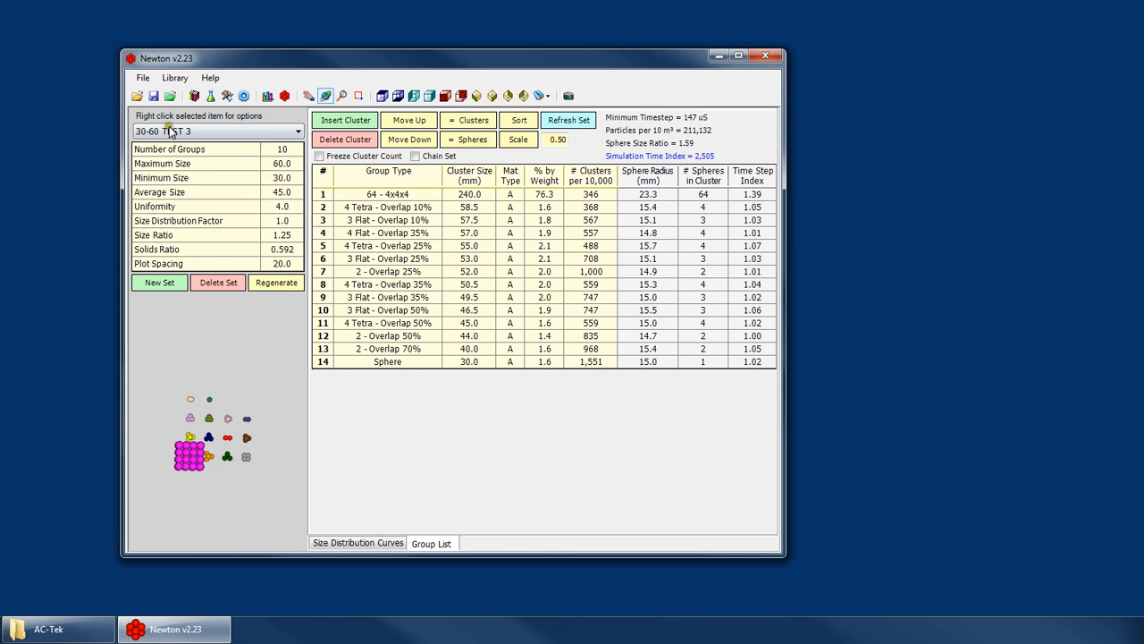
# - Review the group list of 30-60 TEST, return to 30-60 TEST 3 and highlight its 2 - Overlap 70% group
pyautogui.click(170, 132)
pyautogui.click(192, 239)
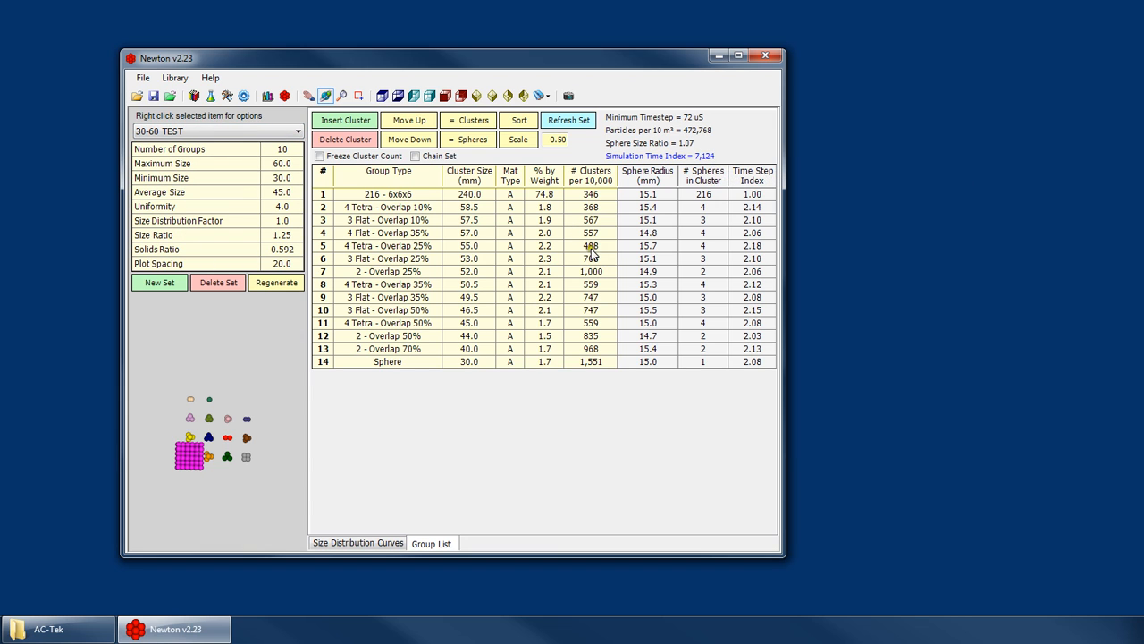
pyautogui.click(212, 132)
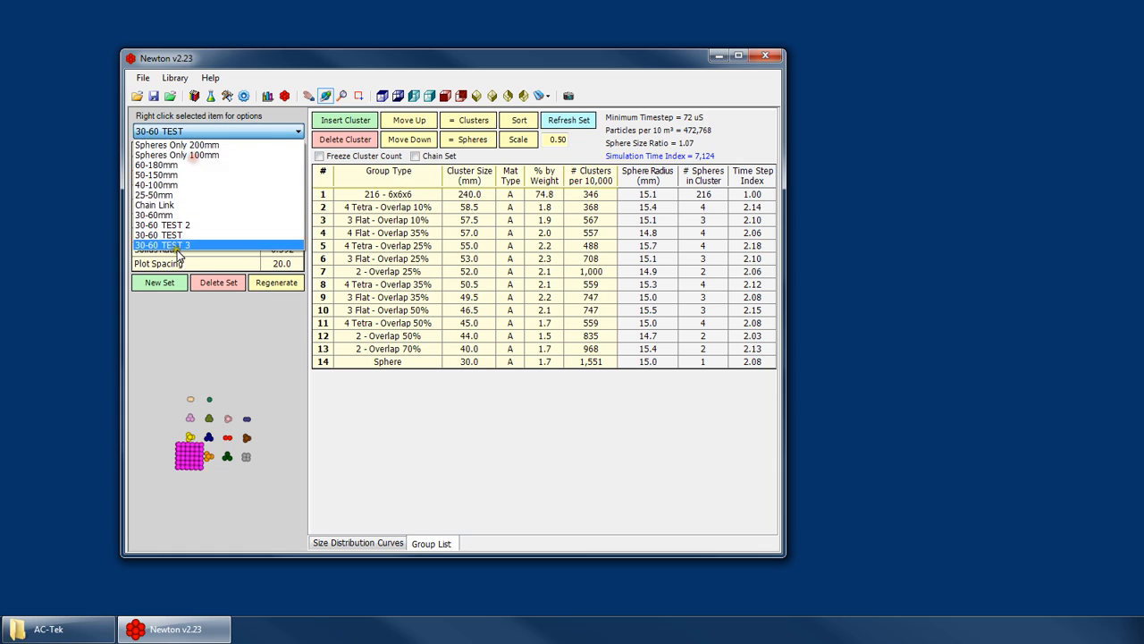
pyautogui.click(193, 243)
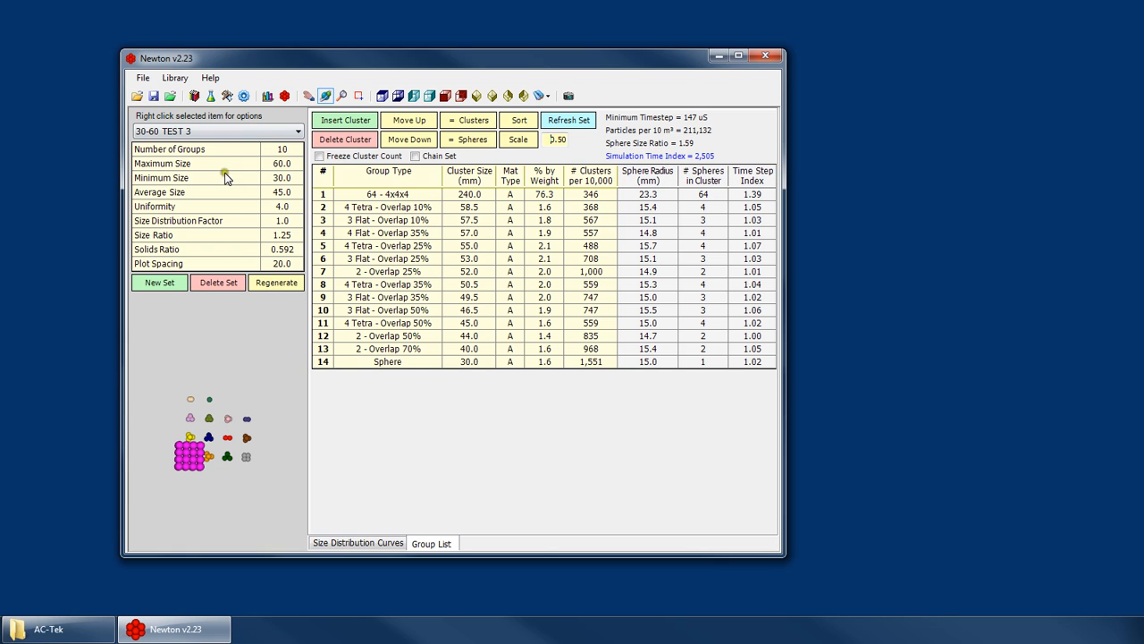
pyautogui.click(469, 349)
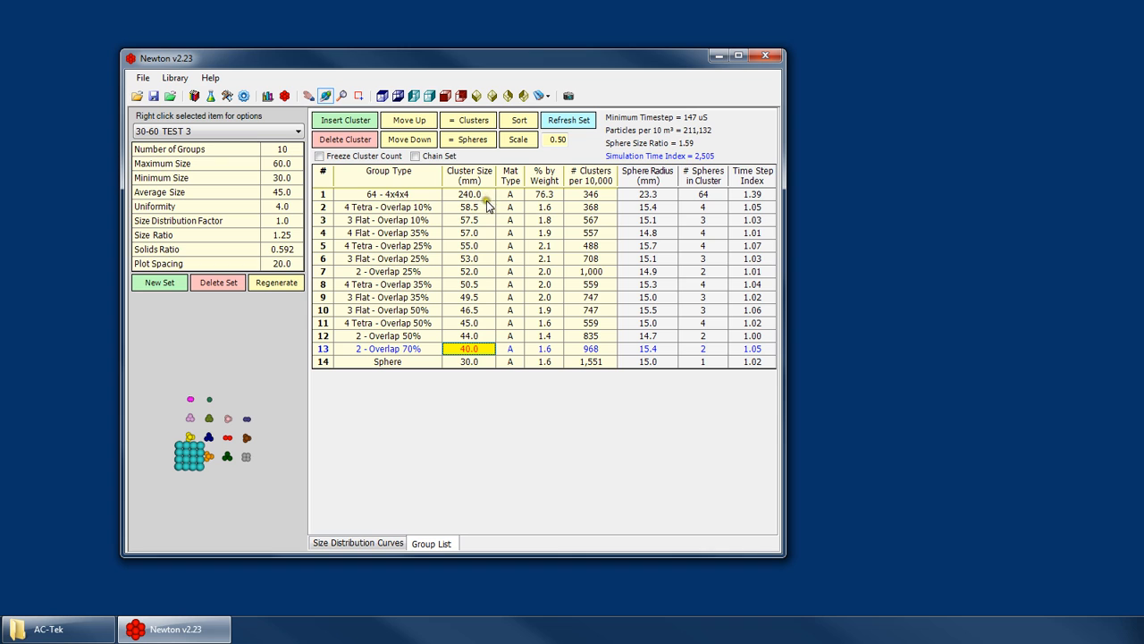
# - View 30-60 TEST, 30-60 TEST 2 and 30-60 TEST 3 in turn to compare the 6x6x6 cluster, single sphere and 4x4x4 cluster
pyautogui.click(213, 134)
pyautogui.click(165, 230)
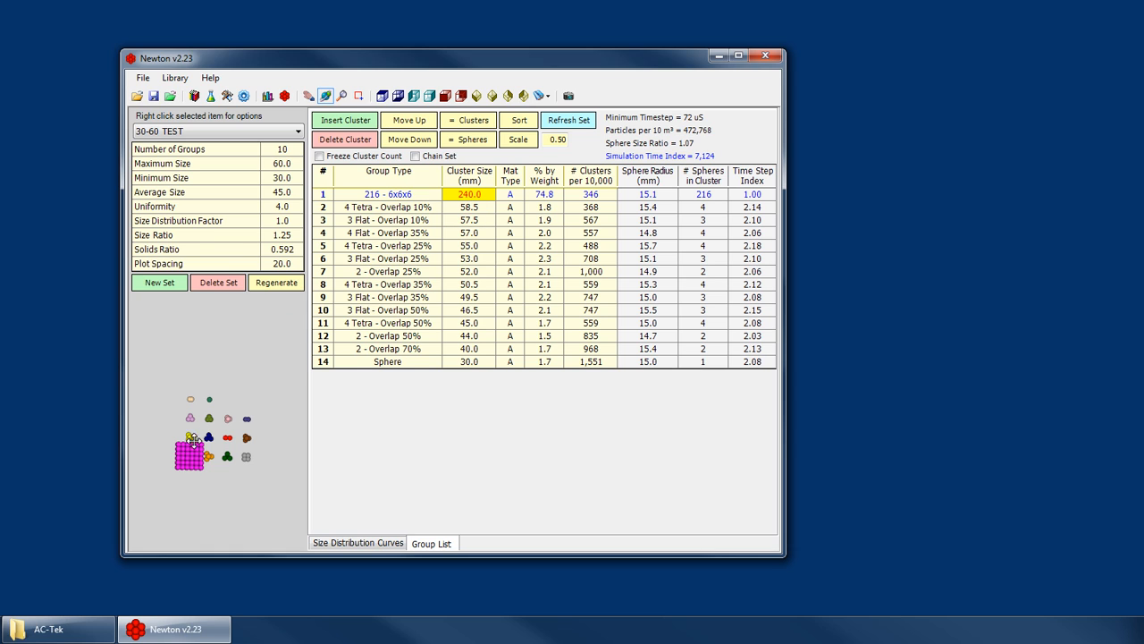
pyautogui.click(197, 131)
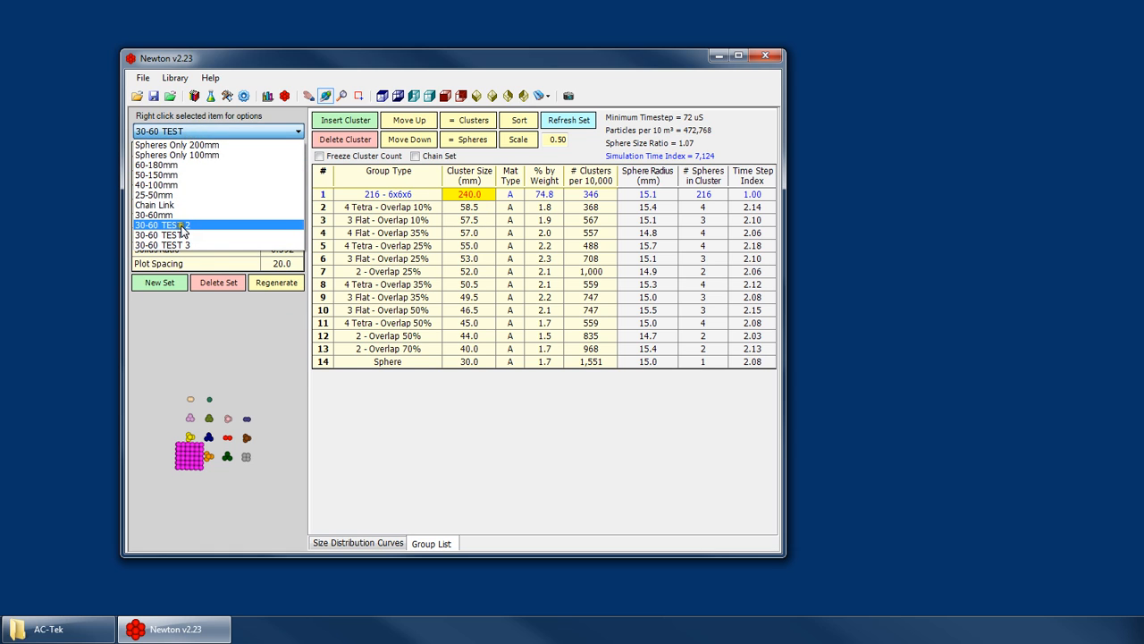
pyautogui.click(181, 225)
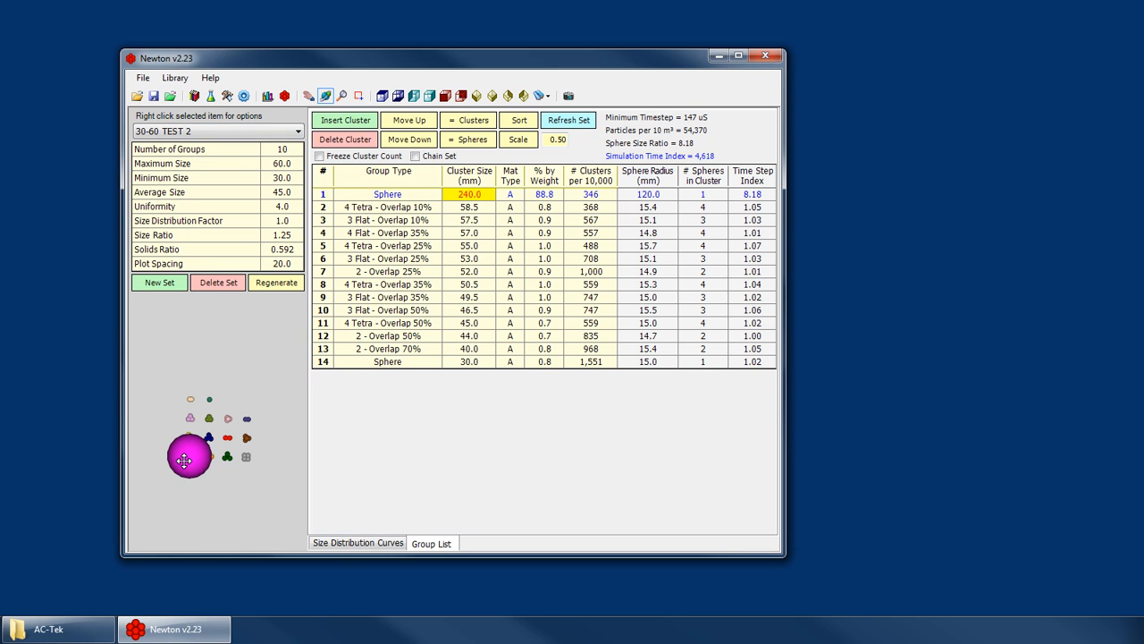
pyautogui.click(197, 130)
pyautogui.click(181, 238)
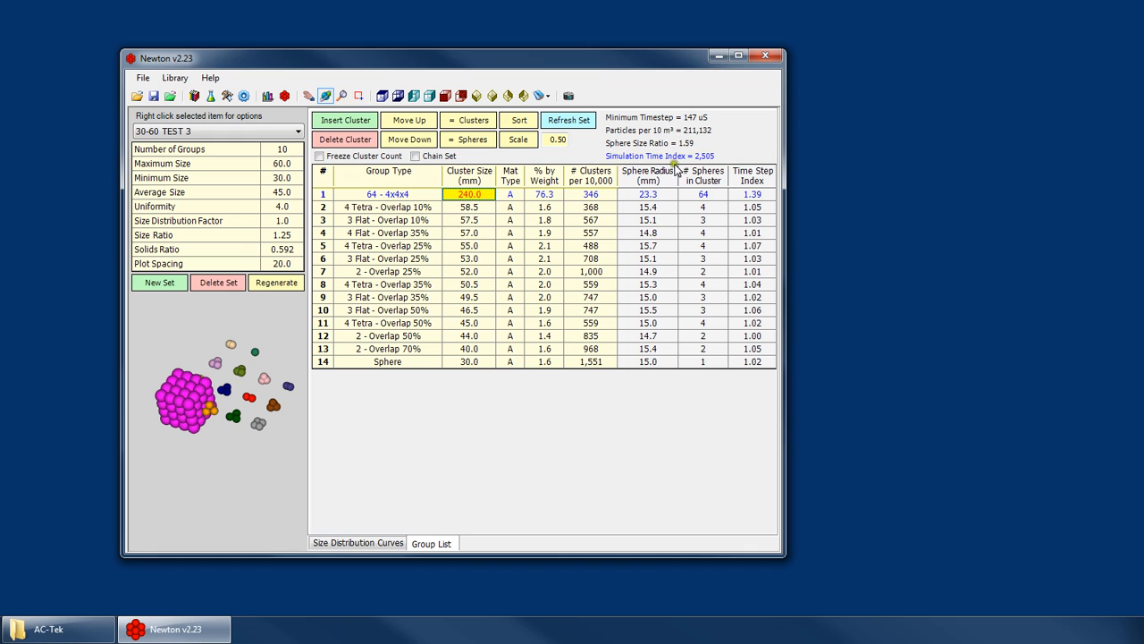
# - Highlight the 3 Flat - Overlap 10% and 4 Tetra - Overlap 10% groups in 30-60 TEST 3 and compare them with the 4x4x4 cluster
pyautogui.click(473, 219)
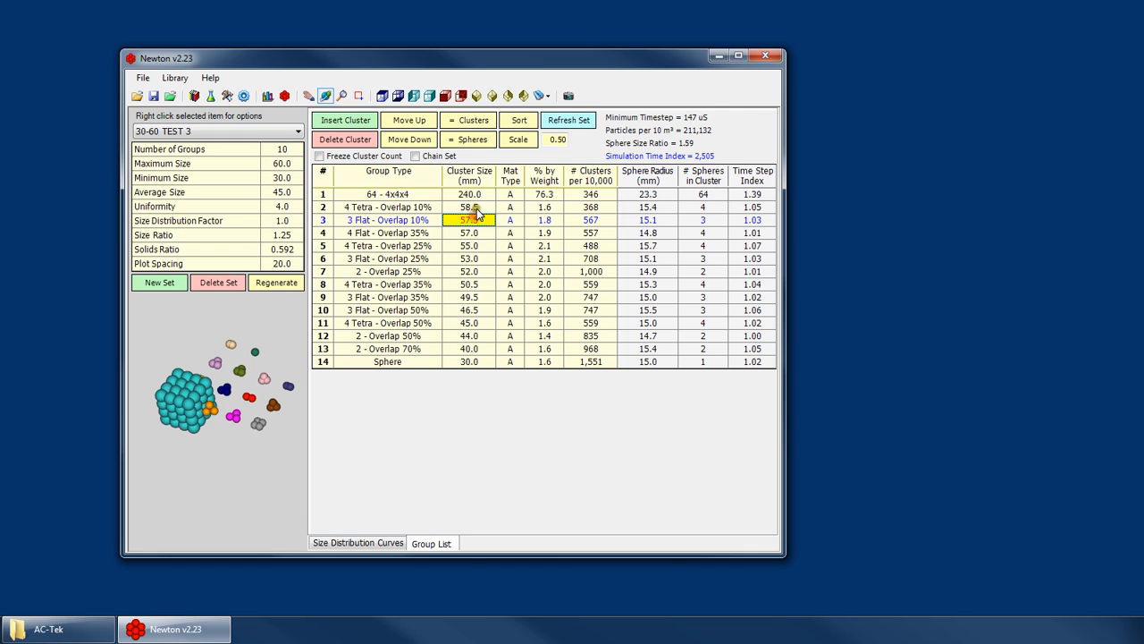
pyautogui.click(469, 211)
pyautogui.moveTo(195, 407); pyautogui.dragTo(185, 369)
# - Compare the 216 - 6x6x6 cluster in 30-60 TEST with the single 240 mm sphere in 30-60 TEST 2
pyautogui.click(202, 134)
pyautogui.click(179, 242)
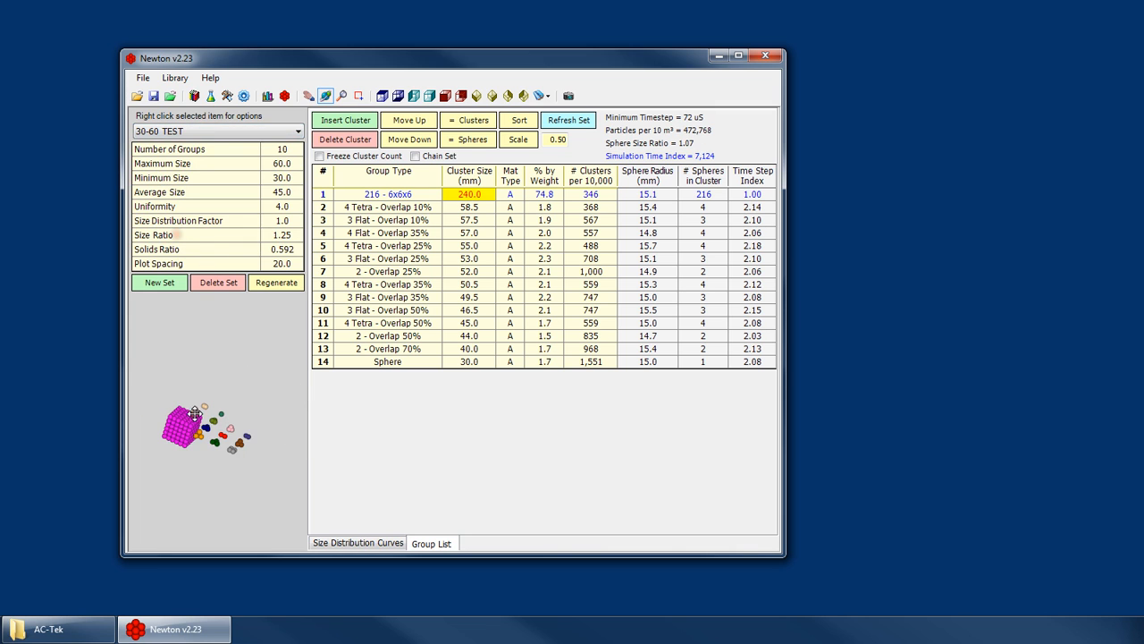
pyautogui.click(208, 132)
pyautogui.click(179, 234)
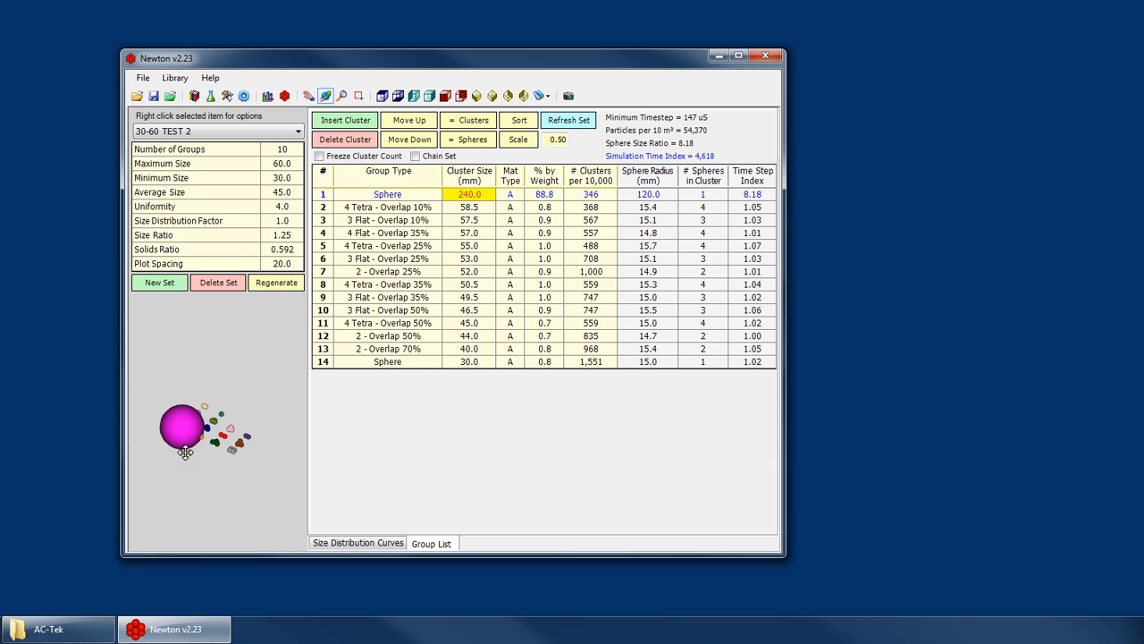
# - Return to 30-60 TEST and examine the surface of its 216 - 6x6x6 cluster up close in the preview
pyautogui.click(195, 132)
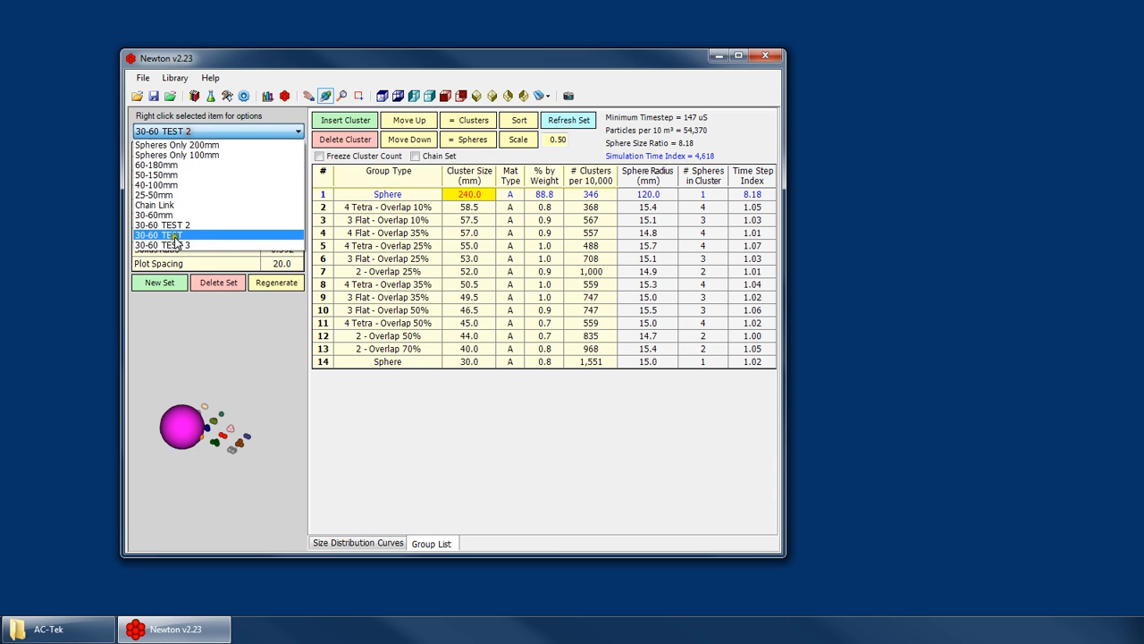
pyautogui.click(178, 234)
pyautogui.moveTo(175, 431); pyautogui.dragTo(179, 472)
pyautogui.scroll(5, 168, 452)
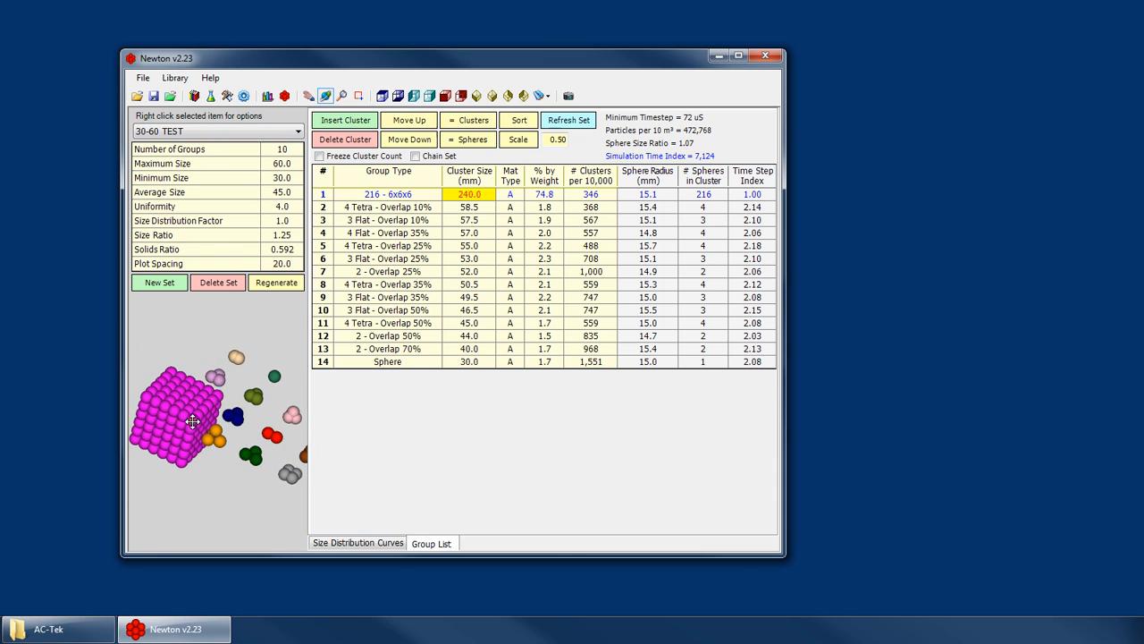
pyautogui.moveTo(173, 415); pyautogui.dragTo(193, 422)
pyautogui.scroll(-3, 193, 423)
# - Switch to 30-60 TEST 3, examine its 64 - 4x4x4 cluster from other angles and highlight the 4 Tetra - Overlap 10% group
pyautogui.click(195, 130)
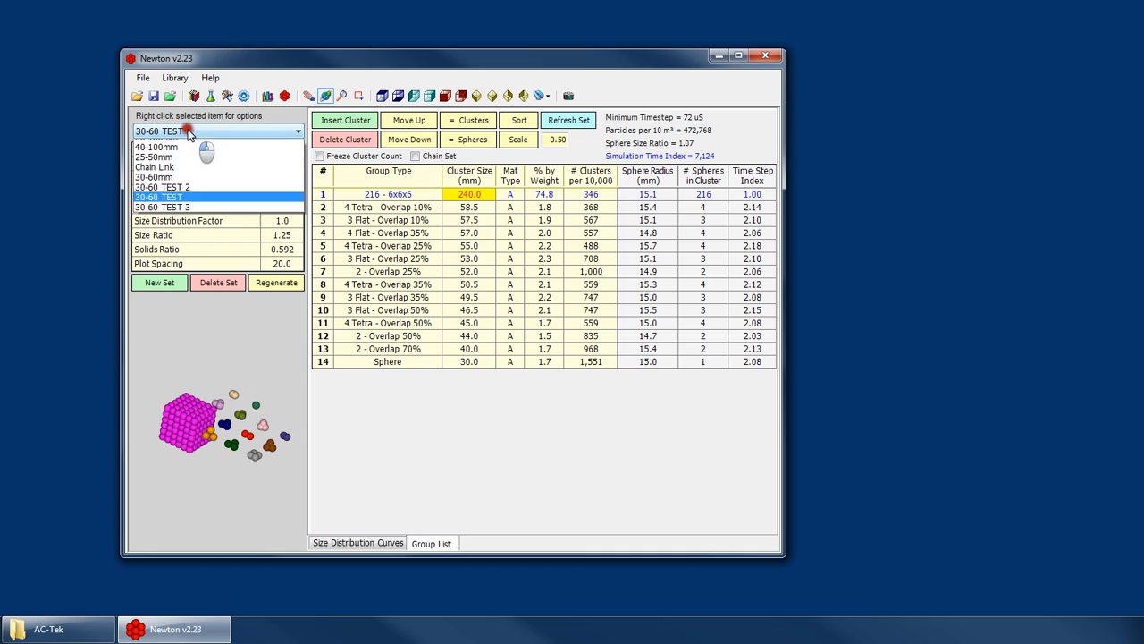
pyautogui.click(198, 246)
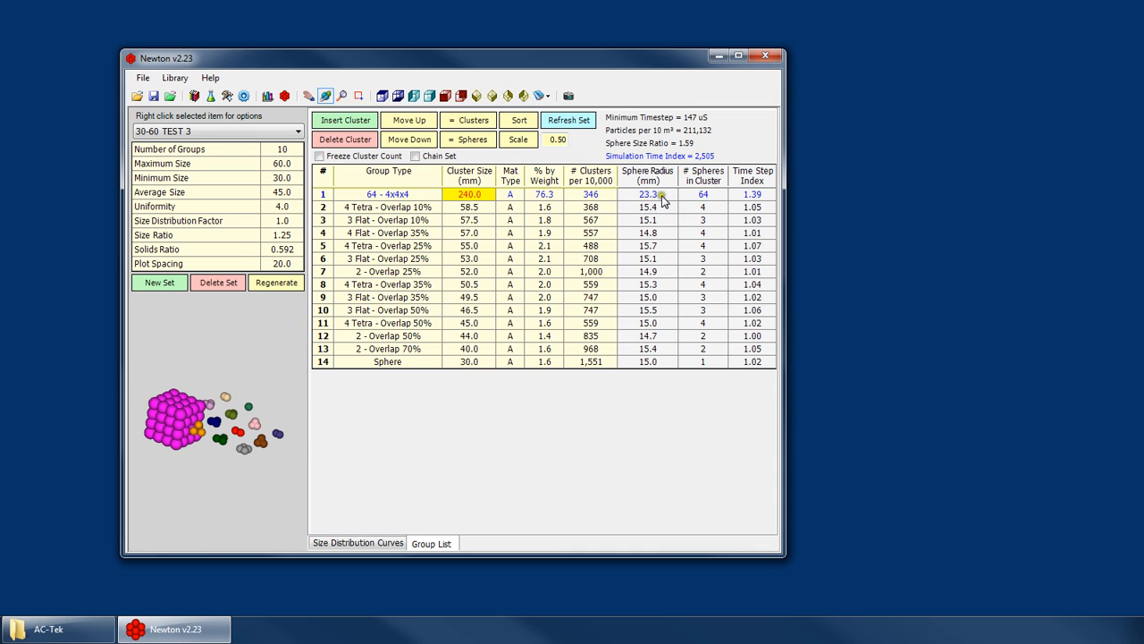
pyautogui.moveTo(176, 405); pyautogui.dragTo(193, 433)
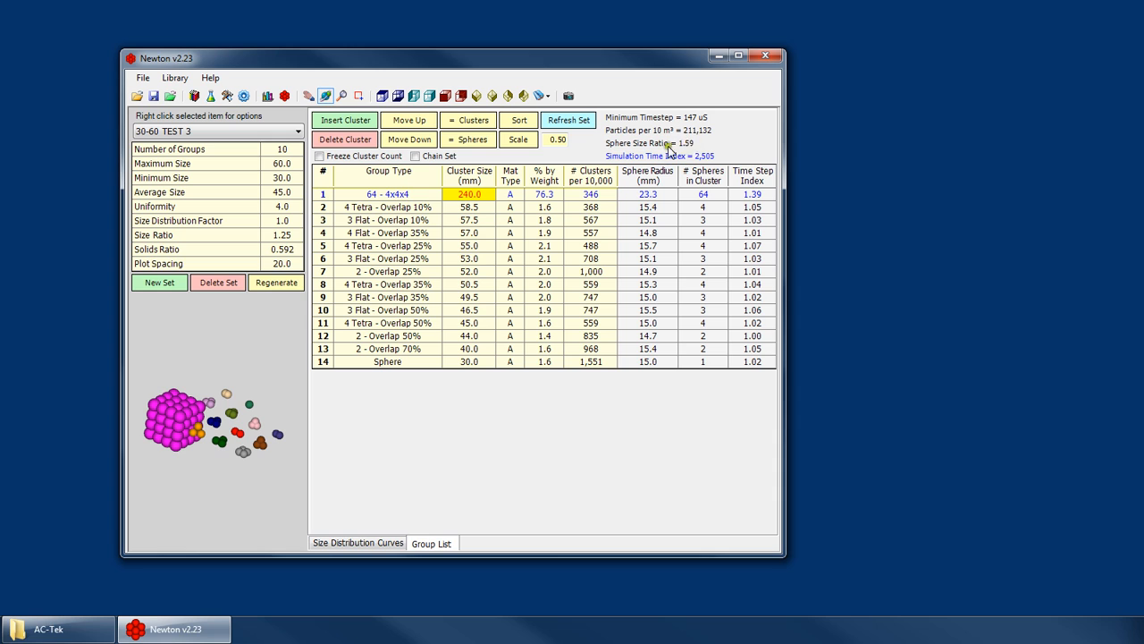
pyautogui.moveTo(184, 365); pyautogui.dragTo(180, 420)
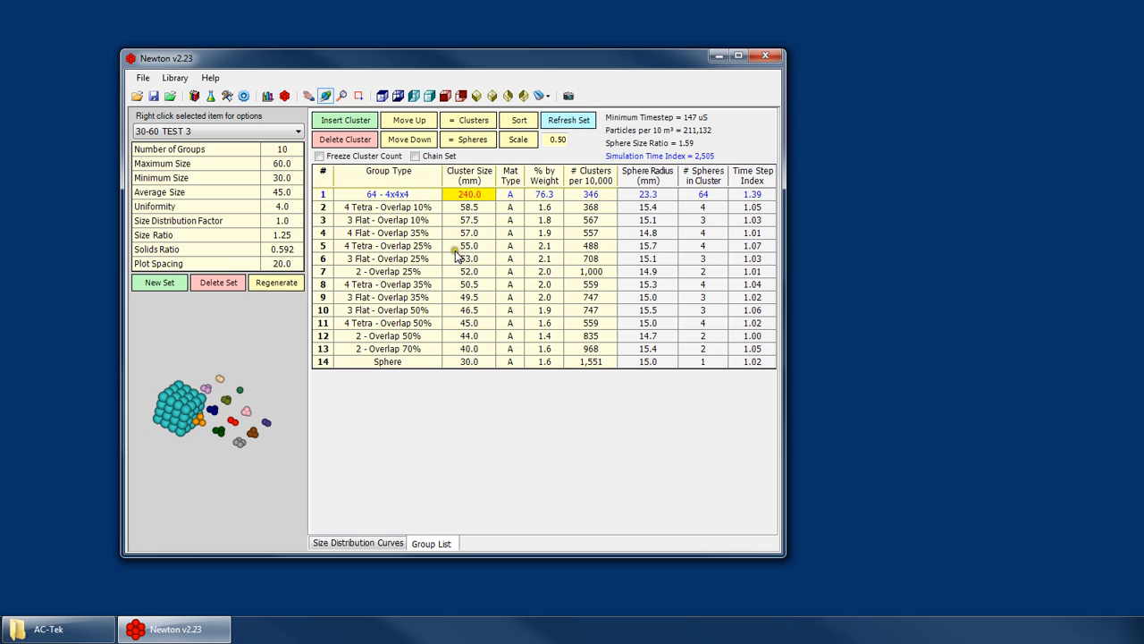
pyautogui.click(487, 206)
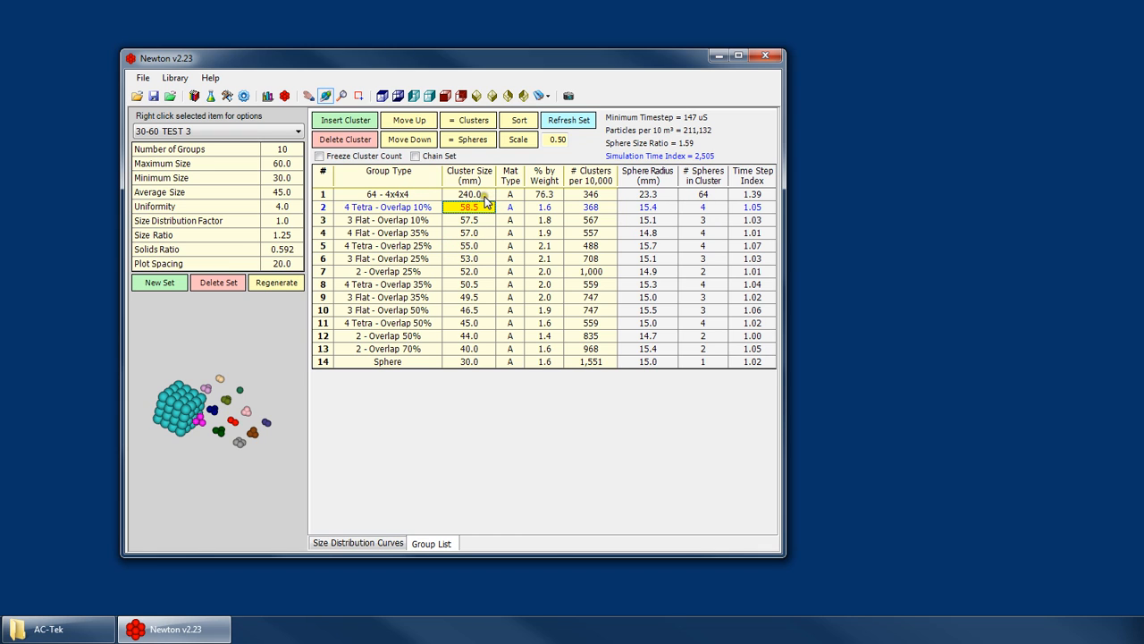